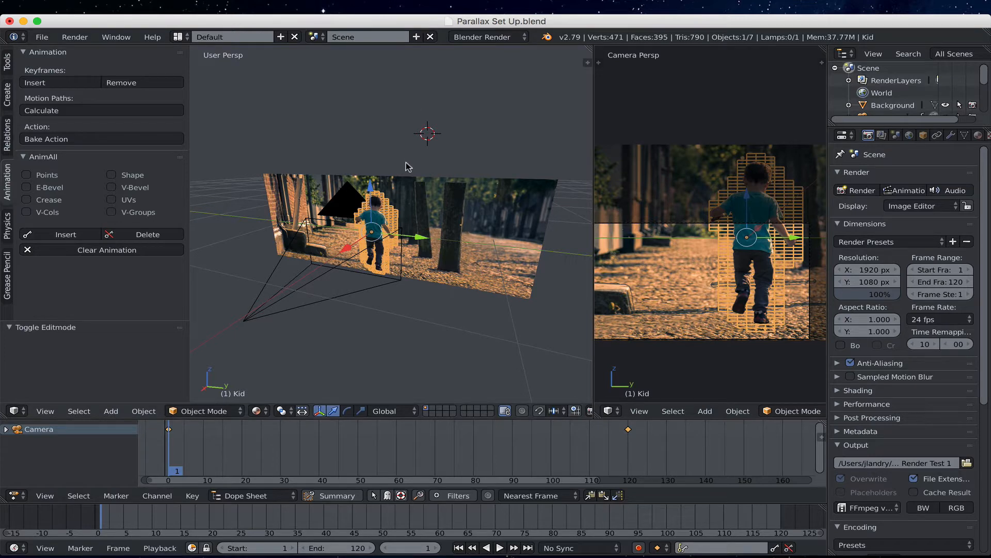
- Examine the boy cutout and its mesh grid in front of the background planes
{"action": "mouse_move", "coordinate": [417, 244]}
{"action": "middle_mouse_down"}
{"action": "mouse_move", "coordinate": [403, 243]}
{"action": "mouse_move", "coordinate": [409, 239]}
{"action": "middle_mouse_up"}
{"action": "scroll", "coordinate": [397, 249], "scroll_direction": "up", "scroll_amount": 4}
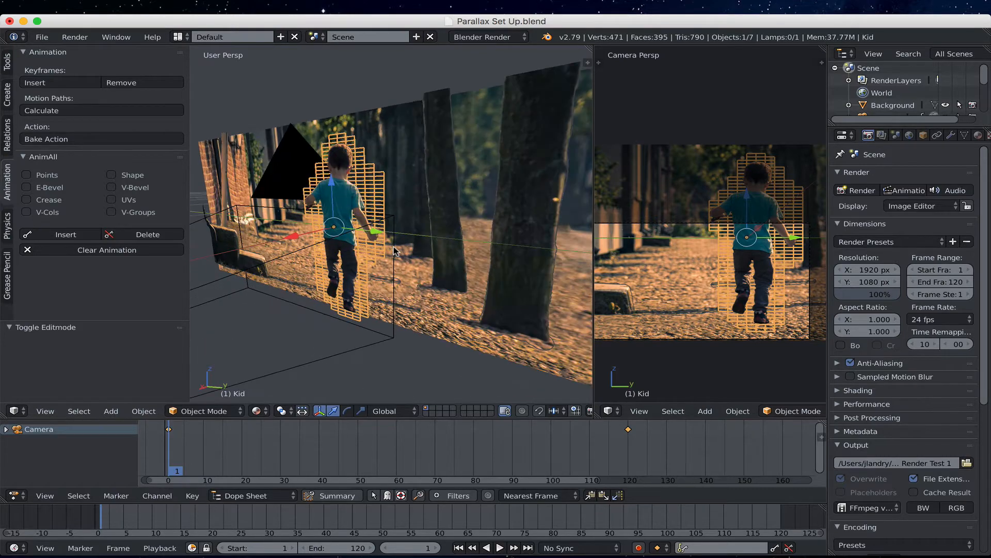
{"action": "middle_click_drag", "start_coordinate": [350, 235], "coordinate": [433, 239]}
{"action": "scroll", "coordinate": [427, 238], "scroll_direction": "up", "scroll_amount": 4}
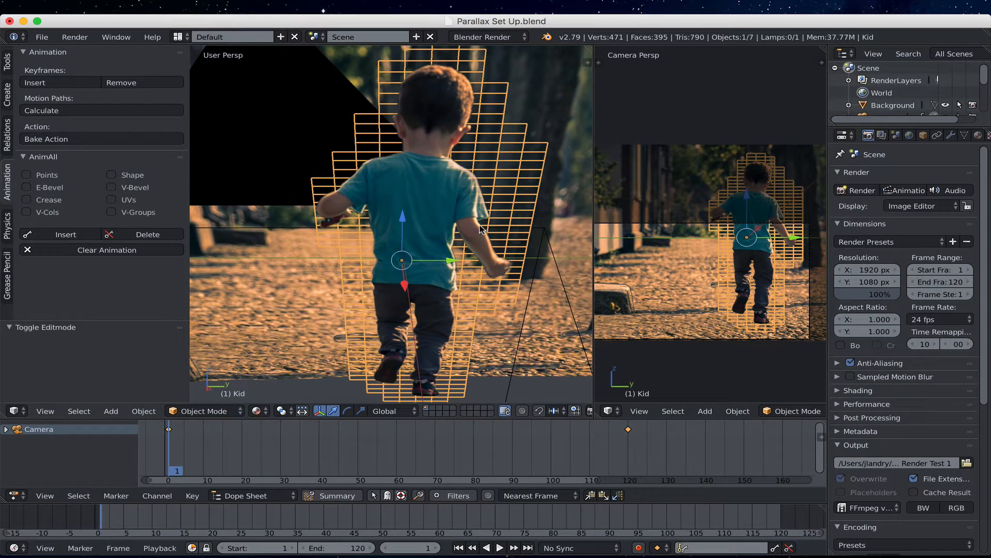
{"action": "scroll", "coordinate": [449, 180], "scroll_direction": "down", "scroll_amount": 3}
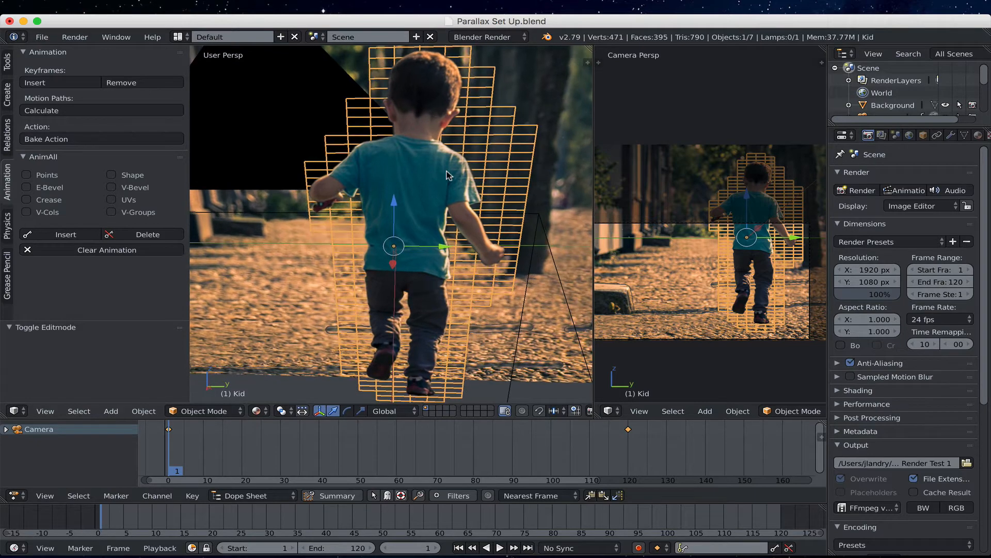
{"action": "scroll", "coordinate": [452, 195], "scroll_direction": "down", "scroll_amount": 1}
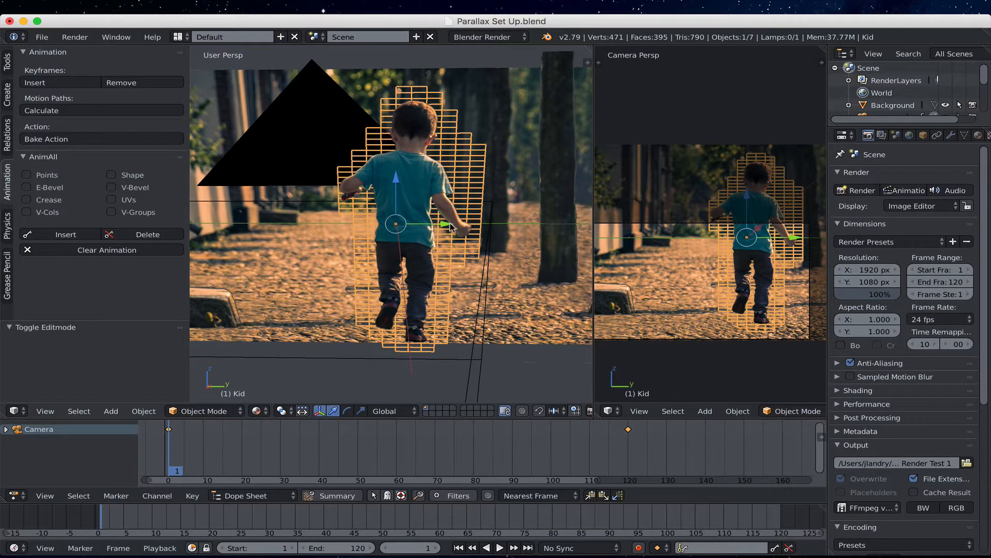
{"action": "scroll", "coordinate": [458, 239], "scroll_direction": "down", "scroll_amount": 2}
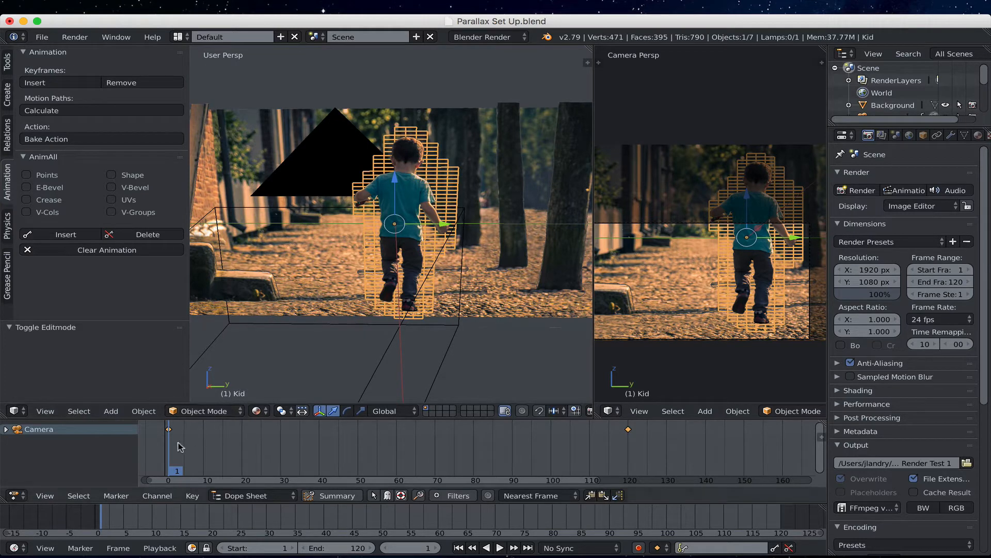
- Preview the scene animation from frame 1 and stop it at frame 79
{"action": "key", "text": "alt+a"}
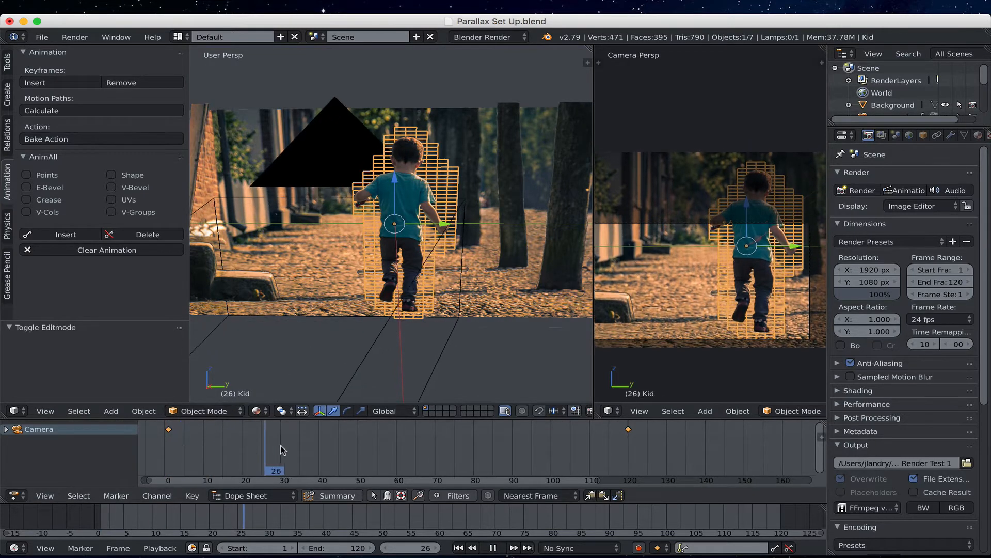
{"action": "key", "text": "alt+a"}
{"action": "scroll", "coordinate": [400, 277], "scroll_direction": "down", "scroll_amount": 3}
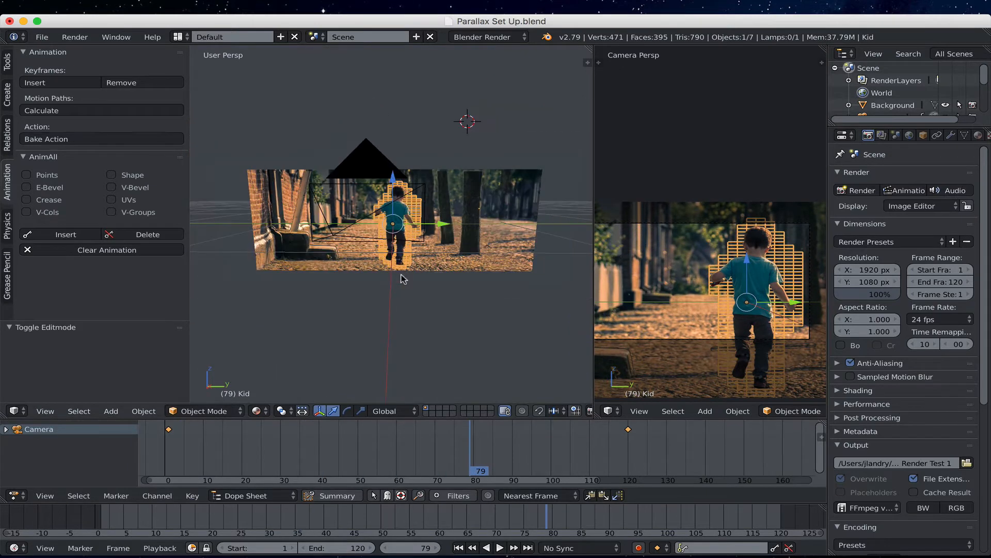
- Select the scene camera and widen the camera preview viewport
{"action": "middle_click_drag", "start_coordinate": [401, 276], "coordinate": [319, 263]}
{"action": "right_click", "coordinate": [295, 247]}
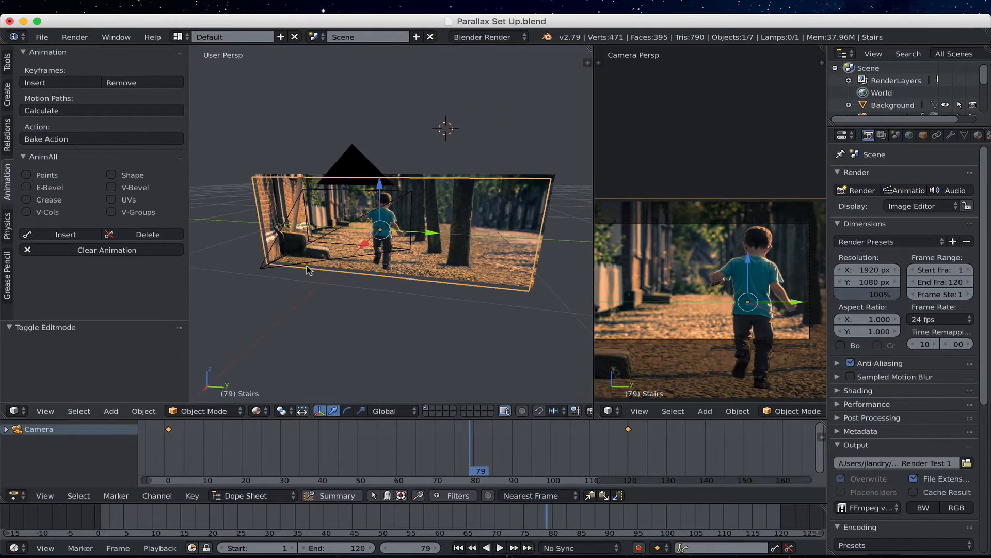
{"action": "right_click", "coordinate": [287, 256]}
{"action": "middle_click_drag", "start_coordinate": [408, 318], "coordinate": [436, 398]}
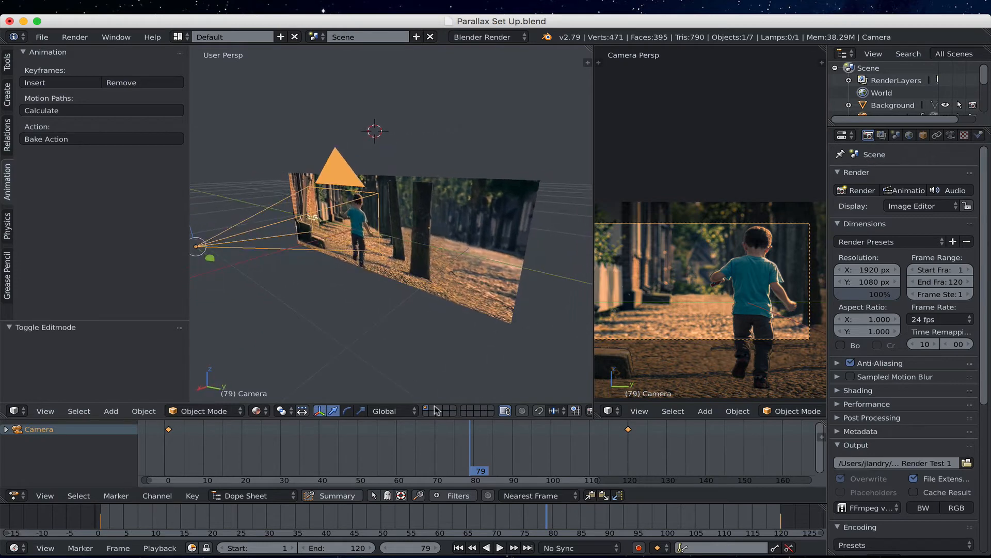
{"action": "left_click_drag", "start_coordinate": [467, 445], "coordinate": [438, 459]}
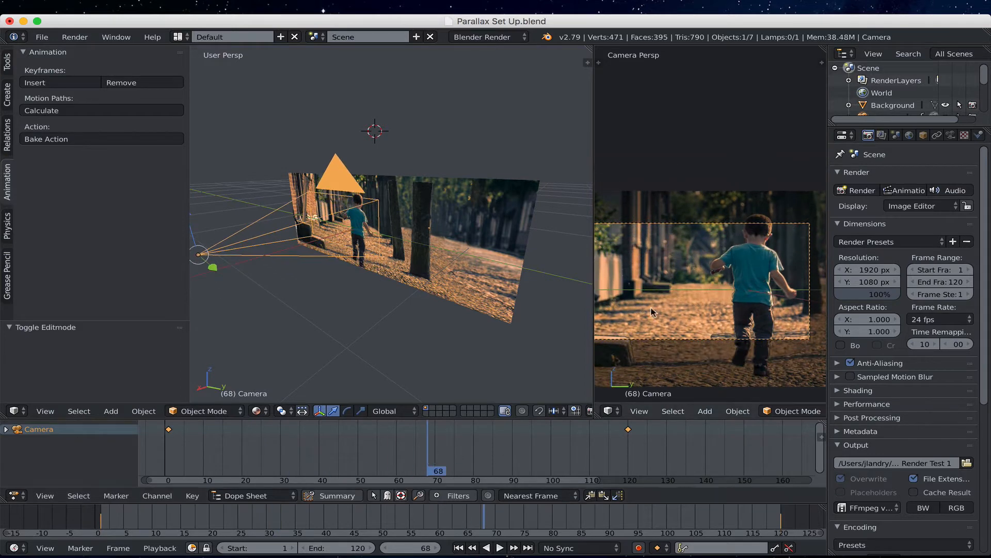
{"action": "left_click_drag", "start_coordinate": [594, 302], "coordinate": [547, 313]}
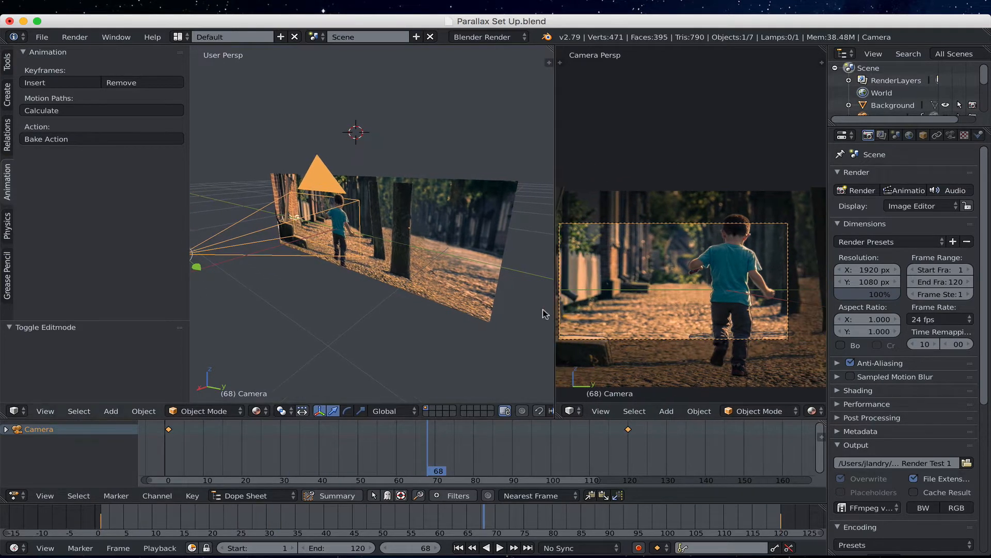
- Preview the camera move from frame 1 to frame 120 and return to frame 1
{"action": "left_click_drag", "start_coordinate": [224, 449], "coordinate": [170, 454]}
{"action": "key", "text": "alt+a"}
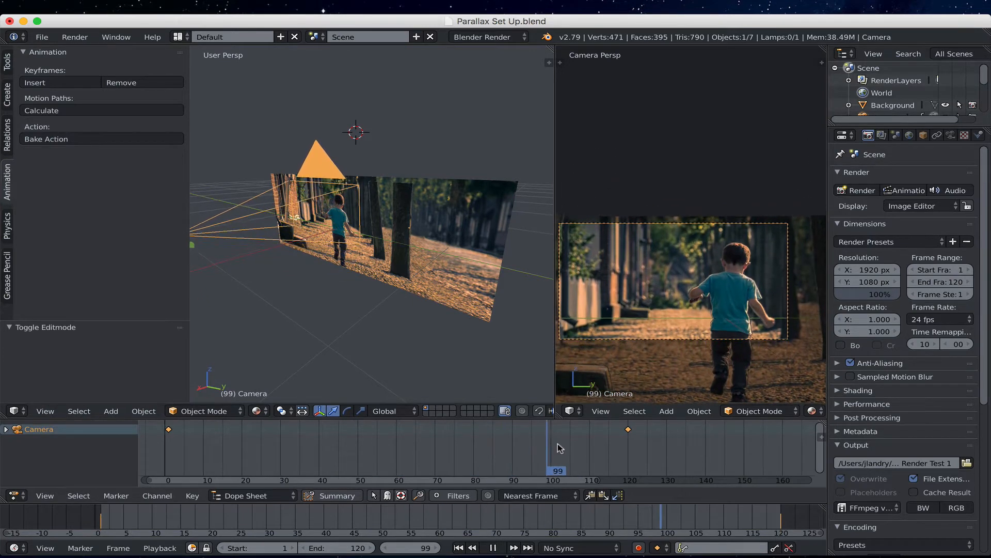
{"action": "left_click_drag", "start_coordinate": [598, 448], "coordinate": [631, 445]}
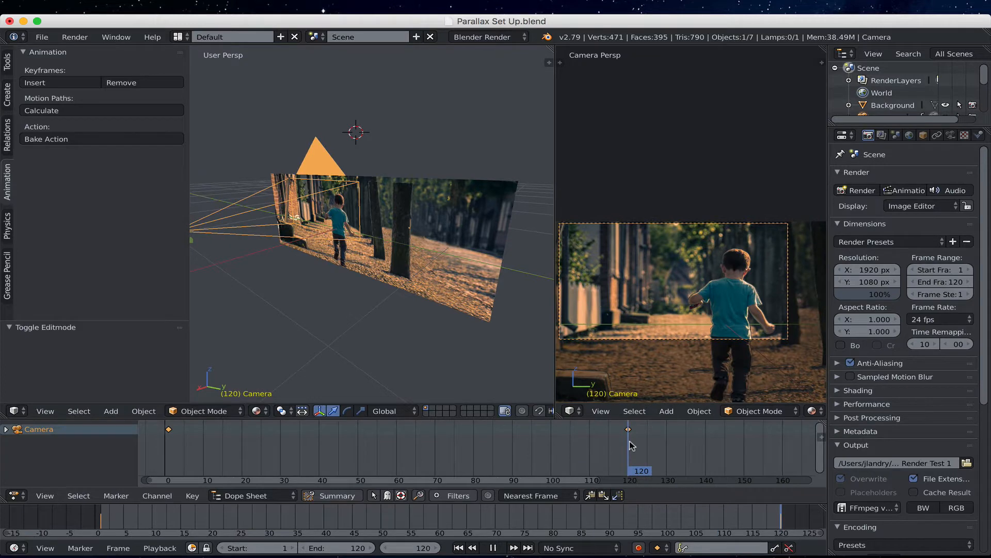
{"action": "key", "text": "alt+a"}
{"action": "left_click_drag", "start_coordinate": [616, 440], "coordinate": [169, 441]}
- Select the Kid cutout plane in the user perspective viewport
{"action": "scroll", "coordinate": [426, 231], "scroll_direction": "up", "scroll_amount": 2}
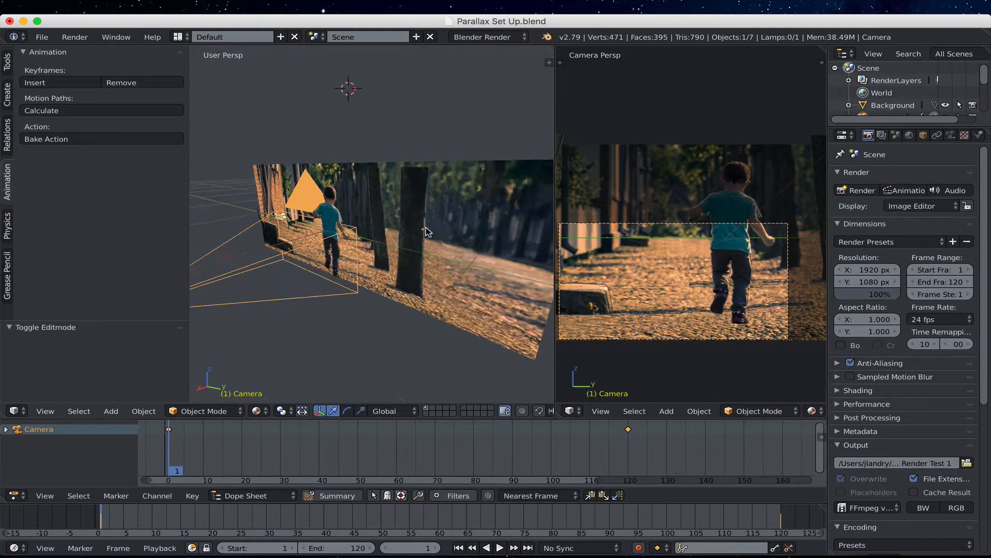
{"action": "scroll", "coordinate": [426, 228], "scroll_direction": "up", "scroll_amount": 2}
{"action": "middle_click_drag", "start_coordinate": [341, 226], "coordinate": [359, 230]}
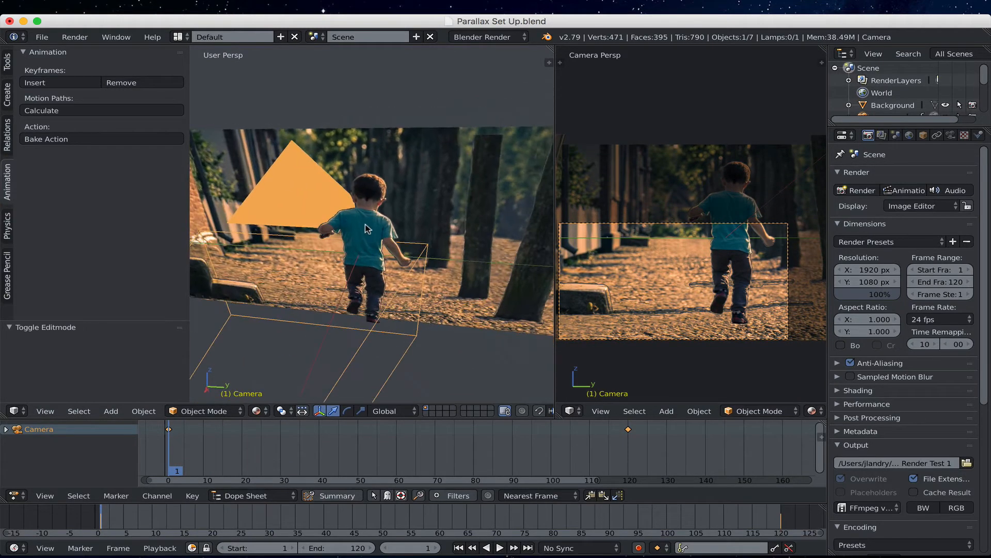
{"action": "right_click", "coordinate": [366, 229]}
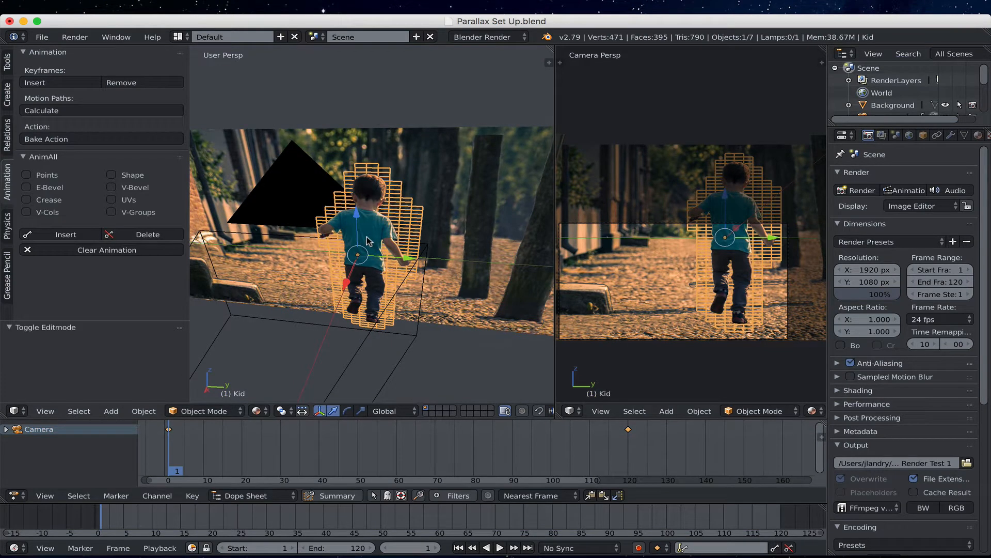
{"action": "scroll", "coordinate": [368, 241], "scroll_direction": "up", "scroll_amount": 2}
{"action": "scroll", "coordinate": [368, 241], "scroll_direction": "up", "scroll_amount": 3}
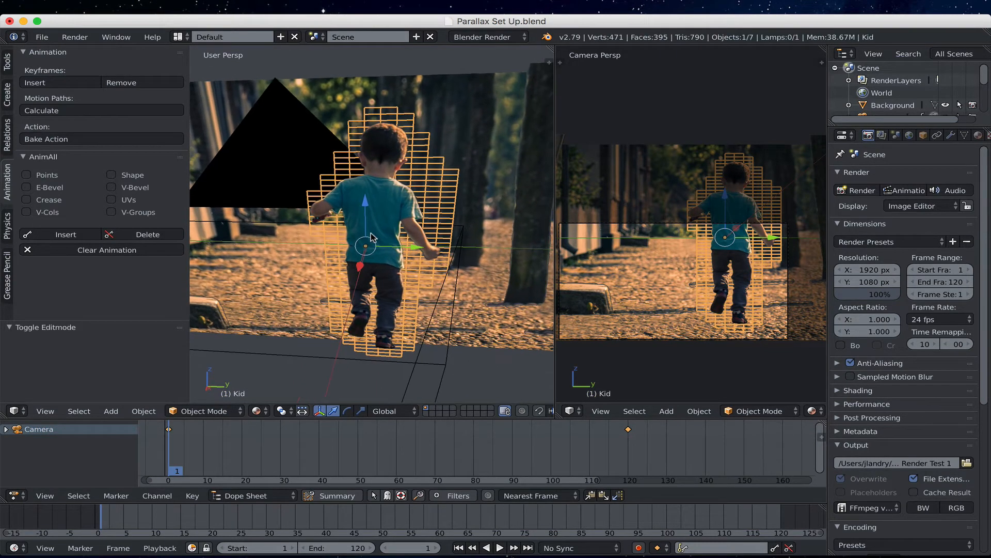
{"action": "scroll", "coordinate": [460, 261], "scroll_direction": "down", "scroll_amount": 2}
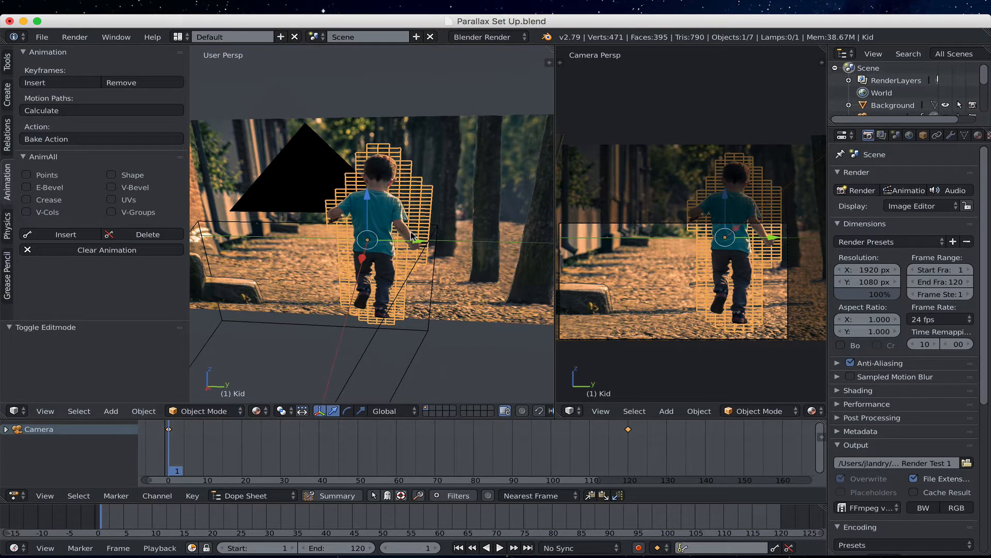
{"action": "scroll", "coordinate": [413, 235], "scroll_direction": "left", "scroll_amount": 5}
{"action": "scroll", "coordinate": [413, 235], "scroll_direction": "right", "scroll_amount": 5}
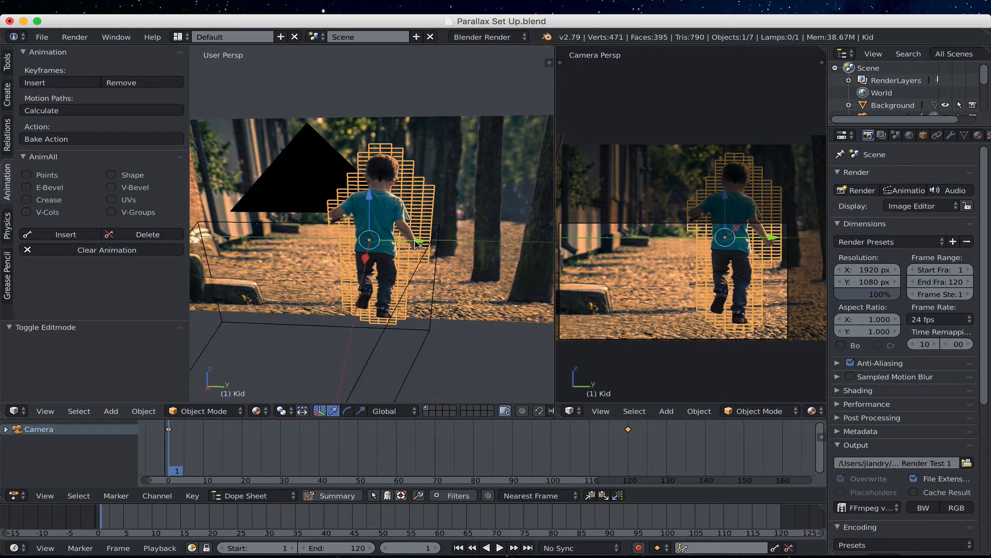
- Align the viewport to the right orthographic view and enter Edit Mode on the Kid mesh
{"action": "key", "text": "KP_3"}
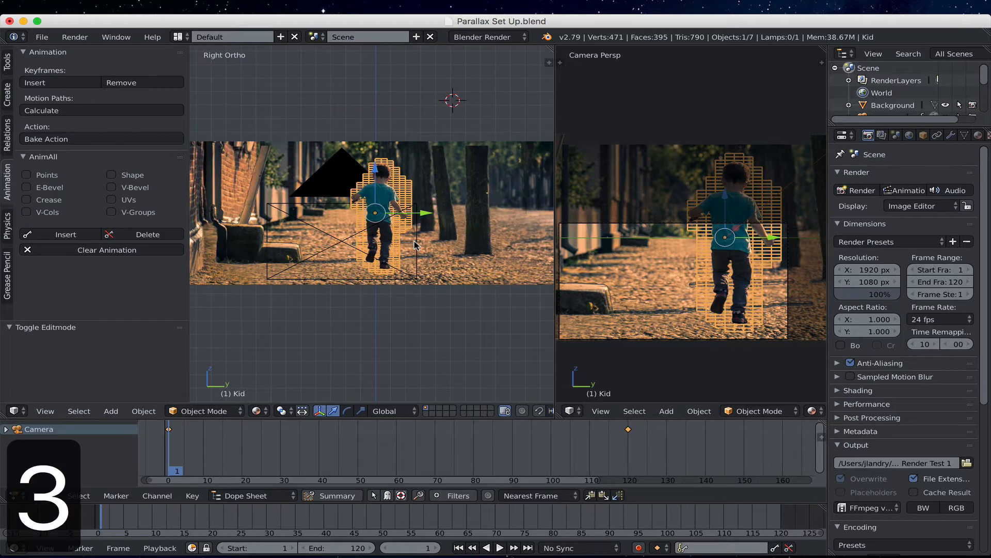
{"action": "scroll", "coordinate": [396, 237], "scroll_direction": "up", "scroll_amount": 8}
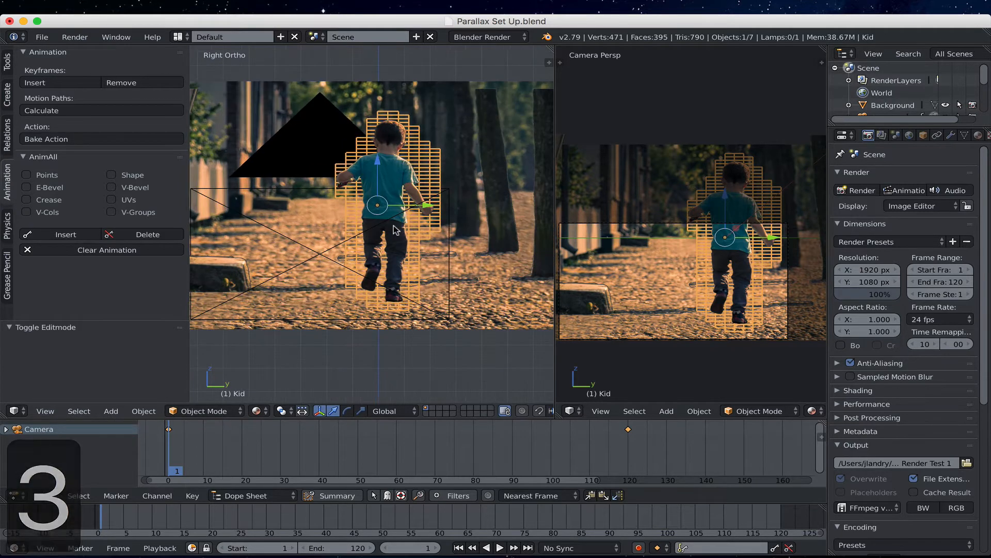
{"action": "scroll", "coordinate": [396, 230], "scroll_direction": "up", "scroll_amount": 1}
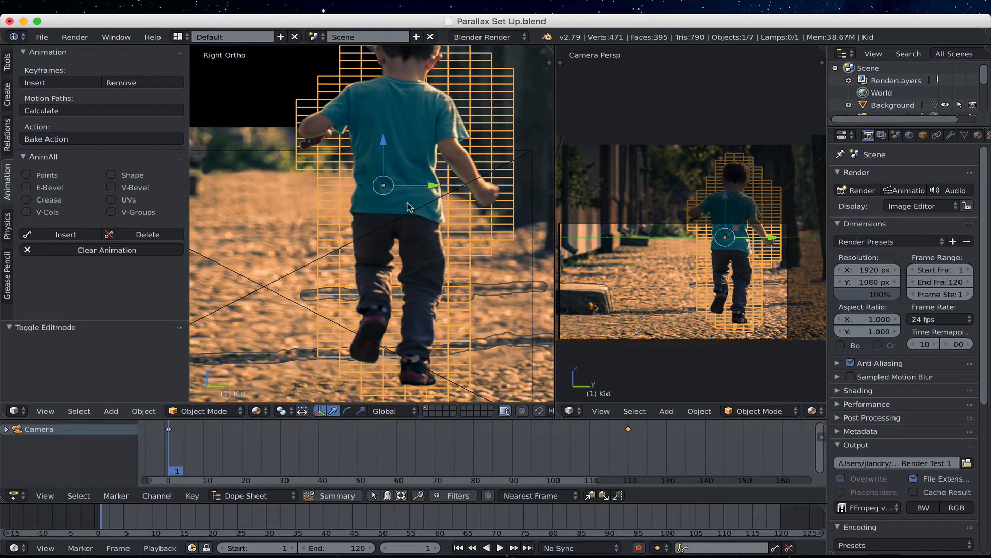
{"action": "middle_click_drag", "start_coordinate": [407, 206], "coordinate": [385, 286], "text": "shift"}
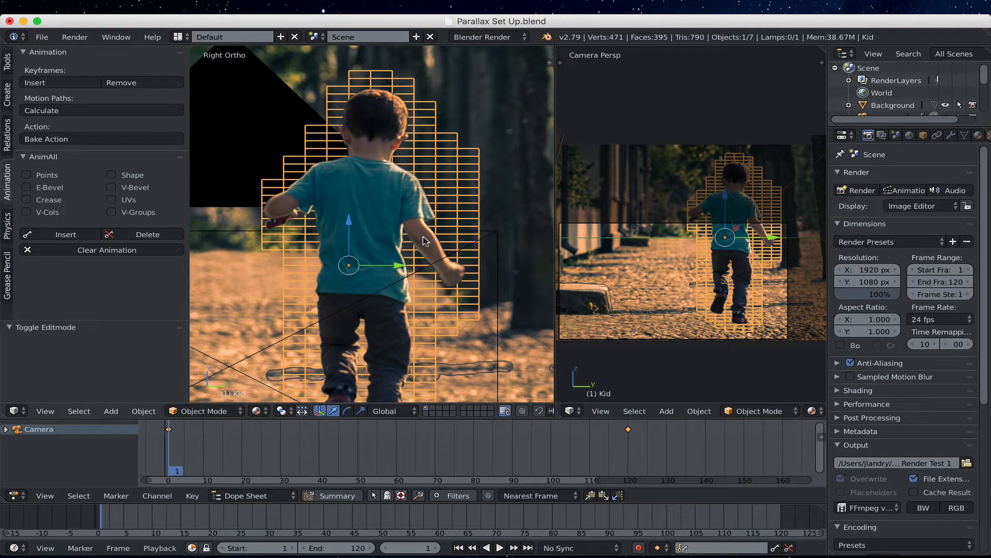
{"action": "scroll", "coordinate": [422, 240], "scroll_direction": "up", "scroll_amount": 1}
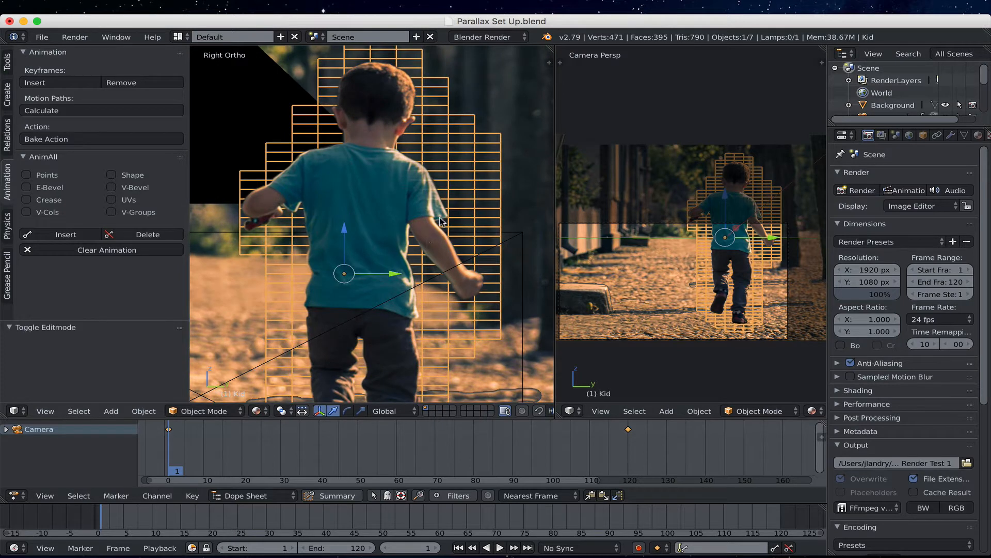
{"action": "scroll", "coordinate": [428, 240], "scroll_direction": "up", "scroll_amount": 1}
{"action": "middle_click_drag", "start_coordinate": [428, 240], "coordinate": [426, 244], "text": "shift"}
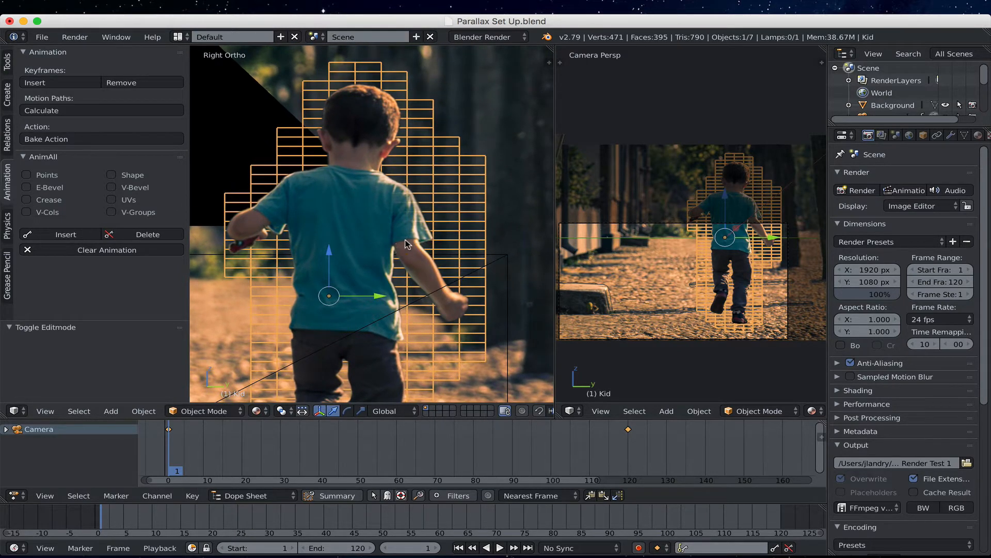
{"action": "key", "text": "Tab"}
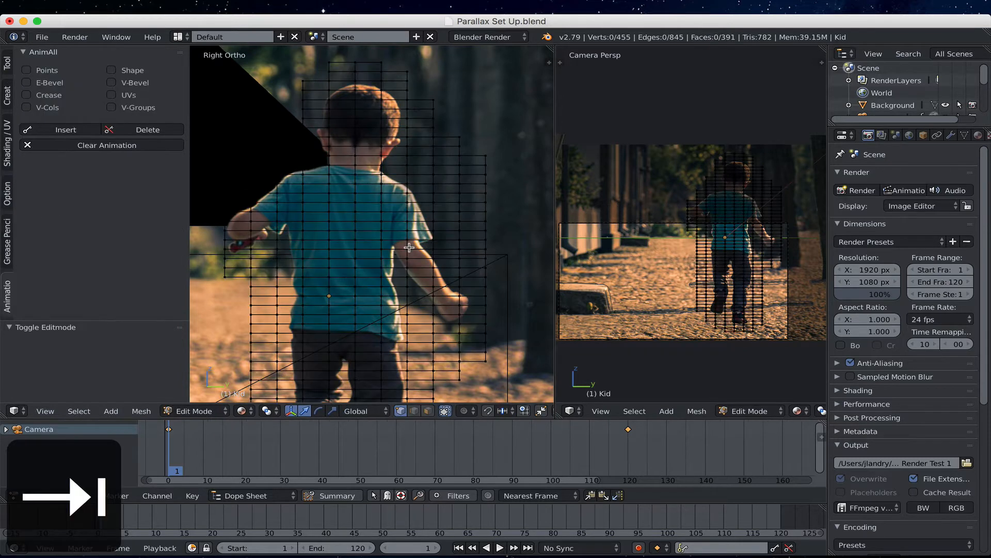
- Pick individual vertices across the boy's shirt and arm to examine the mesh points available for deforming the image
{"action": "right_click", "coordinate": [356, 202]}
{"action": "right_click", "coordinate": [397, 218]}
{"action": "right_click", "coordinate": [401, 253]}
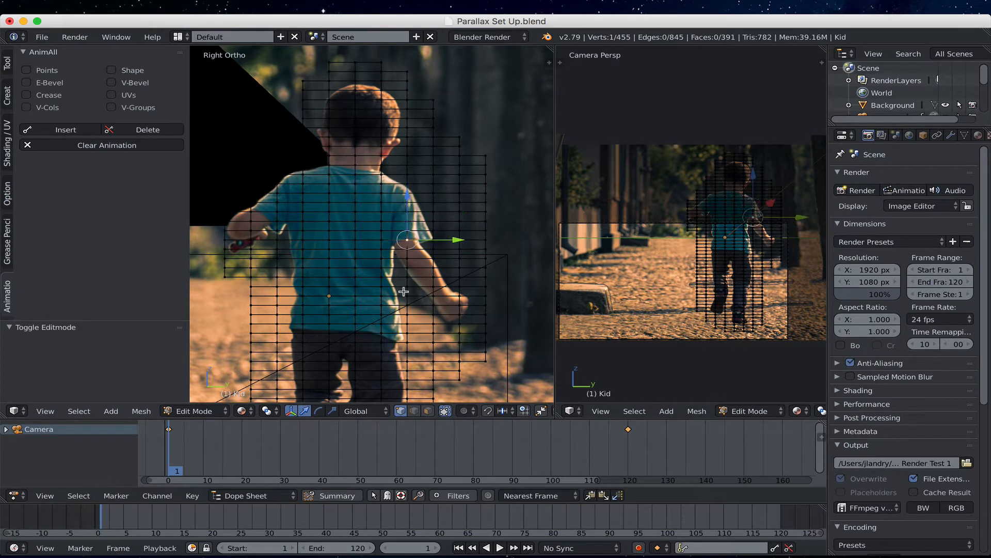
{"action": "right_click", "coordinate": [382, 240]}
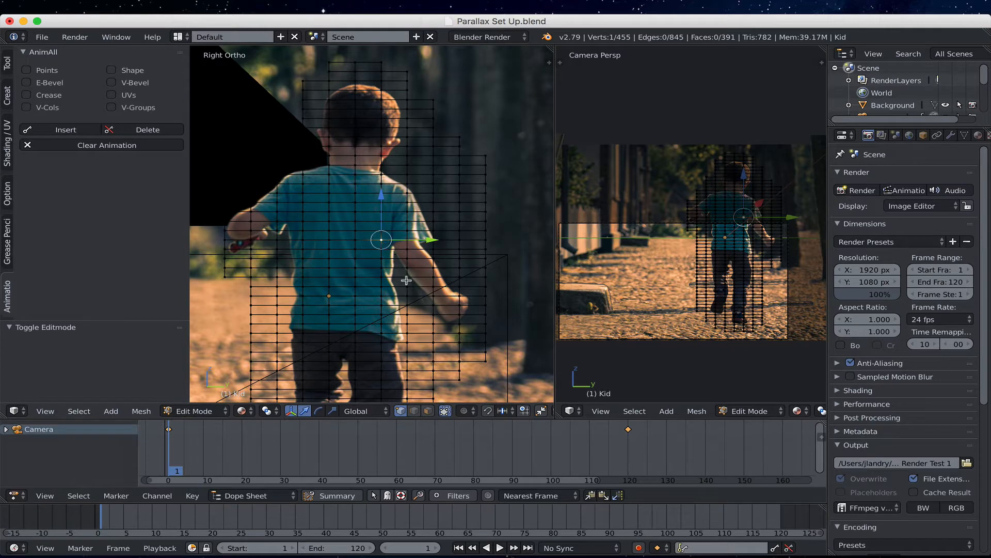
{"action": "right_click", "coordinate": [435, 267]}
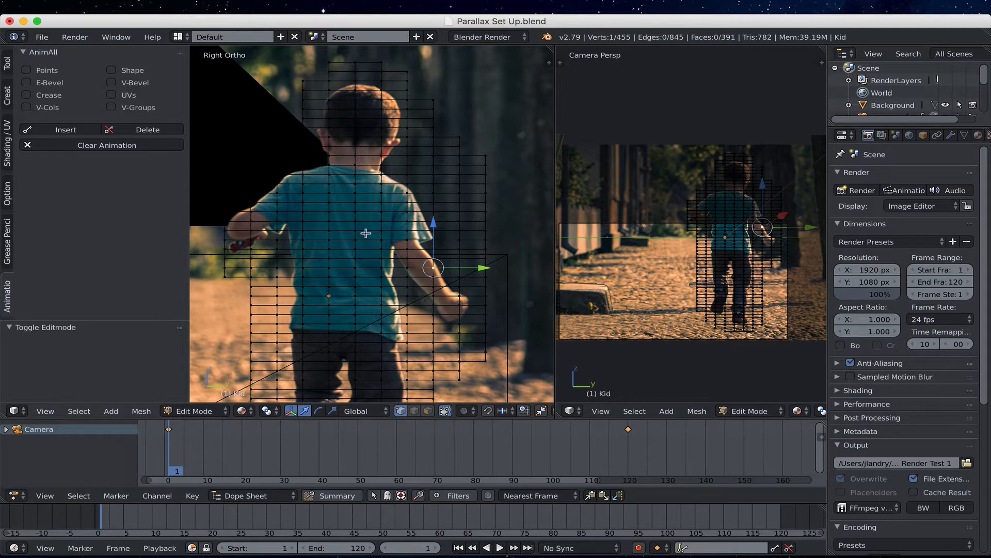
- Select the single vertex at the back of the boy's neck, just below the hairline
{"action": "middle_click_drag", "start_coordinate": [356, 182], "coordinate": [393, 248], "text": "shift"}
{"action": "scroll", "coordinate": [395, 258], "scroll_direction": "up", "scroll_amount": 3}
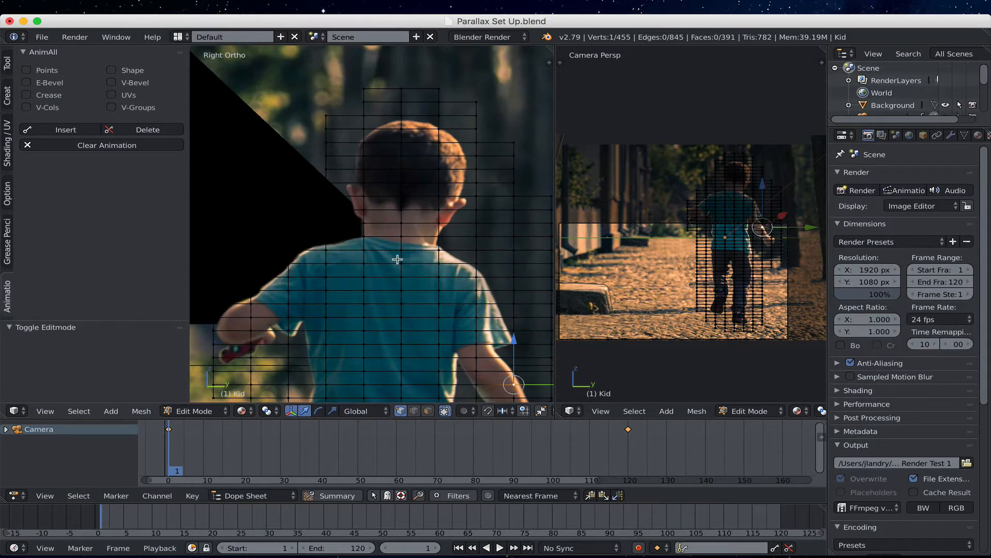
{"action": "middle_click_drag", "start_coordinate": [399, 258], "coordinate": [354, 274], "text": "shift"}
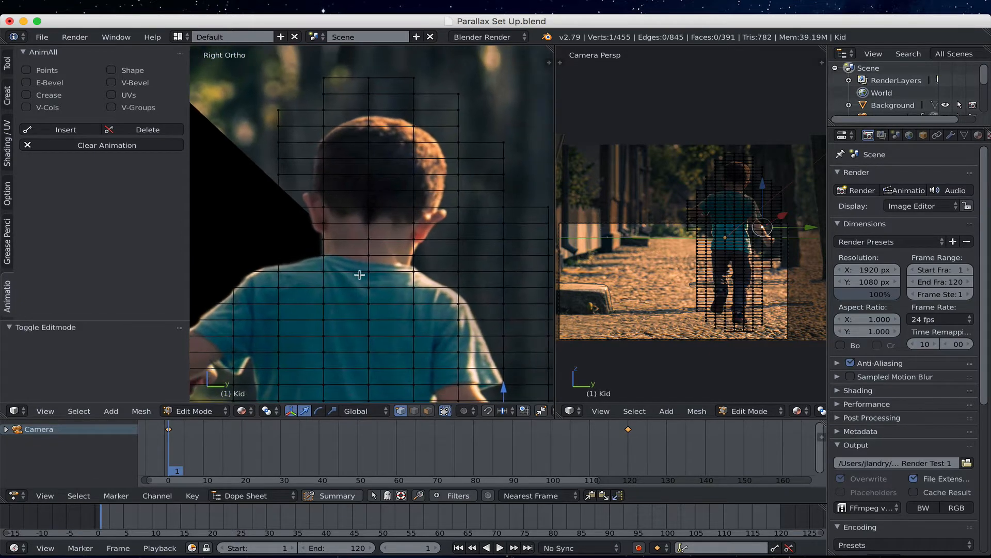
{"action": "scroll", "coordinate": [356, 274], "scroll_direction": "down", "scroll_amount": 2}
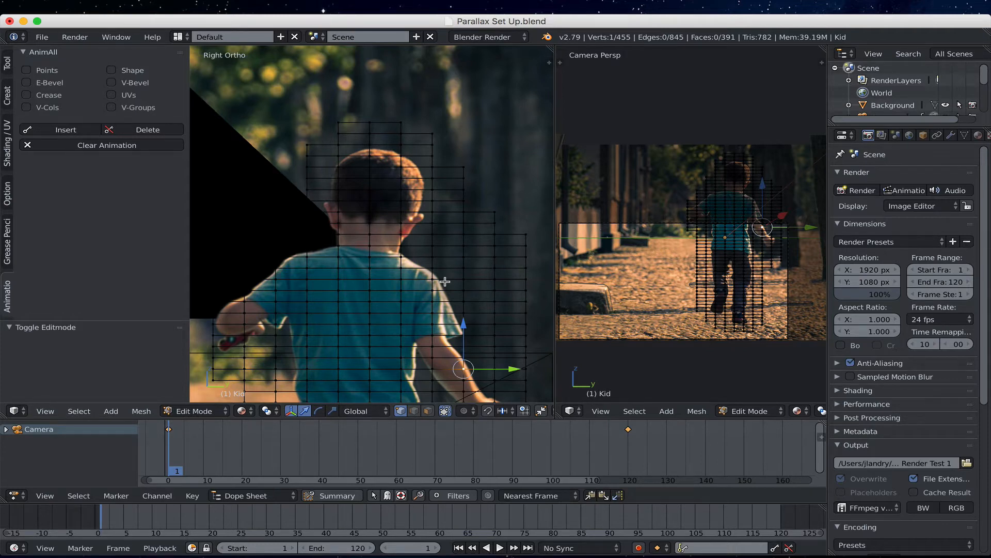
{"action": "right_click", "coordinate": [370, 223]}
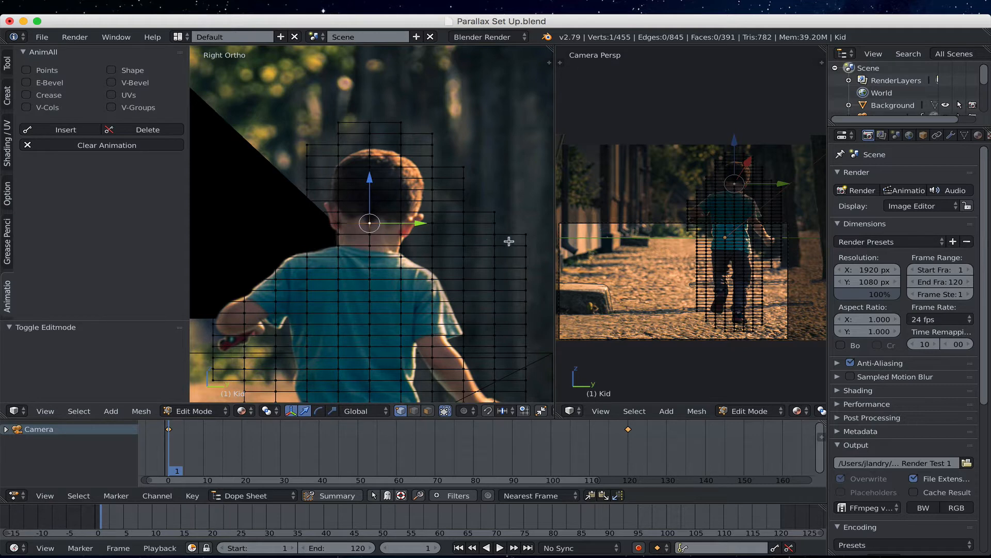
- Try to move the selected neck vertex slightly upward
{"action": "key", "text": "g"}
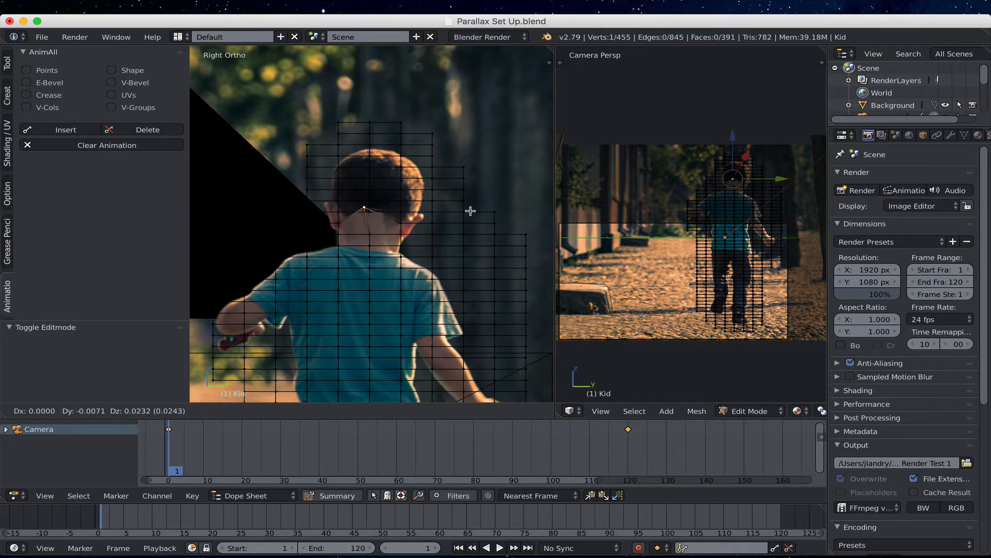
{"action": "key", "text": "Escape"}
{"action": "scroll", "coordinate": [409, 232], "scroll_direction": "up", "scroll_amount": 3}
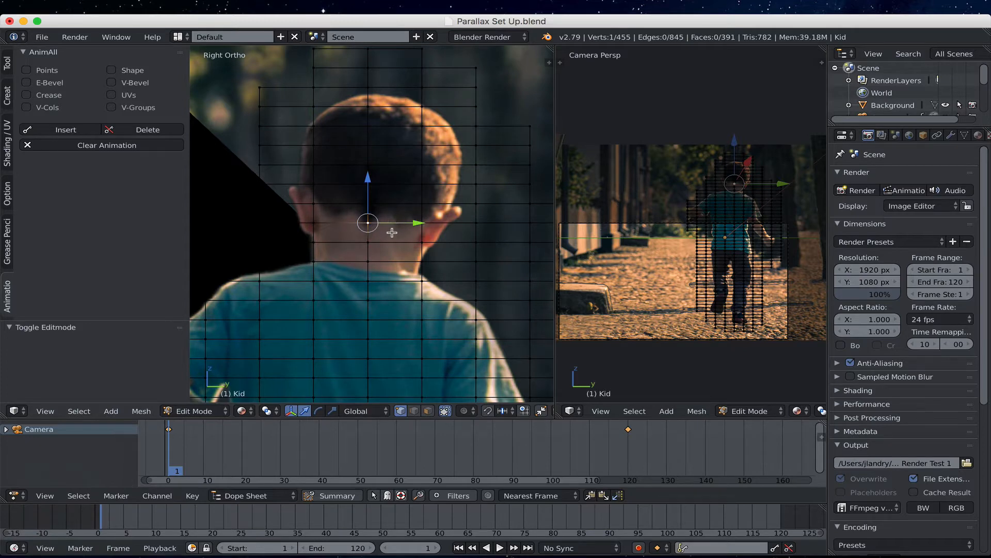
- Add several more vertices across the back of the boy's head to the selected neck vertex
{"action": "right_click", "coordinate": [369, 202], "text": "shift"}
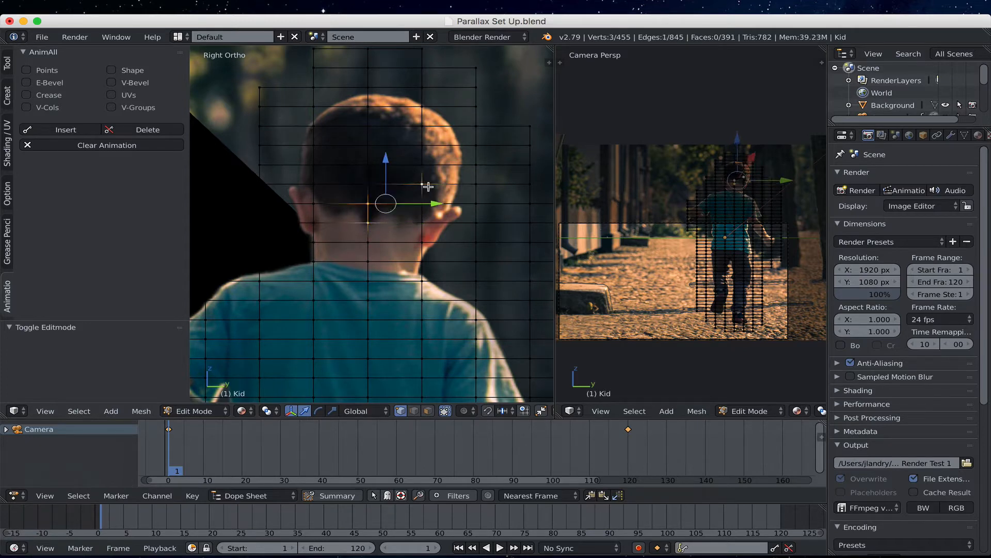
{"action": "right_click", "coordinate": [418, 165], "text": "shift"}
{"action": "right_click", "coordinate": [349, 161], "text": "shift"}
{"action": "right_click", "coordinate": [361, 173], "text": "shift"}
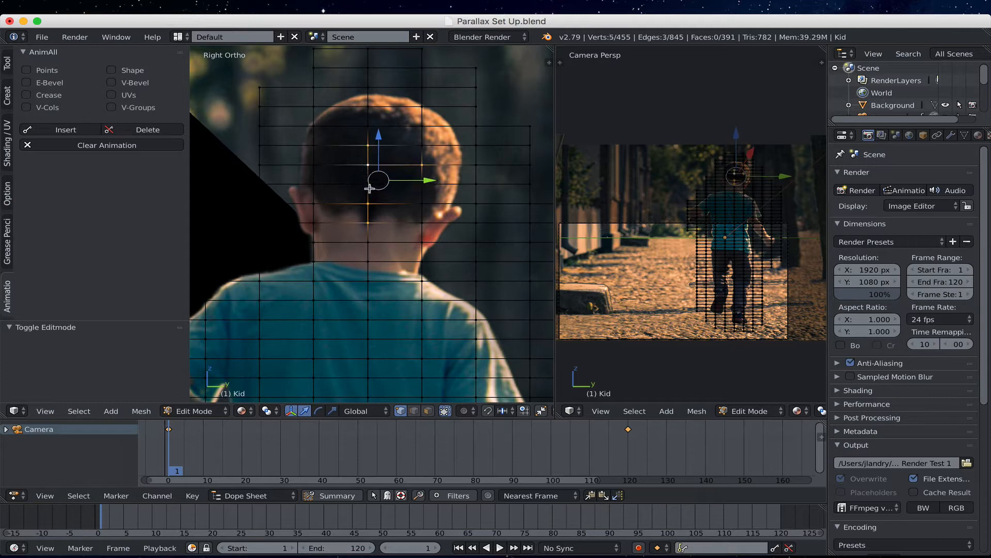
{"action": "right_click", "coordinate": [370, 190], "text": "shift"}
{"action": "right_click", "coordinate": [314, 184], "text": "shift"}
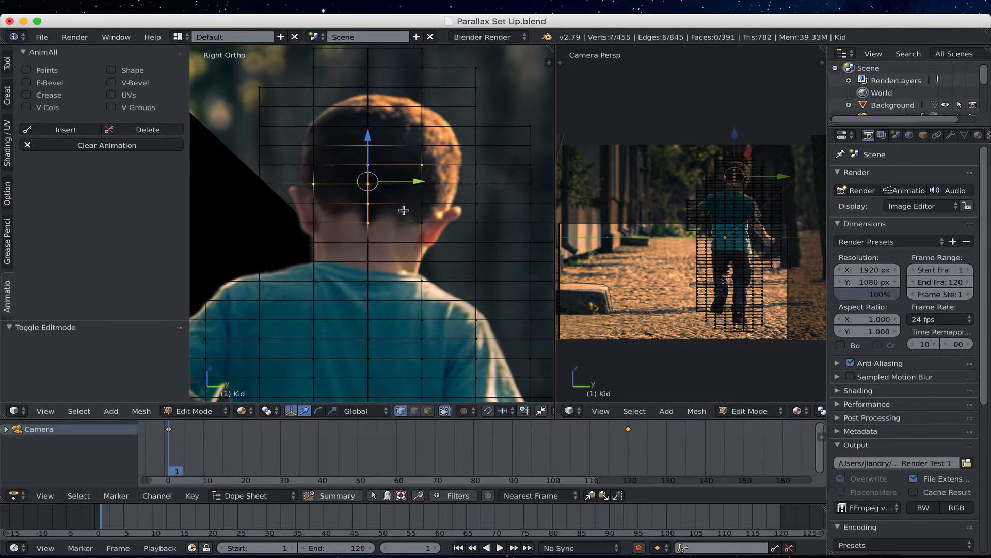
- Try to move the selected head vertices together and clear the selection
{"action": "key", "text": "g"}
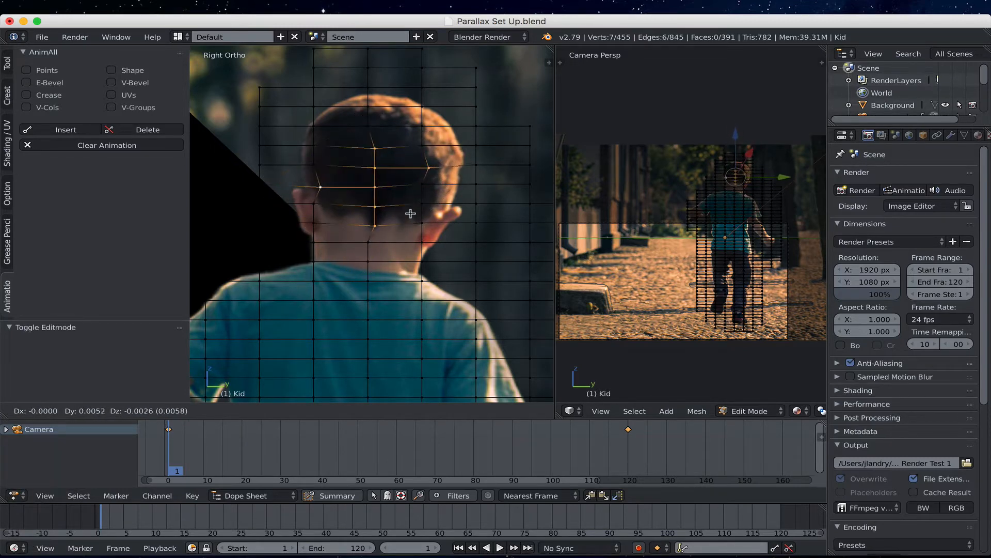
{"action": "key", "text": "Escape"}
{"action": "key", "text": "a"}
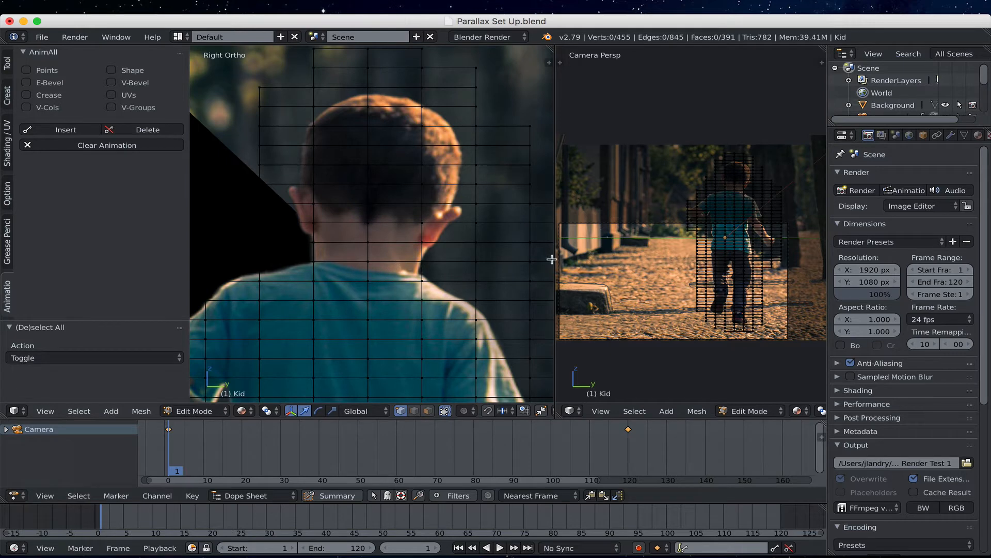
- Widen the right orthographic viewport and enable proportional editing for the Kid mesh
{"action": "left_click_drag", "start_coordinate": [554, 257], "coordinate": [606, 256]}
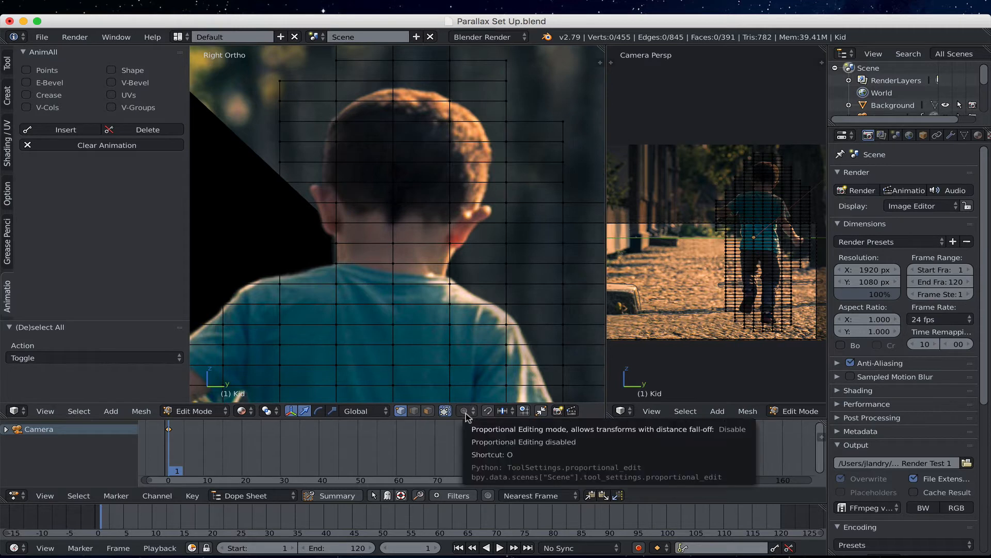
{"action": "key", "text": "o"}
{"action": "key", "text": "o"}
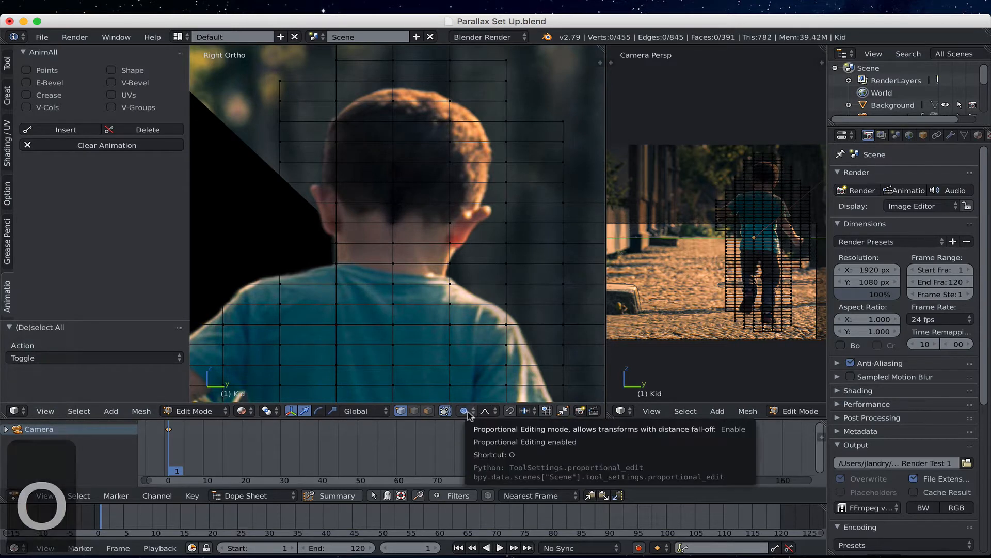
{"action": "key", "text": "o"}
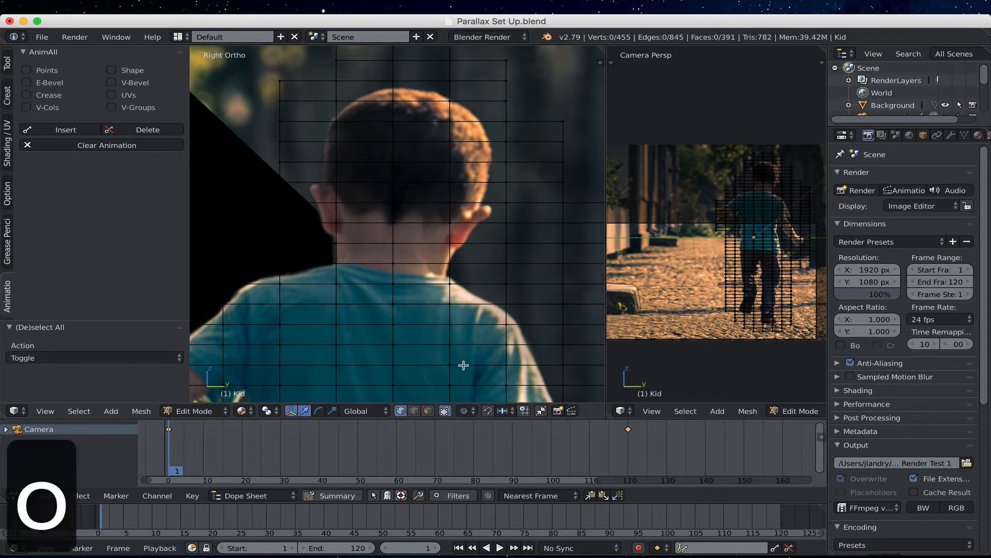
{"action": "key", "text": "o"}
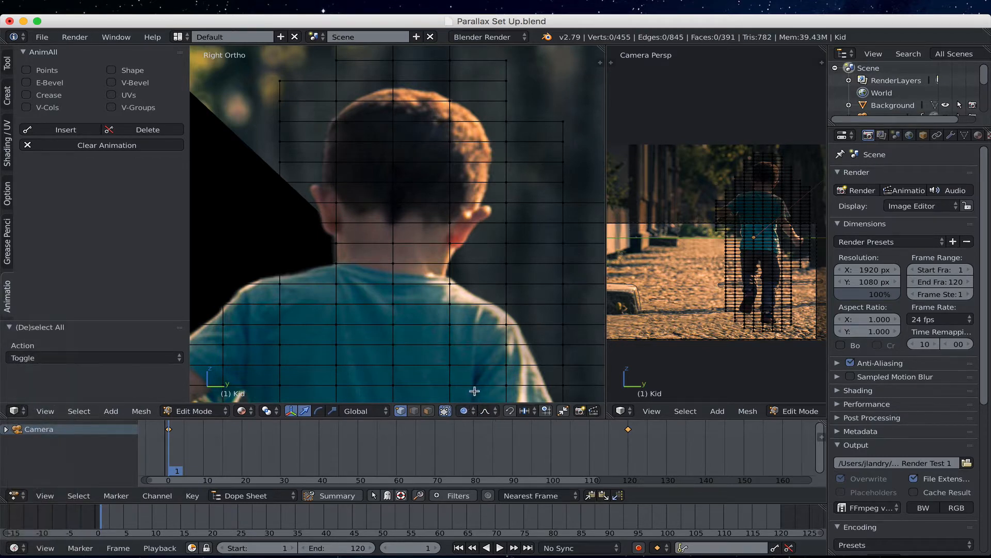
- Review the falloff types and modes available for proportional editing
{"action": "left_click", "coordinate": [486, 411]}
{"action": "left_click", "coordinate": [488, 410]}
{"action": "left_click", "coordinate": [465, 411]}
{"action": "left_click", "coordinate": [469, 410]}
{"action": "left_click", "coordinate": [485, 411]}
{"action": "left_click", "coordinate": [485, 411]}
- Select the single vertex at the centre of the back of the boy's head and try to move it with proportional editing
{"action": "right_click", "coordinate": [393, 181]}
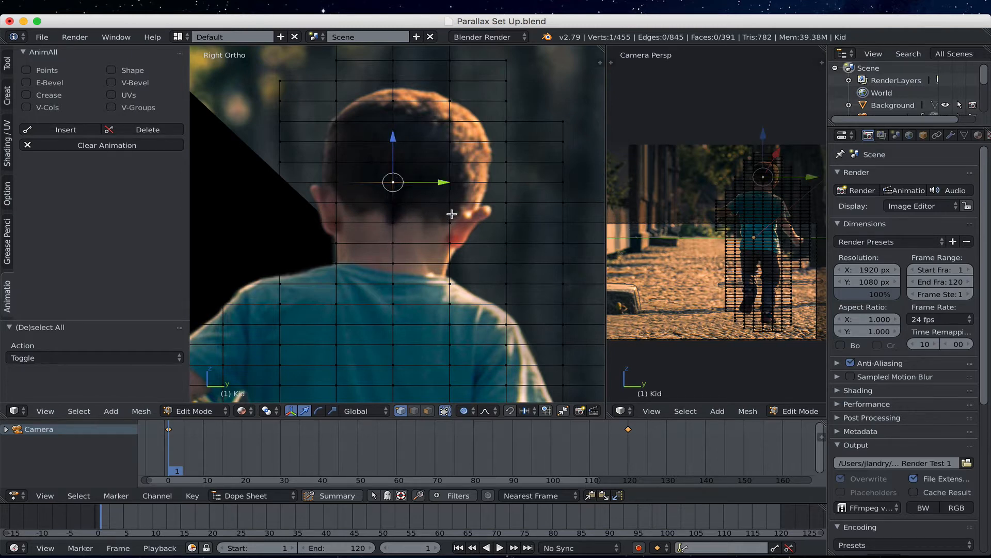
{"action": "scroll", "coordinate": [447, 199], "scroll_direction": "down", "scroll_amount": 1}
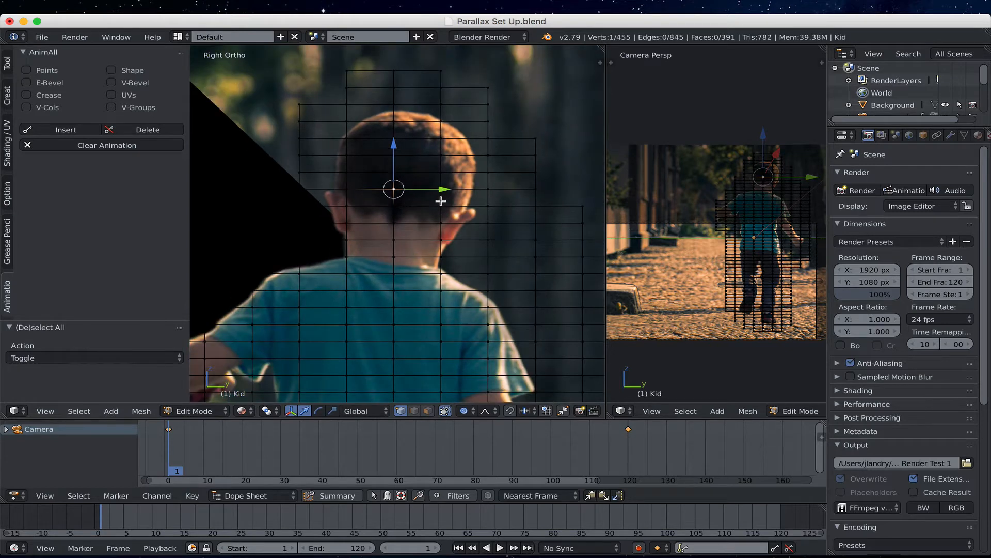
{"action": "key", "text": "g"}
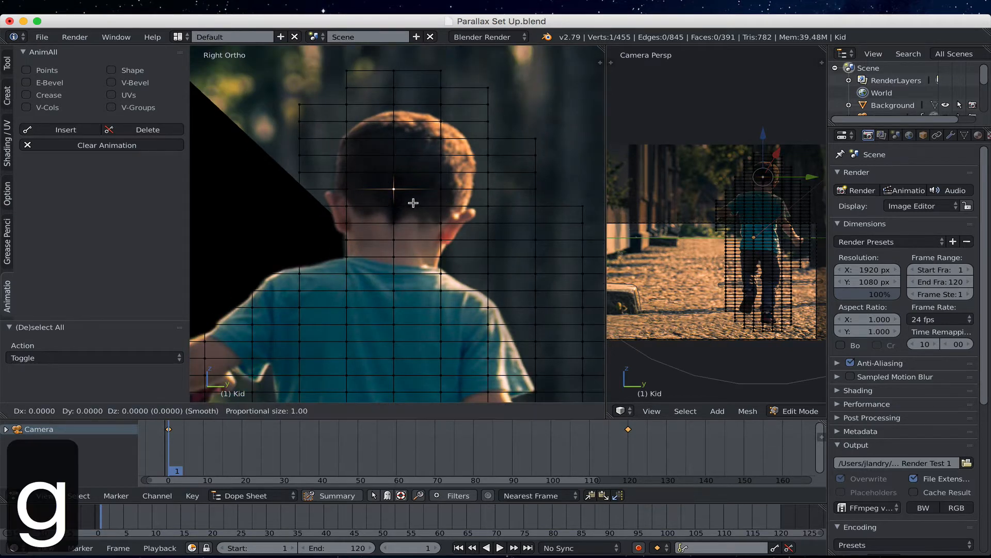
{"action": "key", "text": "Escape"}
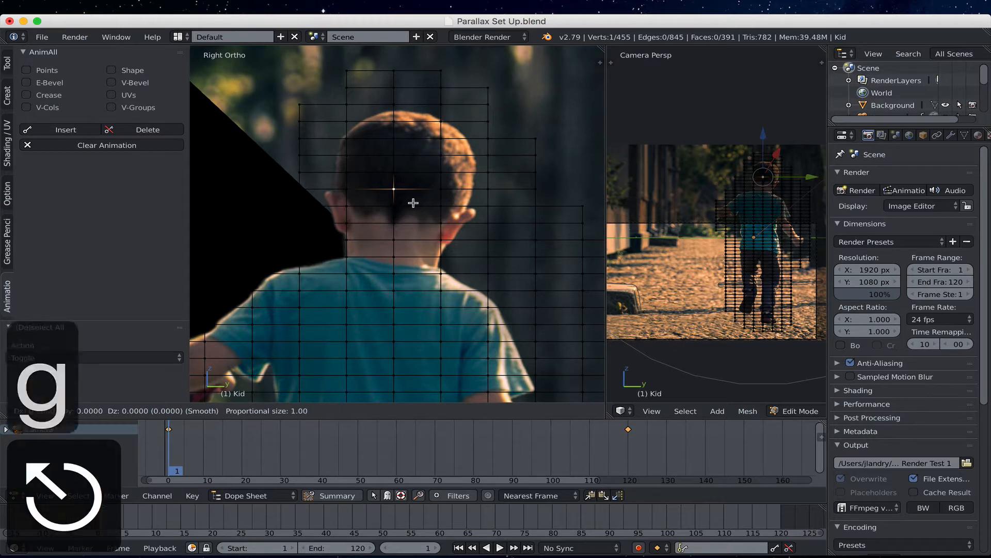
{"action": "scroll", "coordinate": [416, 212], "scroll_direction": "down", "scroll_amount": 7}
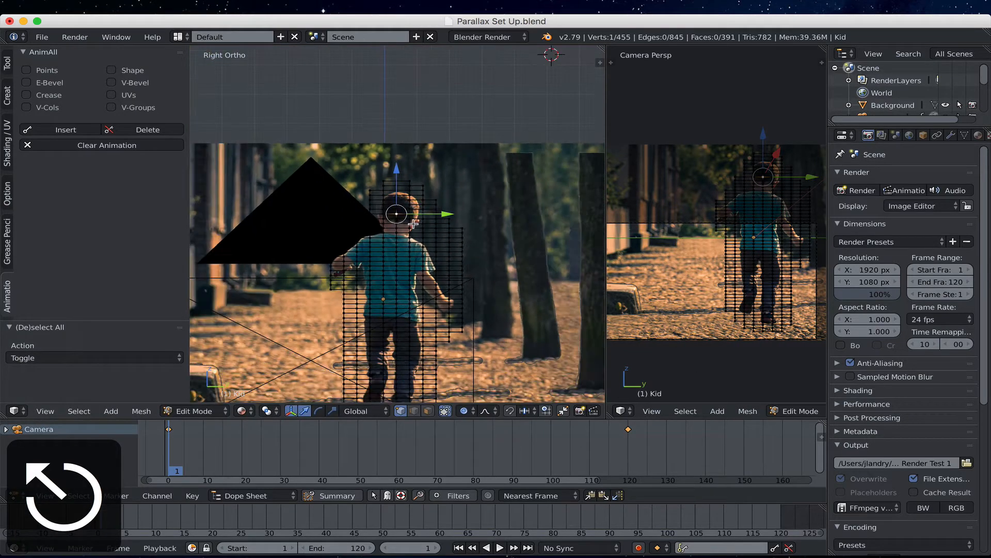
{"action": "key", "text": "g"}
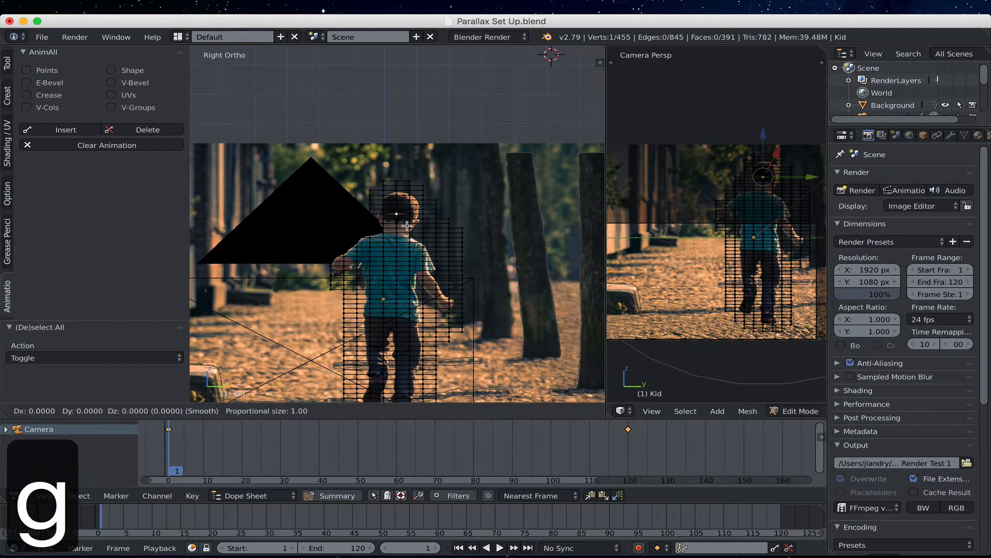
{"action": "key", "text": "ctrl+z"}
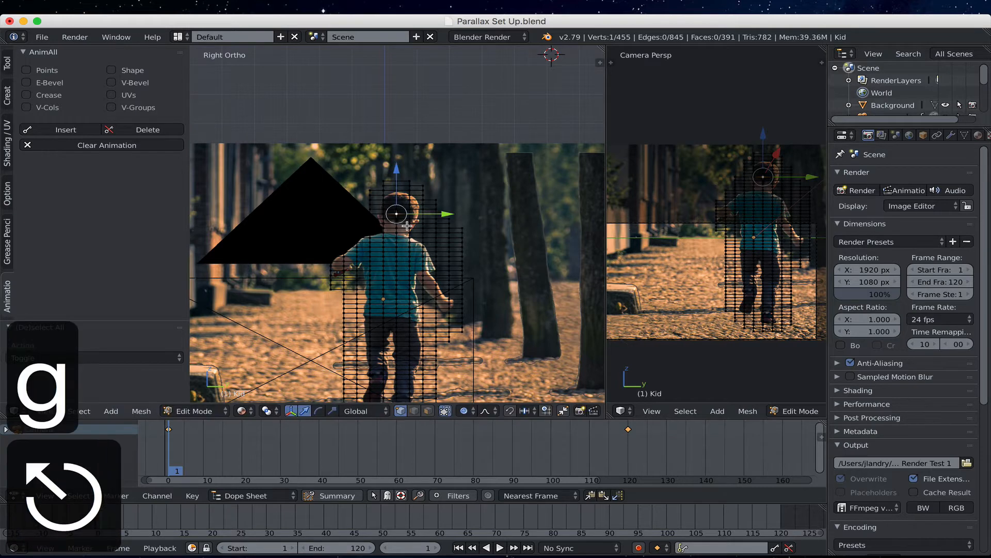
{"action": "scroll", "coordinate": [403, 232], "scroll_direction": "down", "scroll_amount": 6}
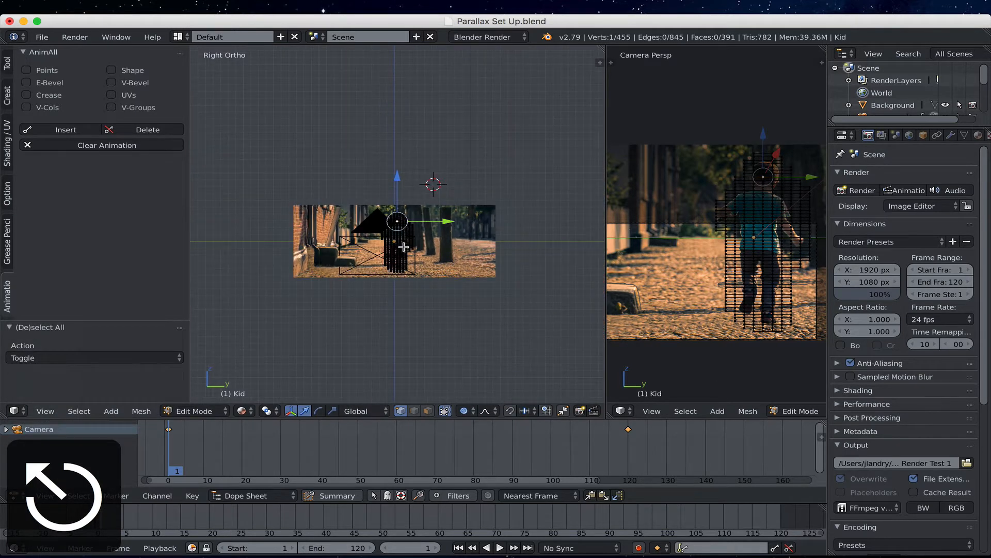
- Test-move the head vertex with different proportional editing influence sizes, settle on 0.11, and cancel the movement
{"action": "key", "text": "g"}
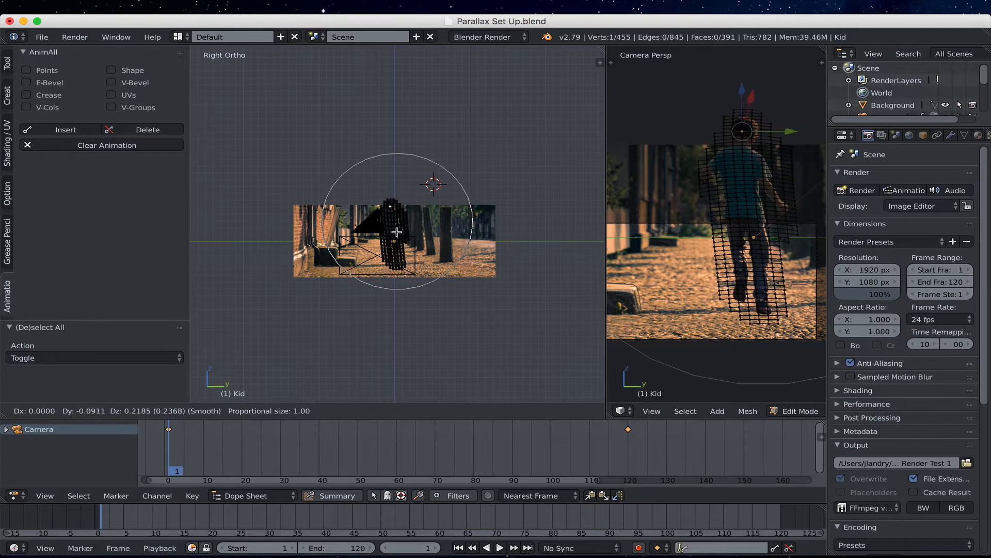
{"action": "scroll", "coordinate": [398, 235], "scroll_direction": "up", "scroll_amount": 8}
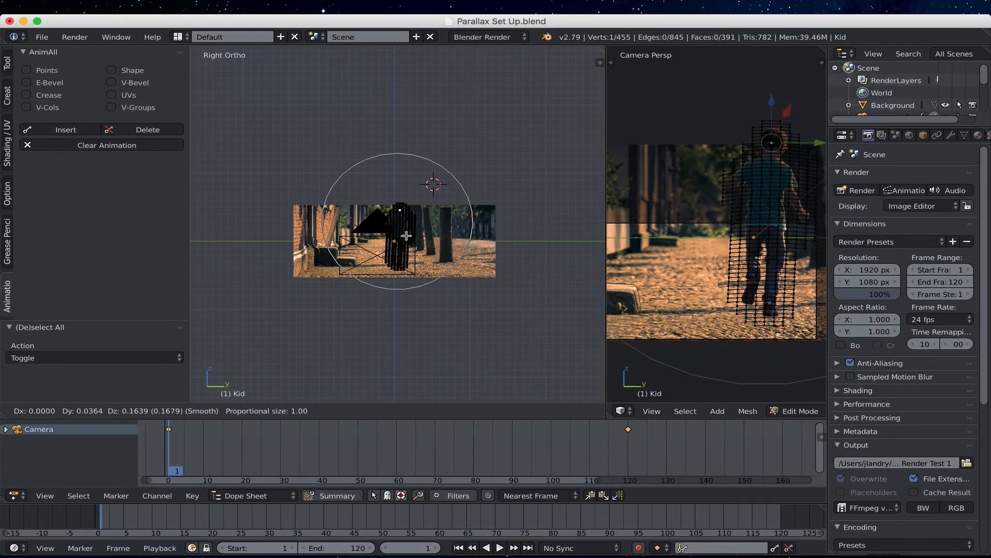
{"action": "scroll", "coordinate": [403, 235], "scroll_direction": "up", "scroll_amount": 4}
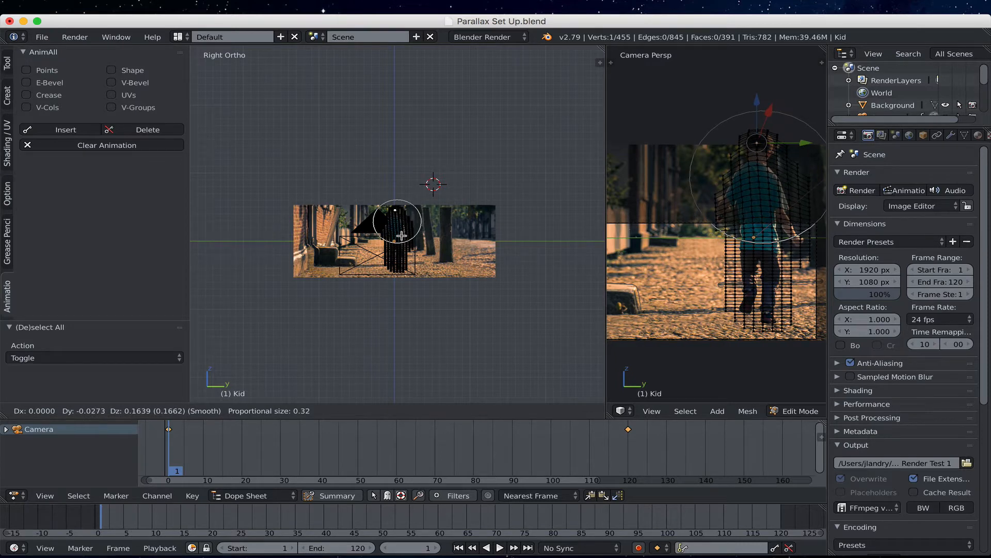
{"action": "scroll", "coordinate": [401, 235], "scroll_direction": "down", "scroll_amount": 12}
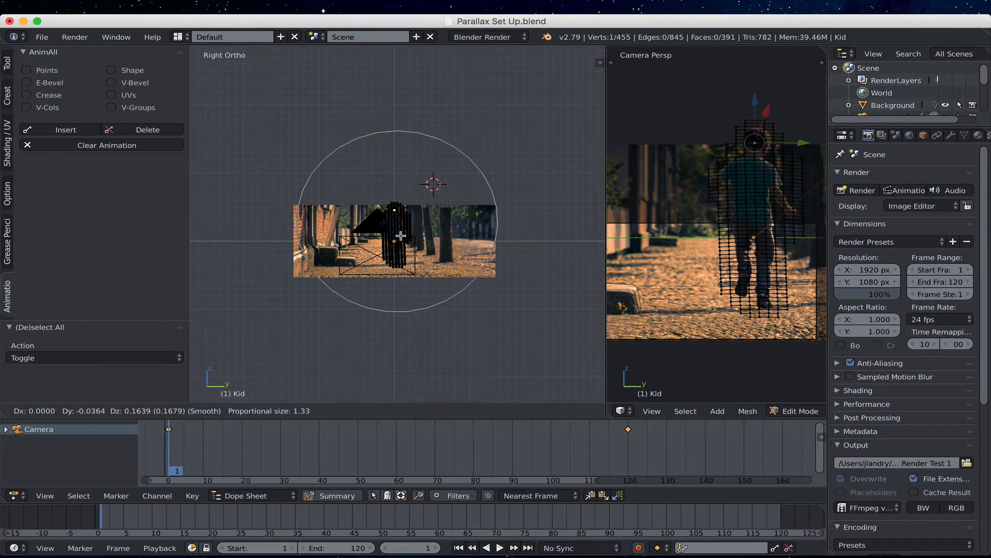
{"action": "scroll", "coordinate": [401, 235], "scroll_direction": "up", "scroll_amount": 8}
{"action": "scroll", "coordinate": [401, 235], "scroll_direction": "up", "scroll_amount": 3}
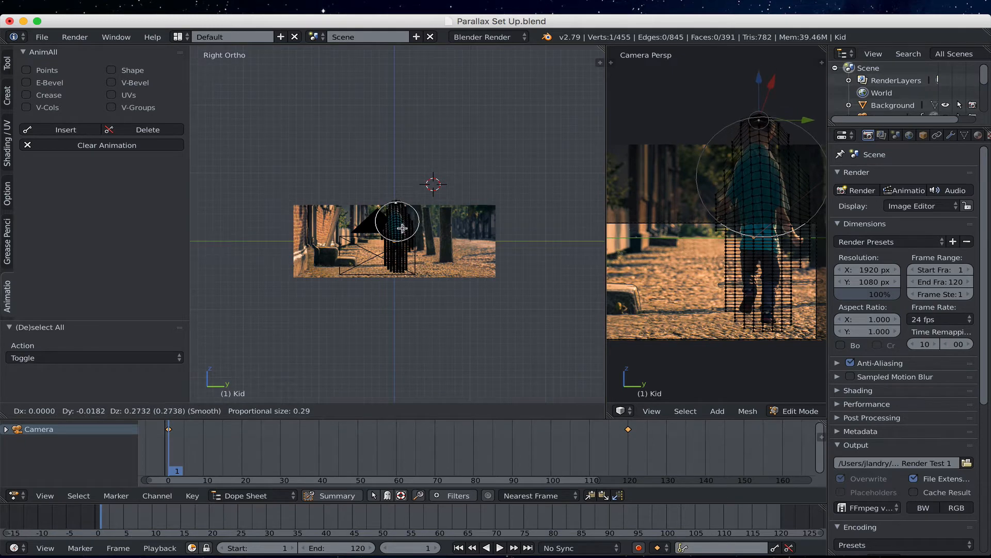
{"action": "scroll", "coordinate": [400, 226], "scroll_direction": "up", "scroll_amount": 7}
{"action": "scroll", "coordinate": [406, 231], "scroll_direction": "up", "scroll_amount": 3}
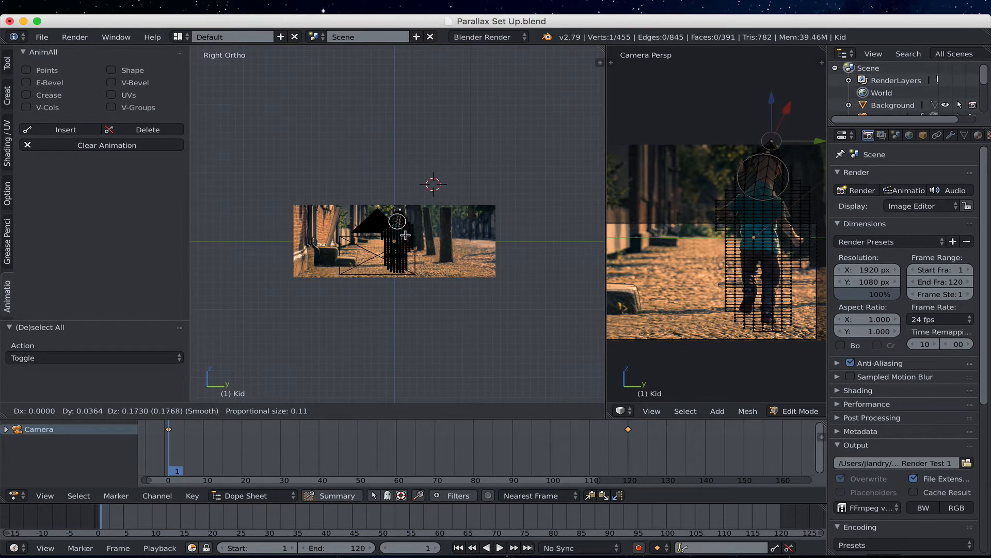
{"action": "key", "text": "Escape"}
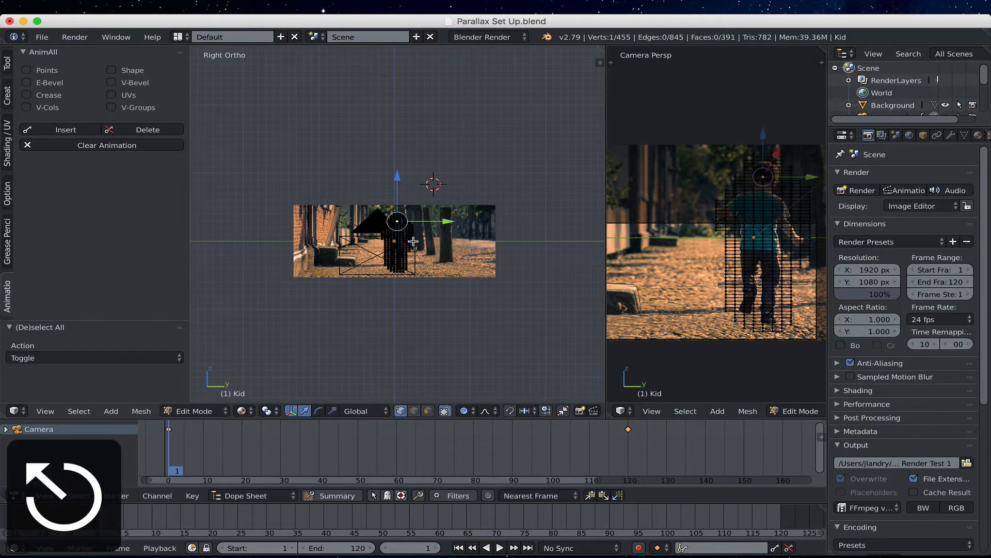
- Reduce the proportional size to 0.08 around the boy's head, test-move the head vertex, and cancel the movement
{"action": "scroll", "coordinate": [413, 241], "scroll_direction": "up", "scroll_amount": 8}
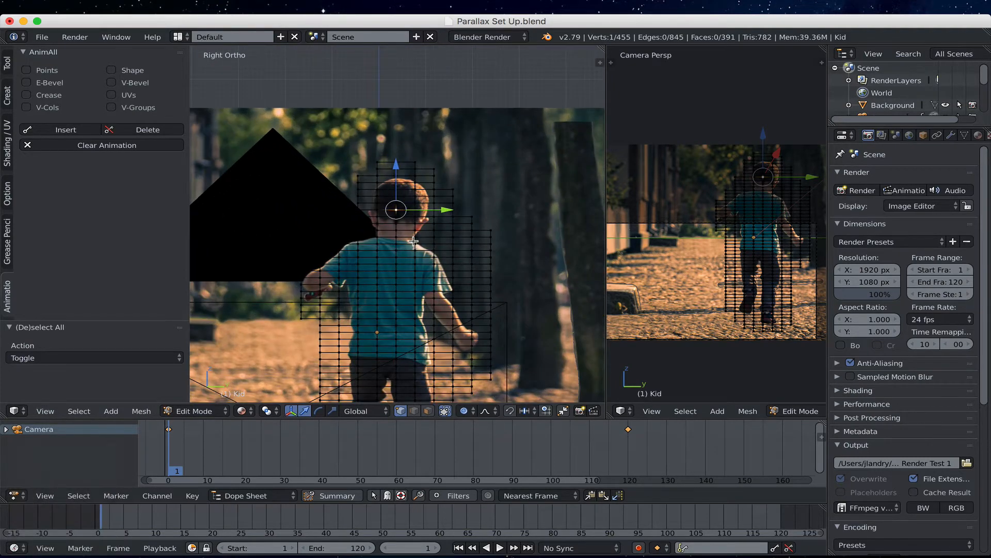
{"action": "scroll", "coordinate": [415, 231], "scroll_direction": "up", "scroll_amount": 4}
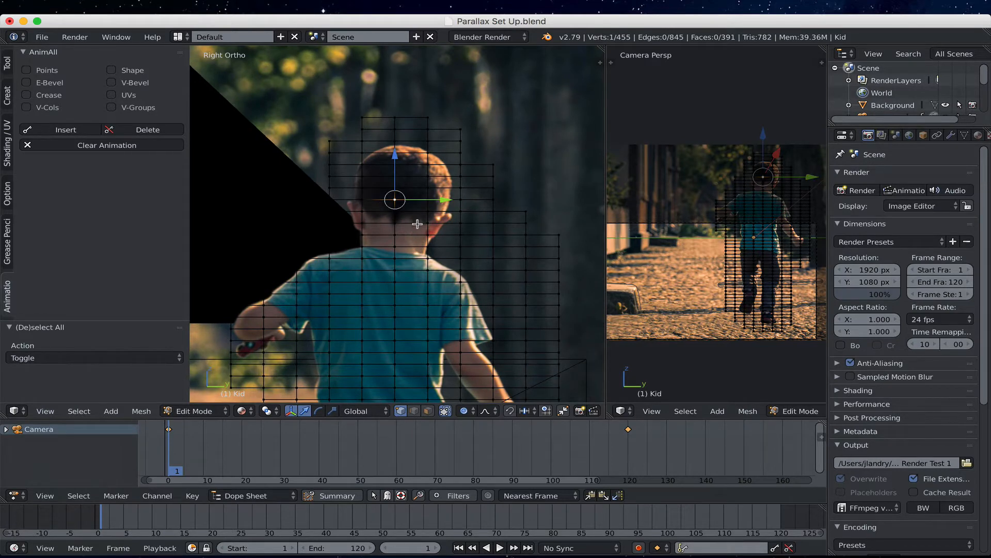
{"action": "key", "text": "g"}
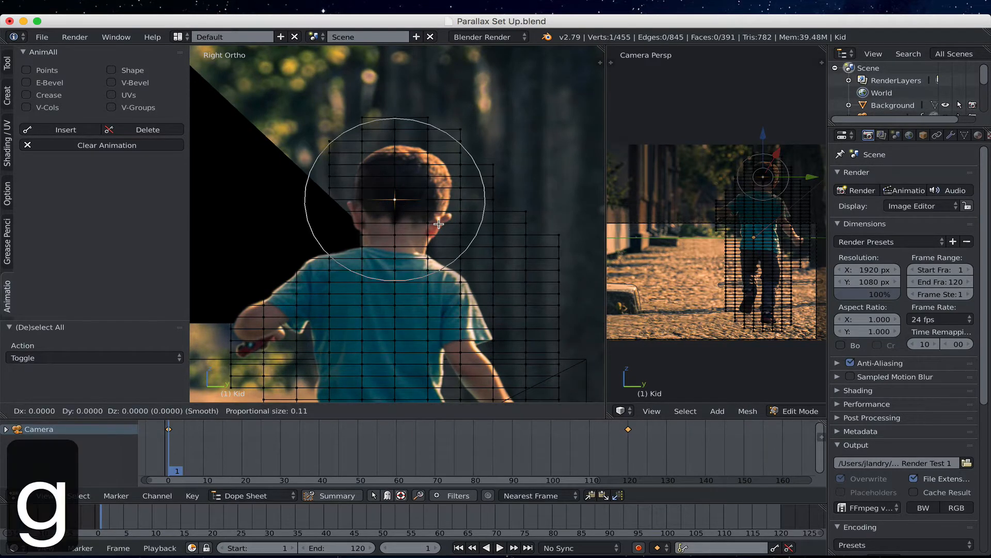
{"action": "scroll", "coordinate": [438, 224], "scroll_direction": "up", "scroll_amount": 1}
{"action": "scroll", "coordinate": [439, 223], "scroll_direction": "up", "scroll_amount": 1}
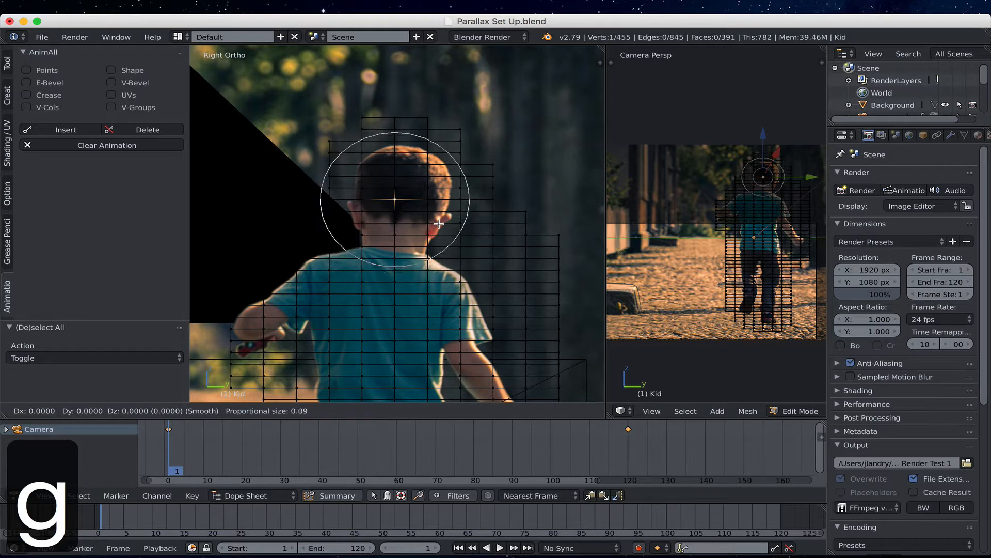
{"action": "scroll", "coordinate": [438, 224], "scroll_direction": "up", "scroll_amount": 1}
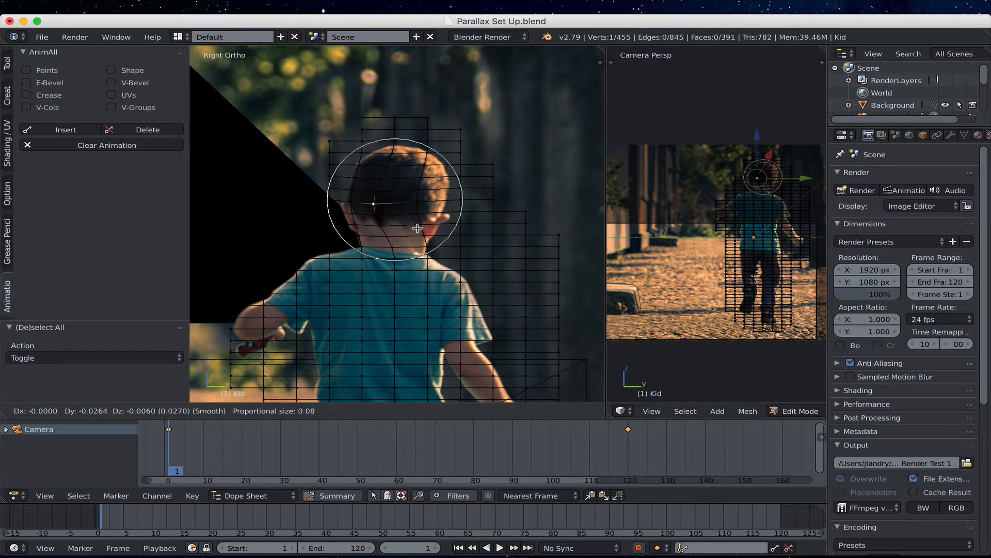
{"action": "key", "text": "Escape"}
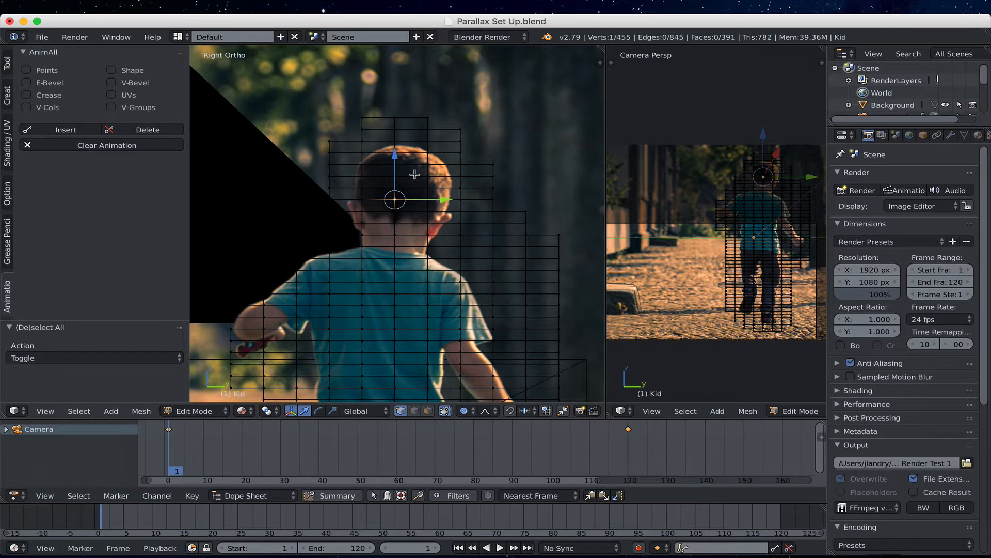
- Deselect all vertices and size the circle selection brush to roughly a third of the boy's head width
{"action": "scroll", "coordinate": [411, 206], "scroll_direction": "up", "scroll_amount": 3}
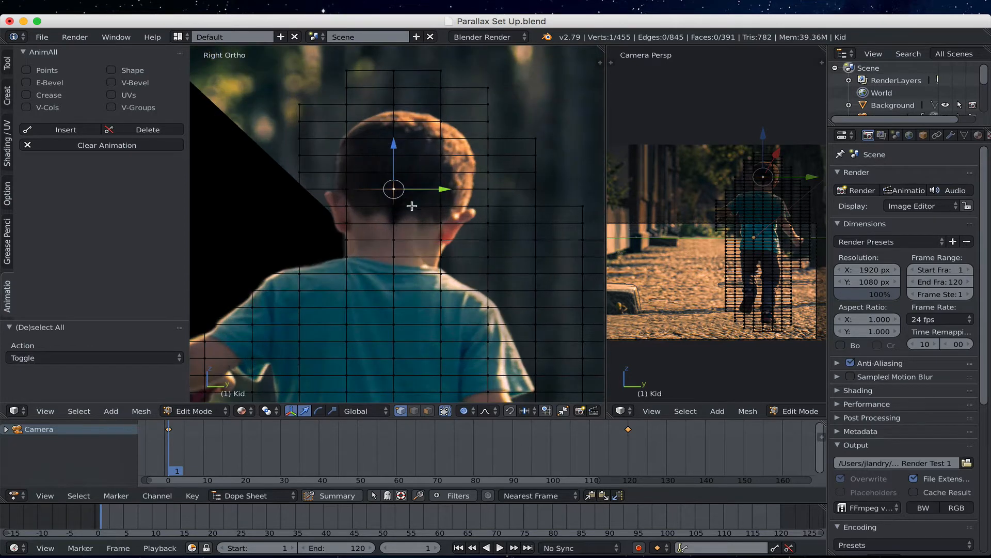
{"action": "key", "text": "a"}
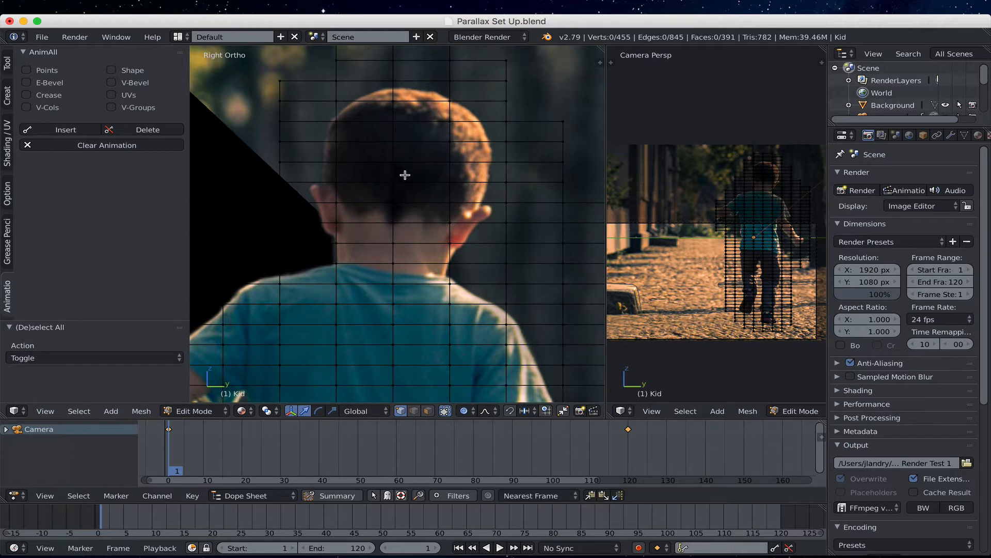
{"action": "key", "text": "c"}
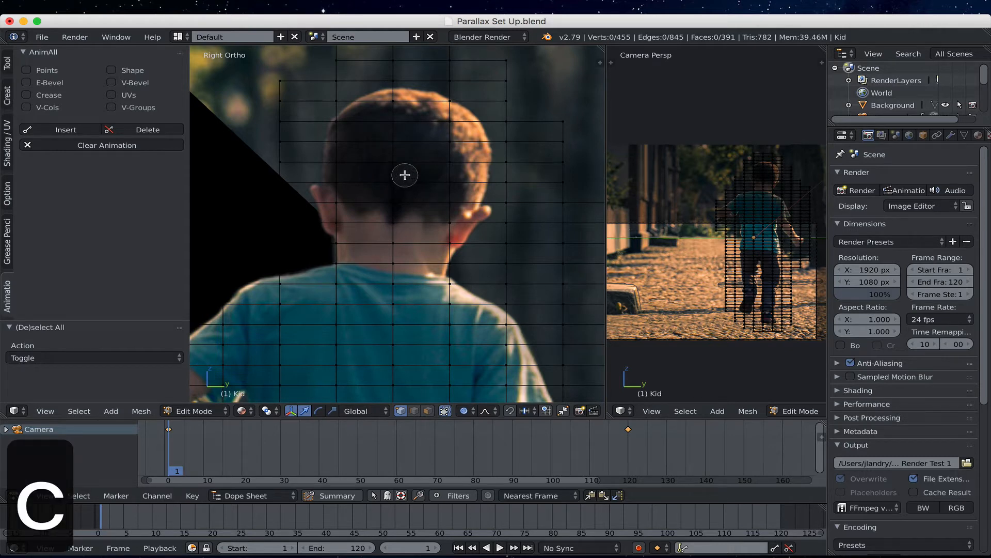
{"action": "scroll", "coordinate": [404, 175], "scroll_direction": "down", "scroll_amount": 6}
{"action": "scroll", "coordinate": [405, 175], "scroll_direction": "down", "scroll_amount": 4}
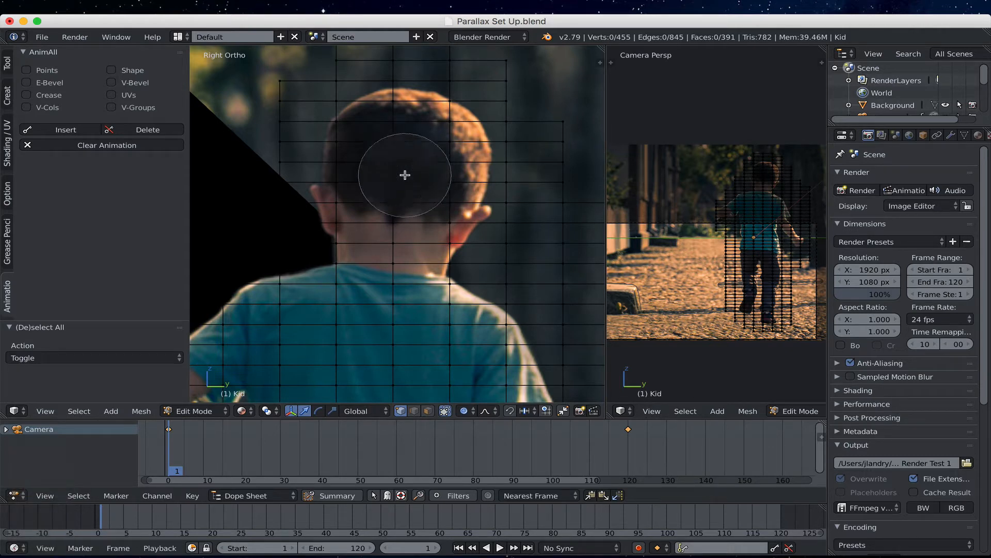
{"action": "scroll", "coordinate": [404, 178], "scroll_direction": "up", "scroll_amount": 6}
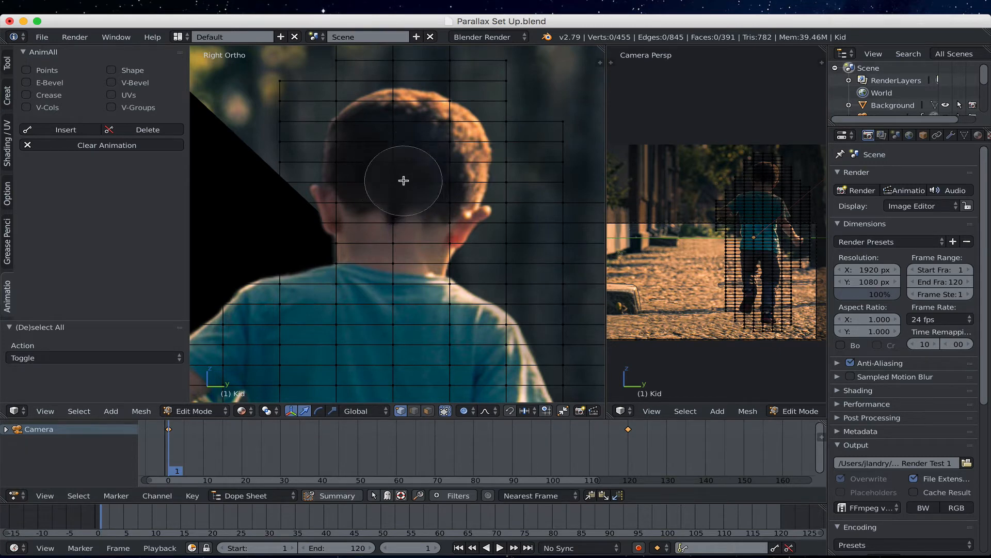
{"action": "scroll", "coordinate": [404, 181], "scroll_direction": "down", "scroll_amount": 5}
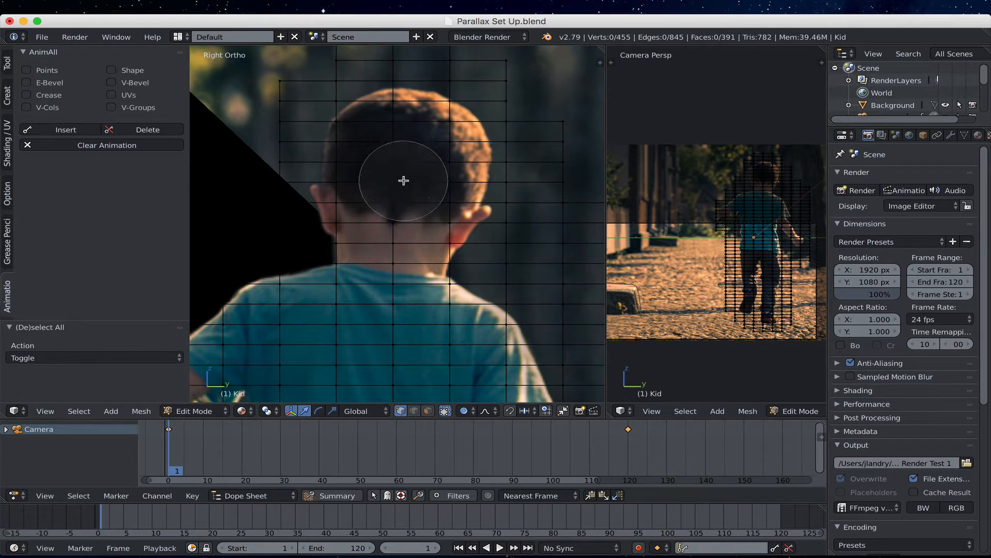
{"action": "scroll", "coordinate": [403, 180], "scroll_direction": "up", "scroll_amount": 5}
{"action": "scroll", "coordinate": [404, 180], "scroll_direction": "down", "scroll_amount": 4}
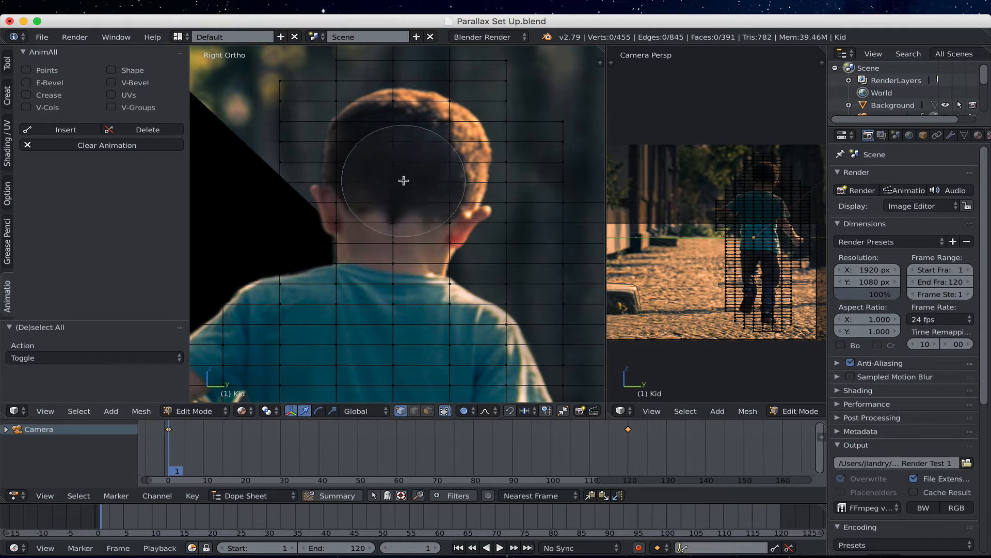
{"action": "scroll", "coordinate": [404, 180], "scroll_direction": "up", "scroll_amount": 3}
{"action": "scroll", "coordinate": [404, 181], "scroll_direction": "down", "scroll_amount": 2}
{"action": "scroll", "coordinate": [404, 180], "scroll_direction": "up", "scroll_amount": 3}
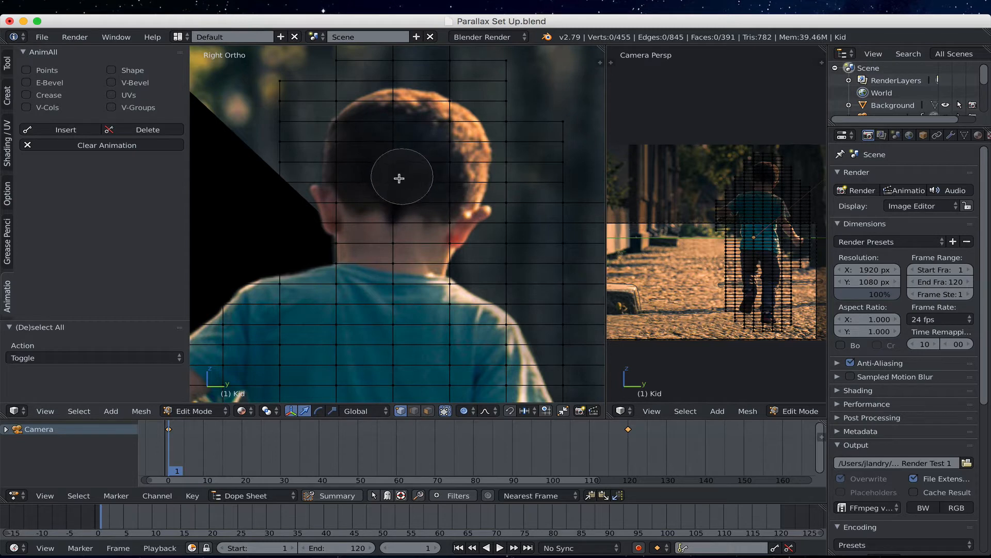
- Circle-select the vertices covering the back of the boy's head down to the nape, leaving the outer surrounding vertices unselected
{"action": "mouse_move", "coordinate": [399, 178]}
{"action": "left_mouse_down"}
{"action": "mouse_move", "coordinate": [416, 149]}
{"action": "mouse_move", "coordinate": [446, 156]}
{"action": "mouse_move", "coordinate": [442, 188]}
{"action": "mouse_move", "coordinate": [376, 195]}
{"action": "mouse_move", "coordinate": [364, 156]}
{"action": "mouse_move", "coordinate": [376, 197]}
{"action": "mouse_move", "coordinate": [336, 209]}
{"action": "mouse_move", "coordinate": [413, 208]}
{"action": "mouse_move", "coordinate": [436, 220]}
{"action": "left_mouse_up"}
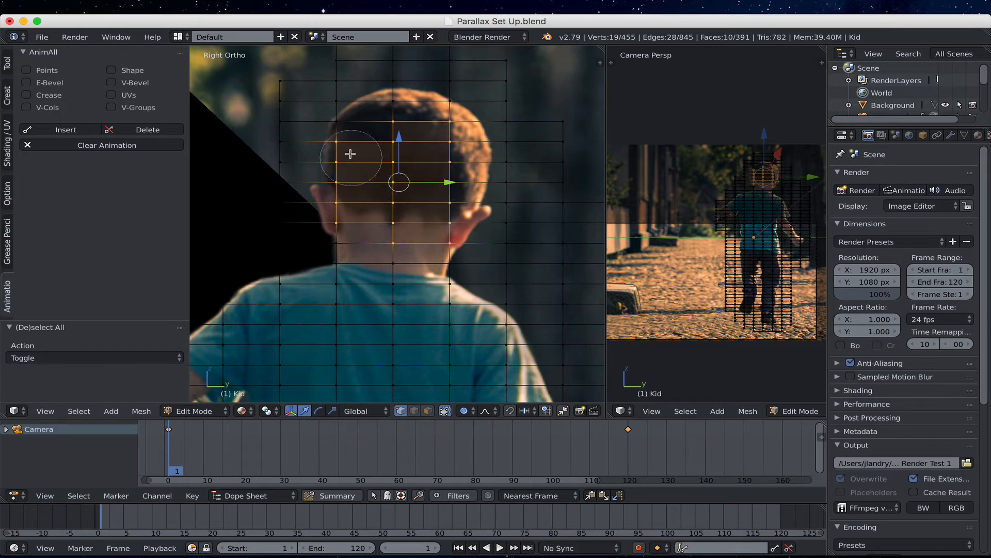
{"action": "mouse_move", "coordinate": [345, 141]}
{"action": "middle_mouse_down"}
{"action": "mouse_move", "coordinate": [332, 177]}
{"action": "mouse_move", "coordinate": [336, 222]}
{"action": "mouse_move", "coordinate": [390, 248]}
{"action": "mouse_move", "coordinate": [444, 217]}
{"action": "mouse_move", "coordinate": [445, 132]}
{"action": "mouse_move", "coordinate": [445, 171]}
{"action": "middle_mouse_up"}
{"action": "mouse_move", "coordinate": [436, 155]}
{"action": "left_mouse_down"}
{"action": "mouse_move", "coordinate": [432, 131]}
{"action": "mouse_move", "coordinate": [421, 200]}
{"action": "mouse_move", "coordinate": [354, 168]}
{"action": "mouse_move", "coordinate": [413, 178]}
{"action": "mouse_move", "coordinate": [358, 147]}
{"action": "mouse_move", "coordinate": [416, 169]}
{"action": "mouse_move", "coordinate": [429, 219]}
{"action": "mouse_move", "coordinate": [413, 213]}
{"action": "left_mouse_up"}
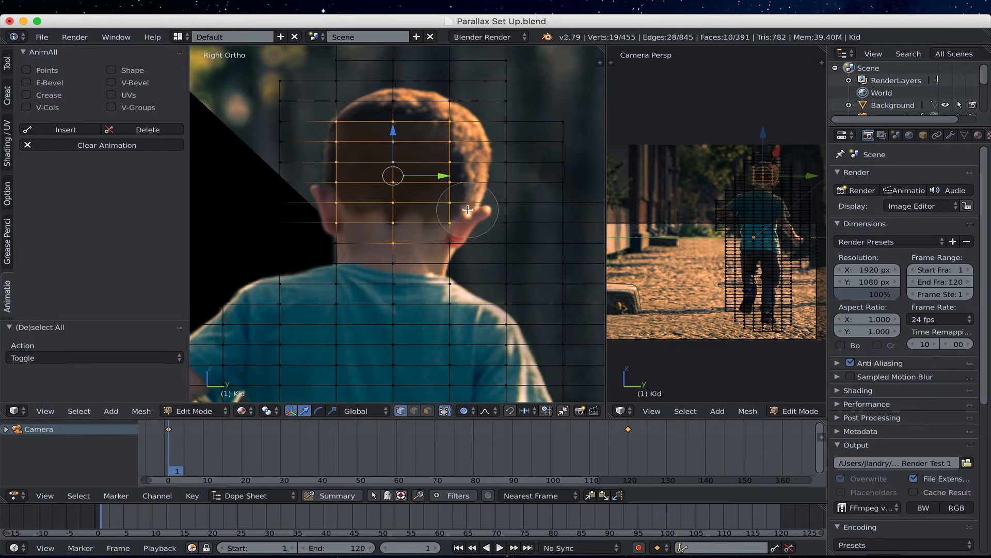
{"action": "key", "text": "Escape"}
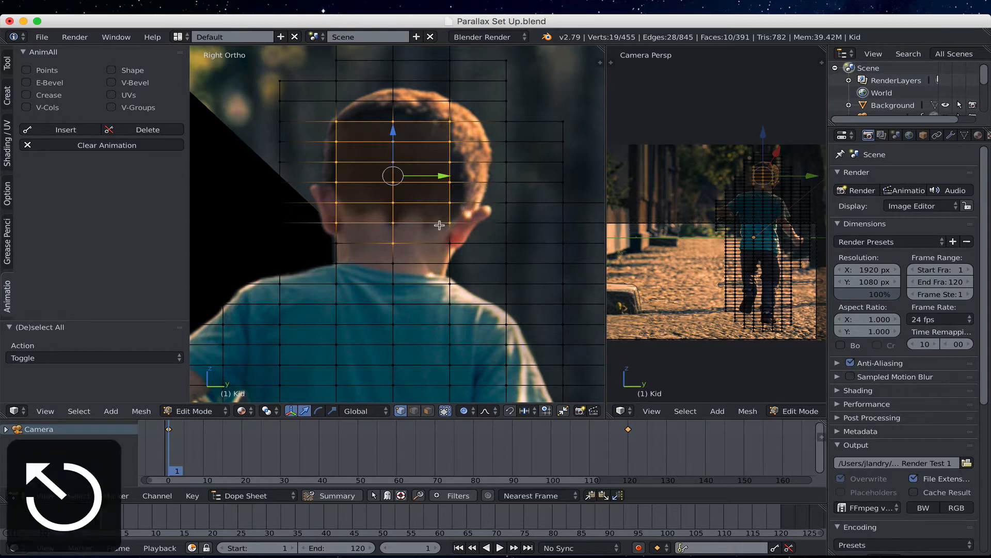
- Try moving the selected head vertices with proportional editing at size 0.08
{"action": "scroll", "coordinate": [447, 229], "scroll_direction": "down", "scroll_amount": 2}
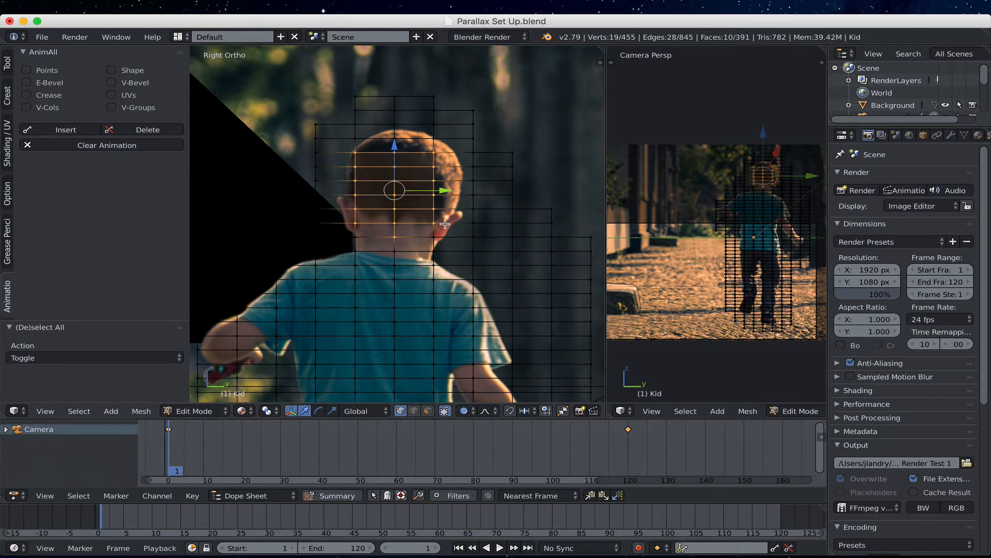
{"action": "key", "text": "g"}
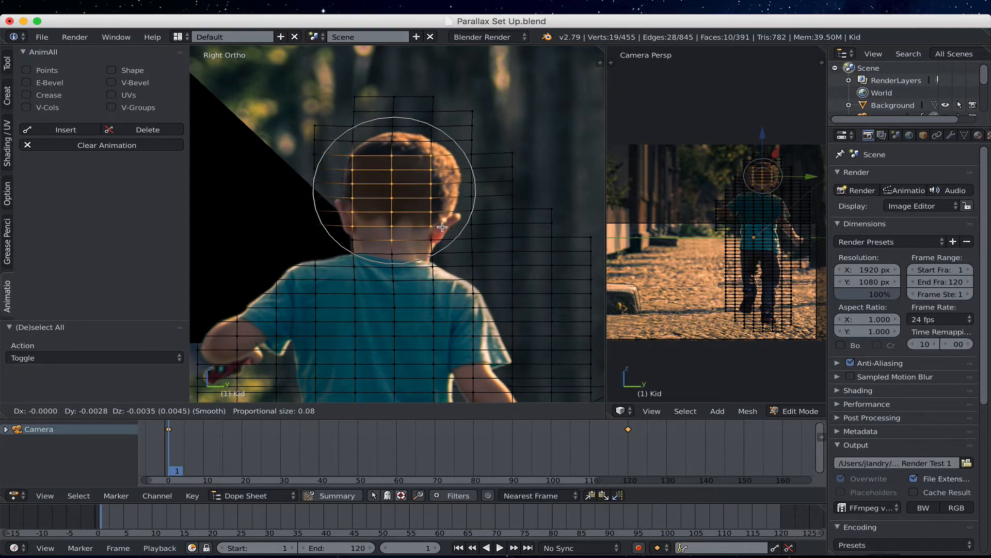
{"action": "key", "text": "Escape"}
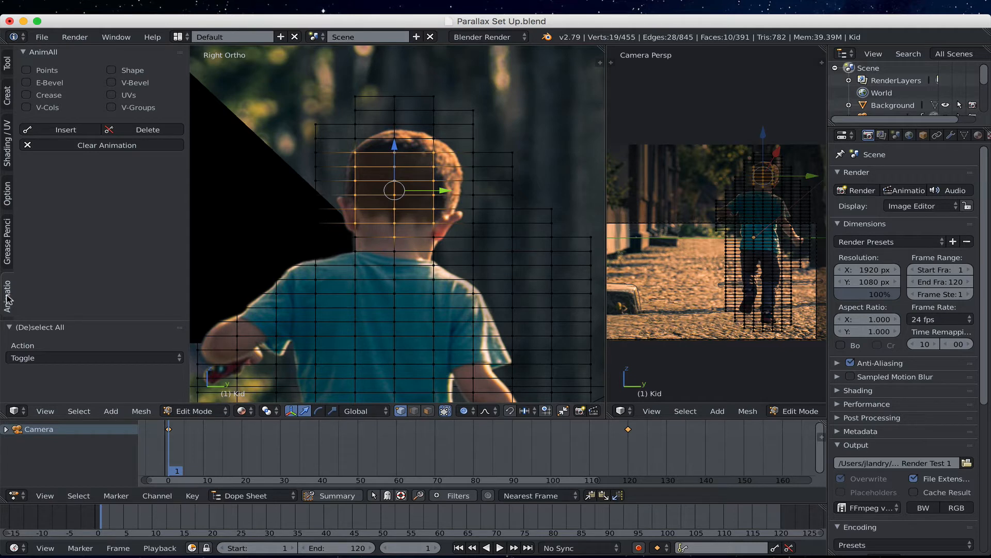
- Enable Points in AnimAll and insert a vertex keyframe for the Kid mesh at frame 1
{"action": "left_click", "coordinate": [8, 67]}
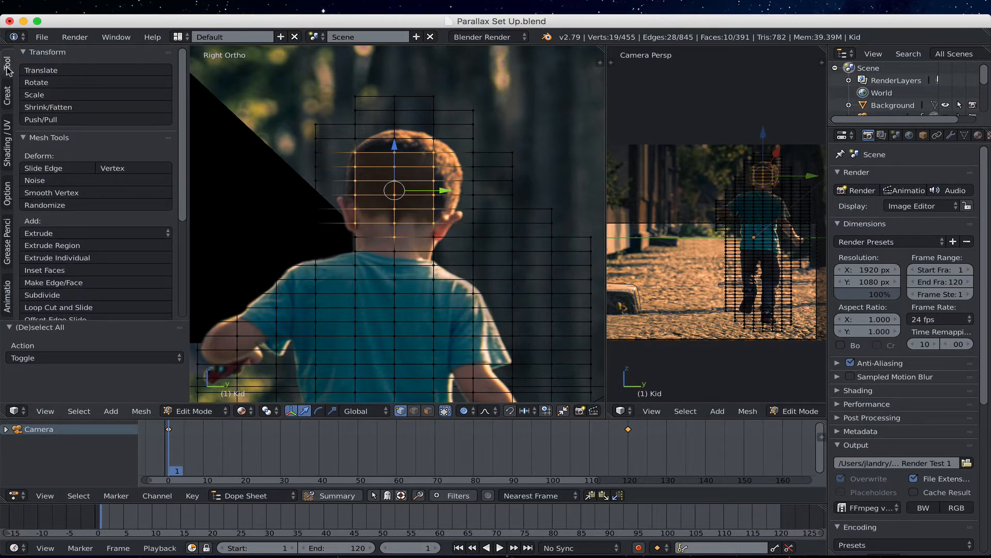
{"action": "left_click", "coordinate": [8, 297]}
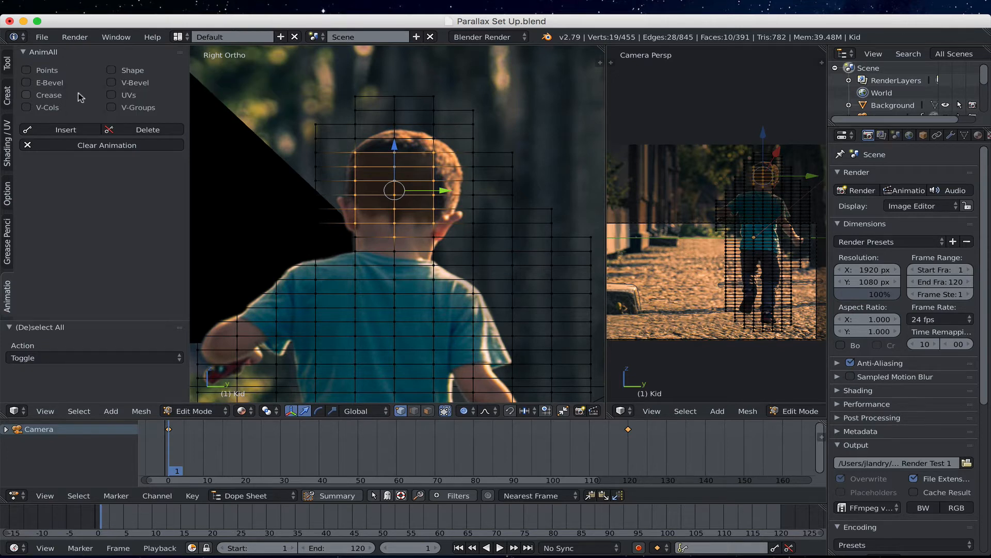
{"action": "left_click", "coordinate": [26, 70]}
{"action": "left_click", "coordinate": [72, 131]}
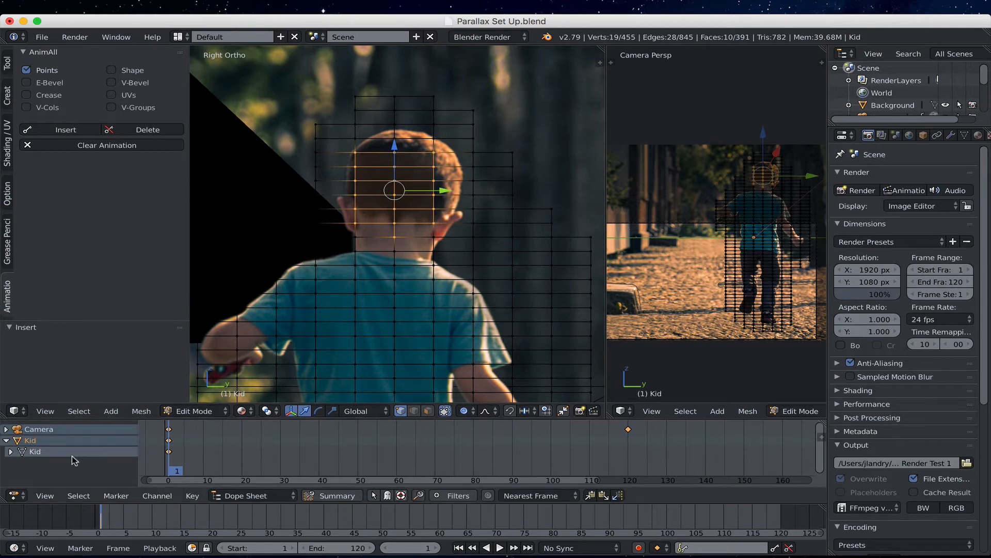
- Collapse the Kid channel in the Dope Sheet and slightly enlarge the Dope Sheet area
{"action": "key", "text": "alt+super+8"}
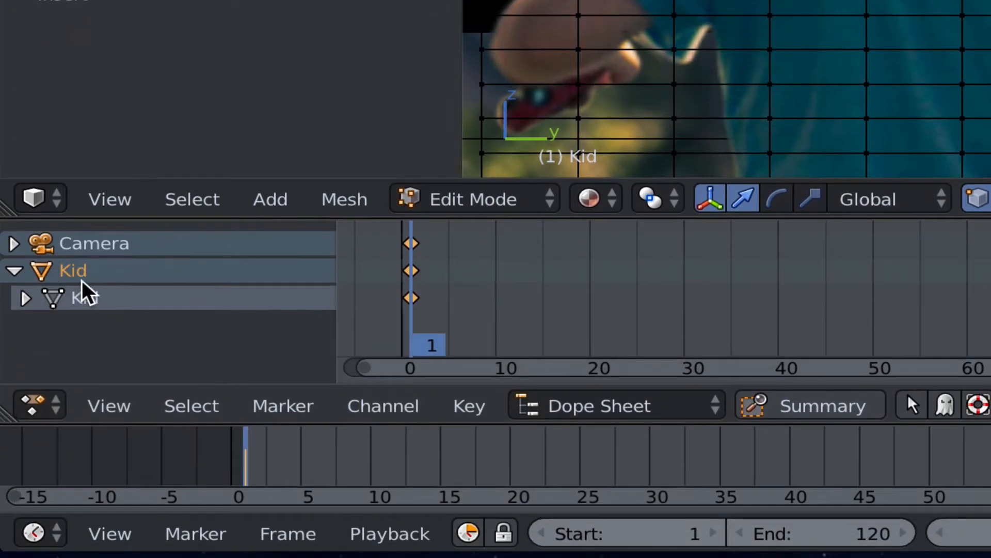
{"action": "left_click", "coordinate": [14, 271]}
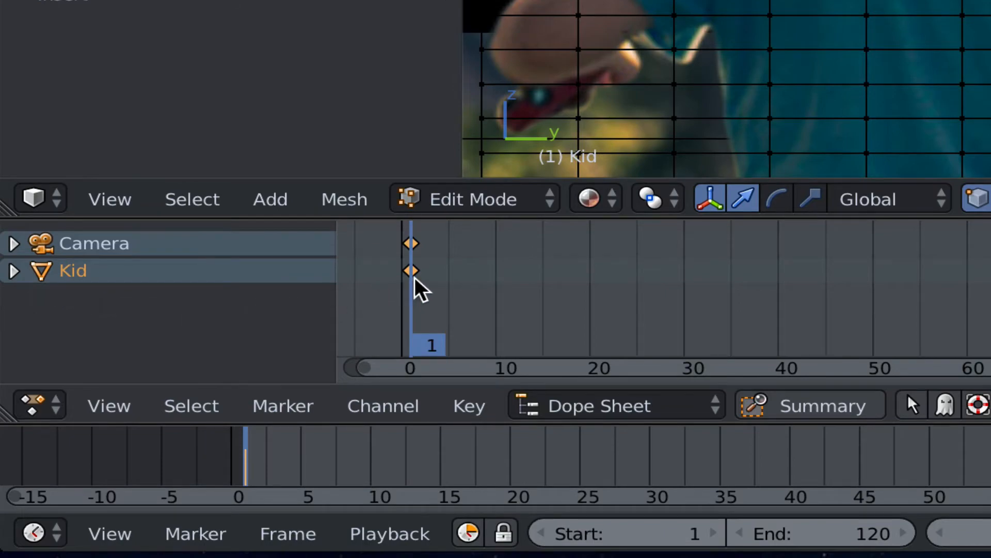
{"action": "key", "text": "alt+super+8"}
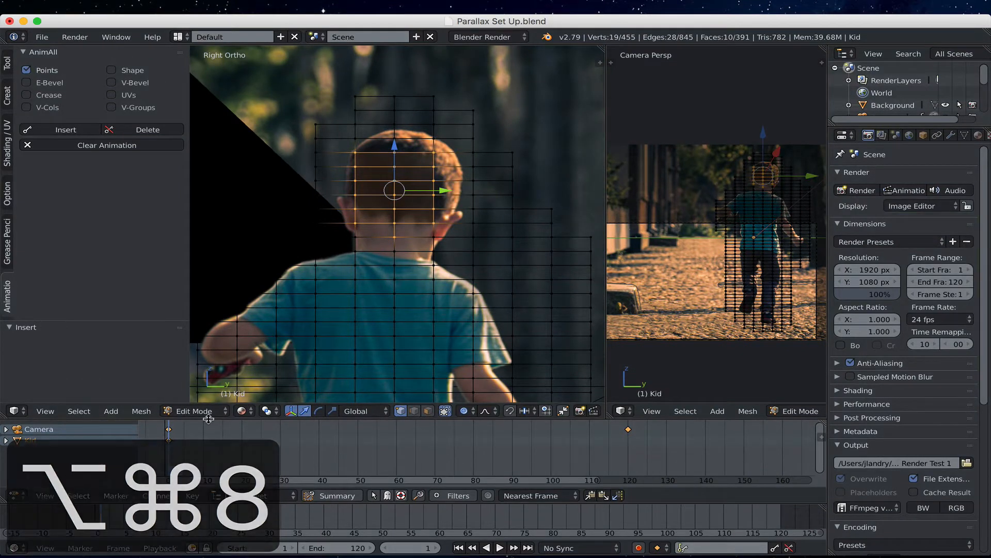
{"action": "mouse_move", "coordinate": [208, 418]}
{"action": "left_mouse_down"}
{"action": "mouse_move", "coordinate": [208, 399]}
{"action": "mouse_move", "coordinate": [209, 416]}
{"action": "left_mouse_up"}
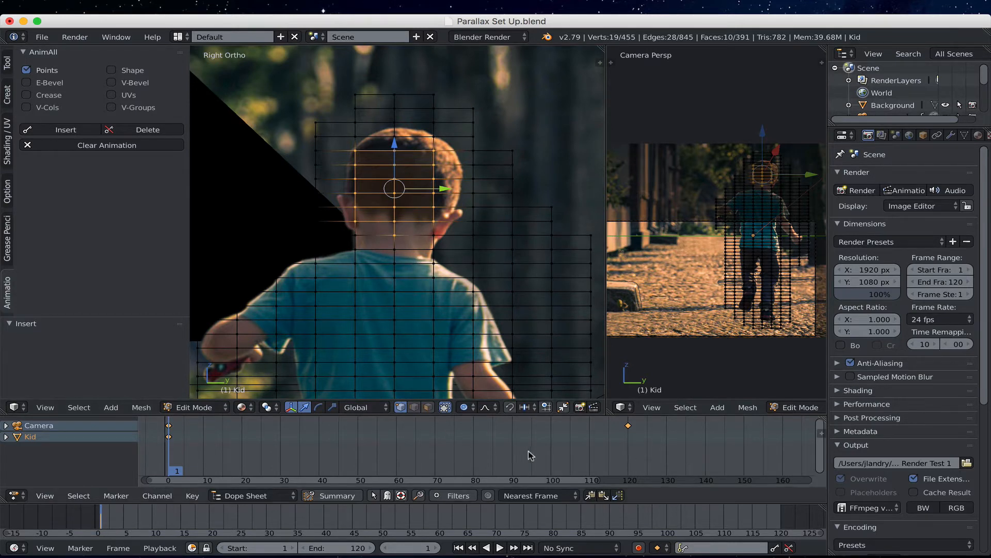
- Set the current frame to 120, matching the camera's second keyframe
{"action": "left_click", "coordinate": [630, 453]}
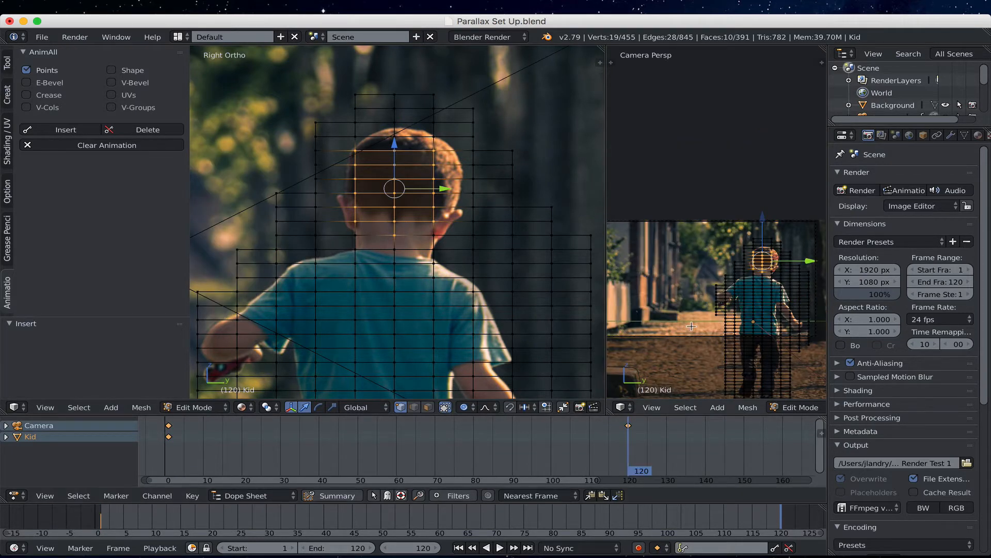
{"action": "scroll", "coordinate": [731, 327], "scroll_direction": "up", "scroll_amount": 5}
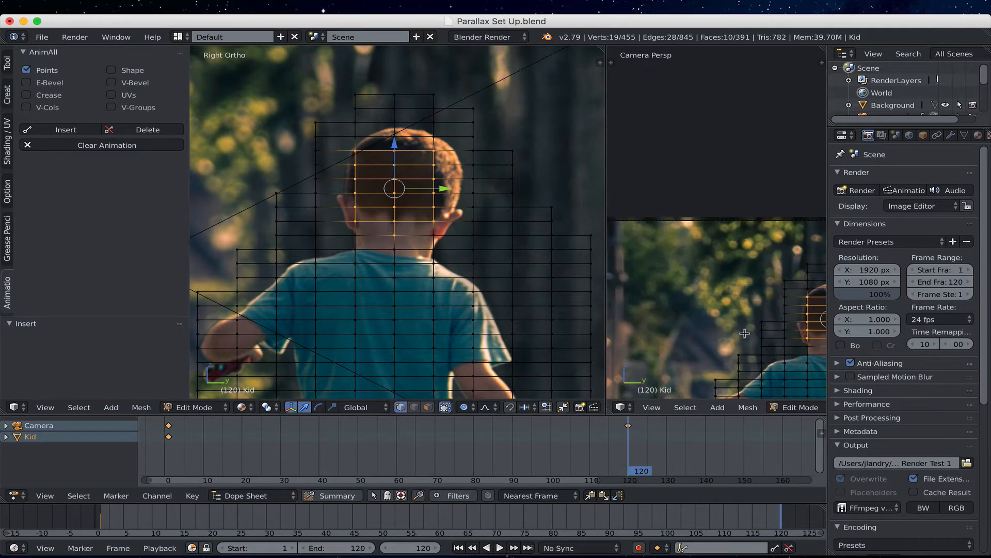
{"action": "scroll", "coordinate": [705, 276], "scroll_direction": "up", "scroll_amount": 2}
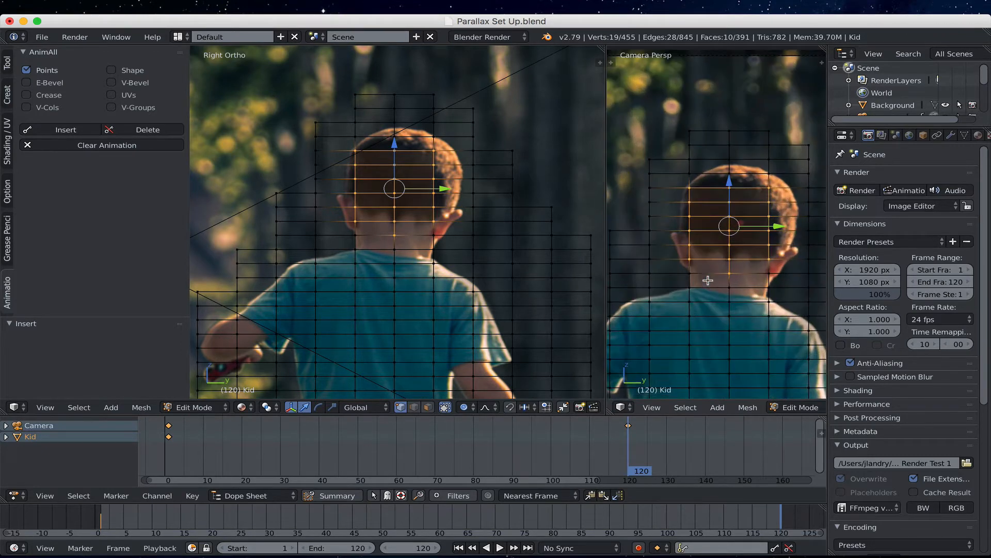
{"action": "scroll", "coordinate": [708, 280], "scroll_direction": "down", "scroll_amount": 2}
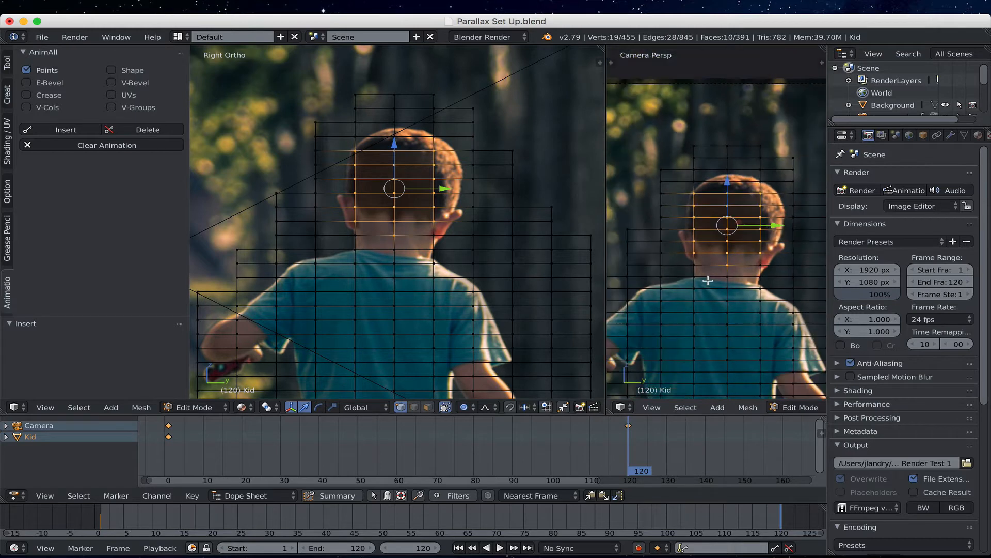
{"action": "middle_click_drag", "start_coordinate": [708, 280], "coordinate": [699, 250], "text": "shift"}
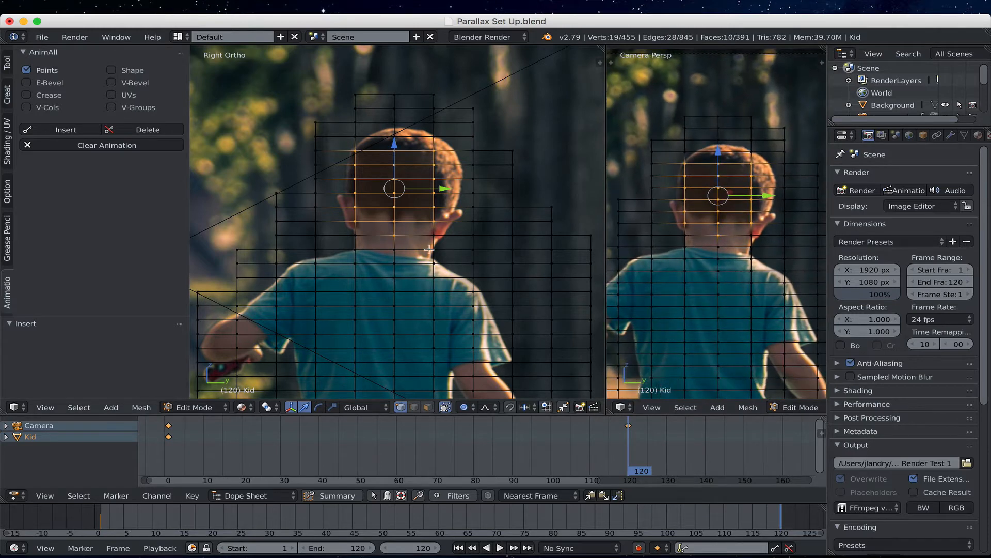
{"action": "scroll", "coordinate": [429, 249], "scroll_direction": "up", "scroll_amount": 1}
{"action": "middle_click_drag", "start_coordinate": [437, 249], "coordinate": [413, 241], "text": "shift"}
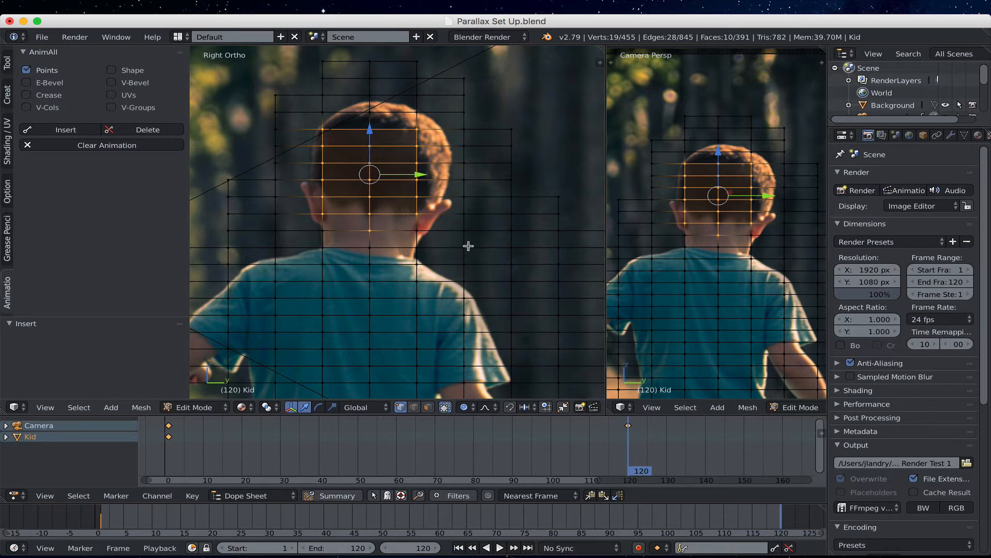
- Try posing the selected head vertices at frame 120 with a 10.5° rotation and a move of 0.009 in Y and -0.004 in Z
{"action": "key", "text": "g"}
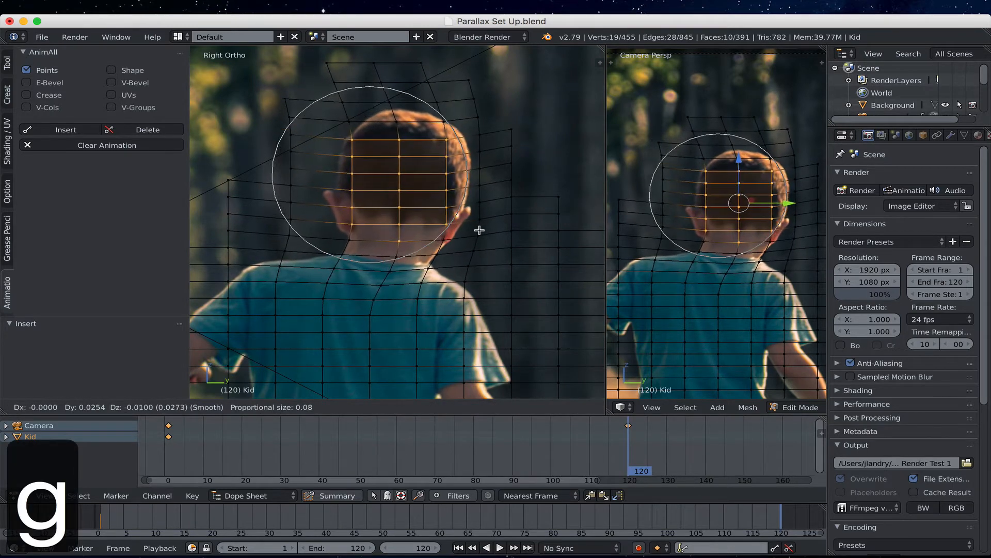
{"action": "key", "text": "Escape"}
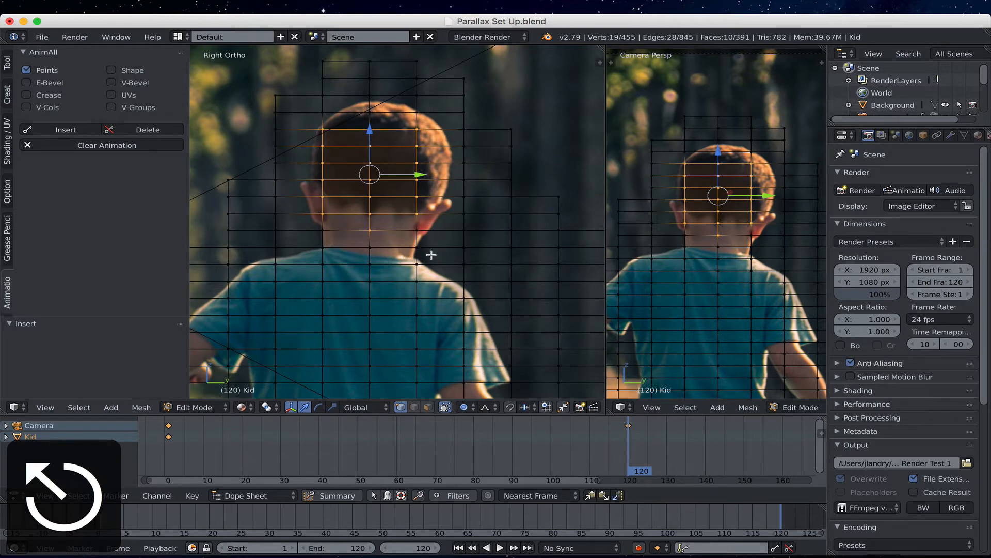
{"action": "key", "text": "r"}
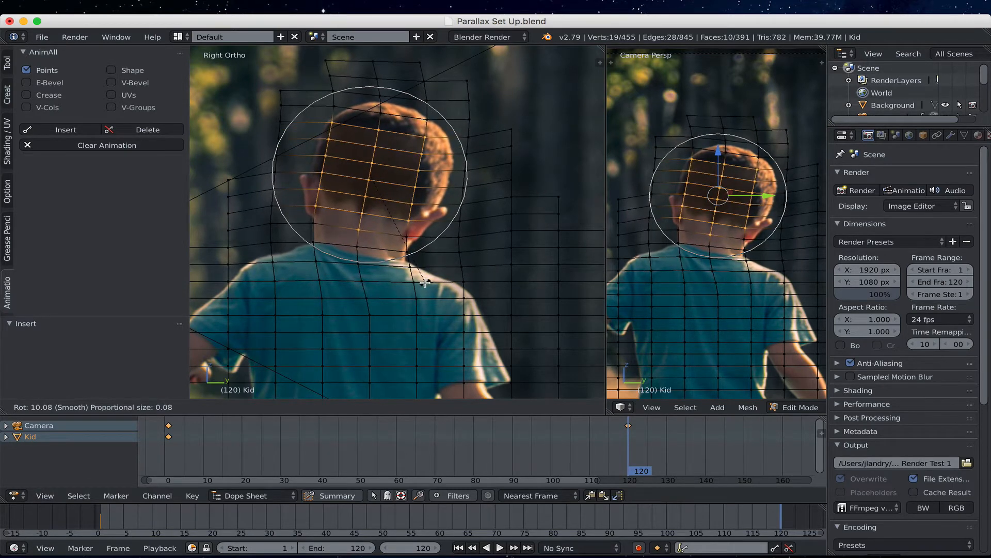
{"action": "left_click", "coordinate": [425, 283]}
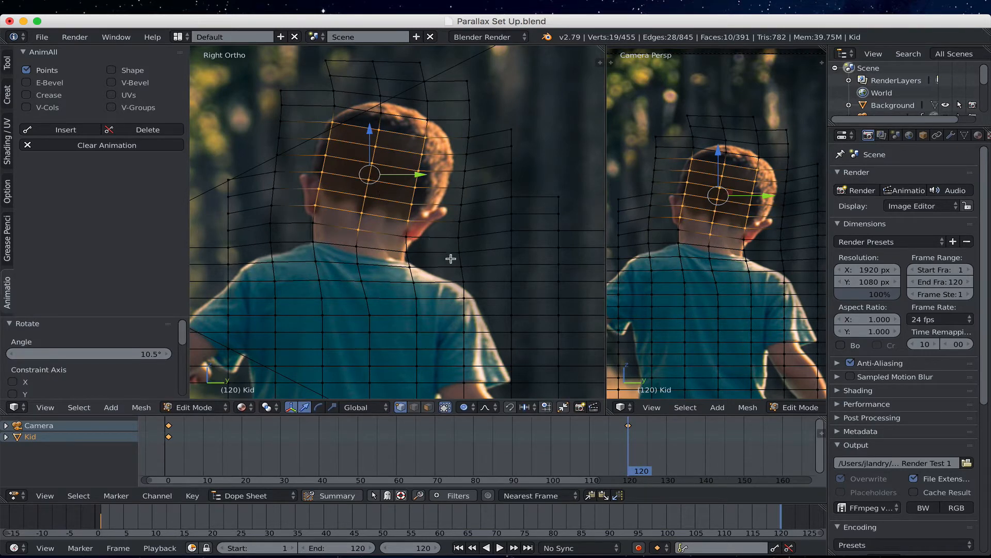
{"action": "key", "text": "g"}
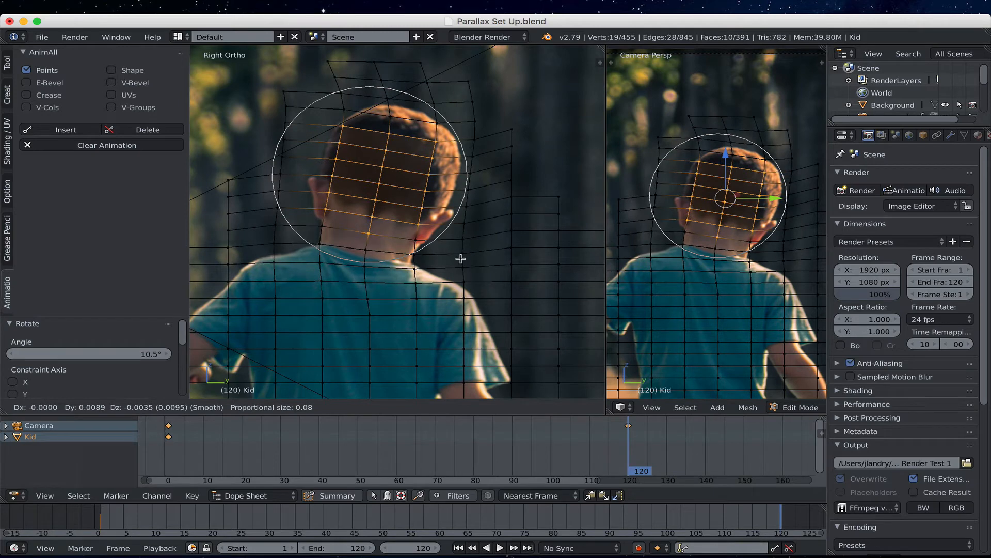
{"action": "left_click", "coordinate": [460, 259]}
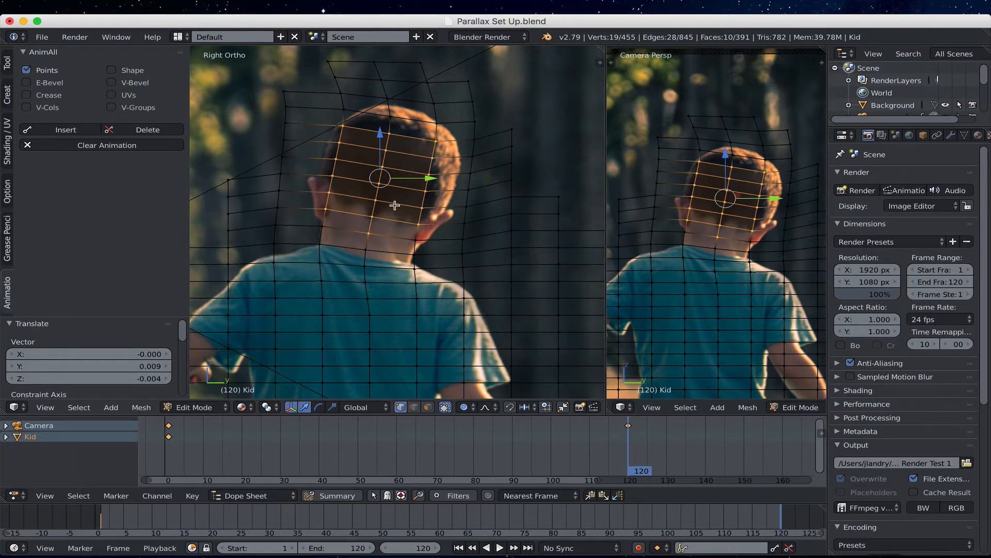
{"action": "key", "text": "ctrl+z"}
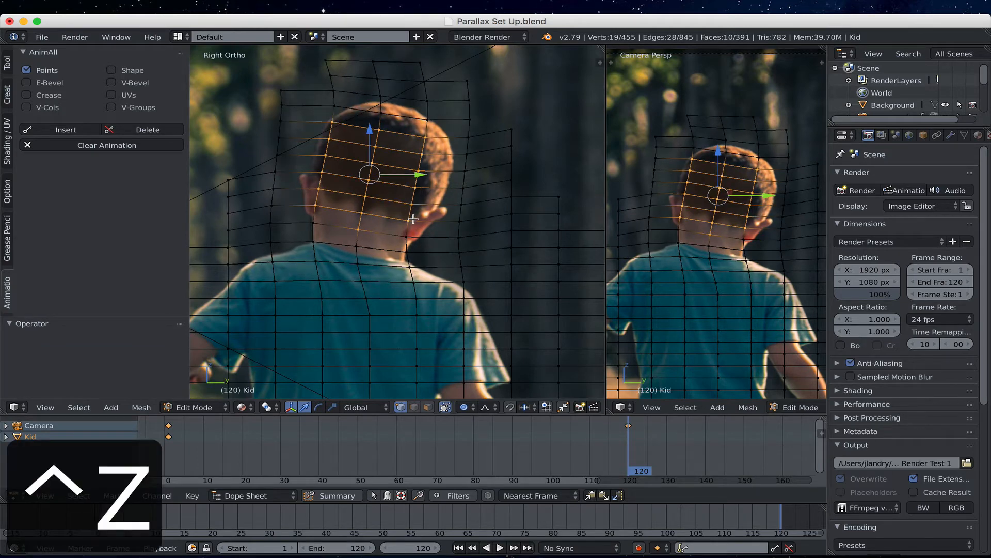
{"action": "key", "text": "ctrl+z"}
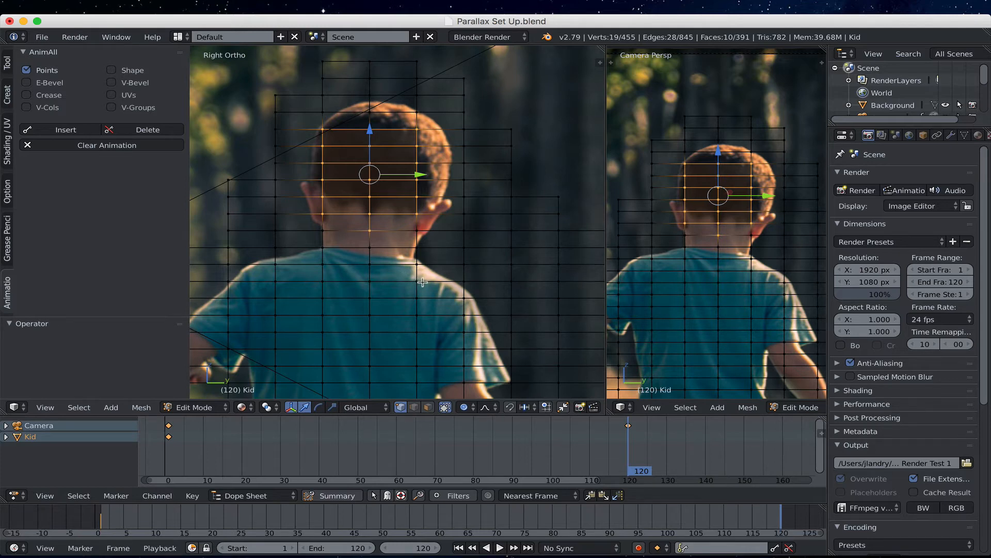
- Rotate the selected head vertices 13.1°, move them 0.012 in Y and -0.005 in Z, and insert an AnimAll keyframe at frame 120
{"action": "key", "text": "r"}
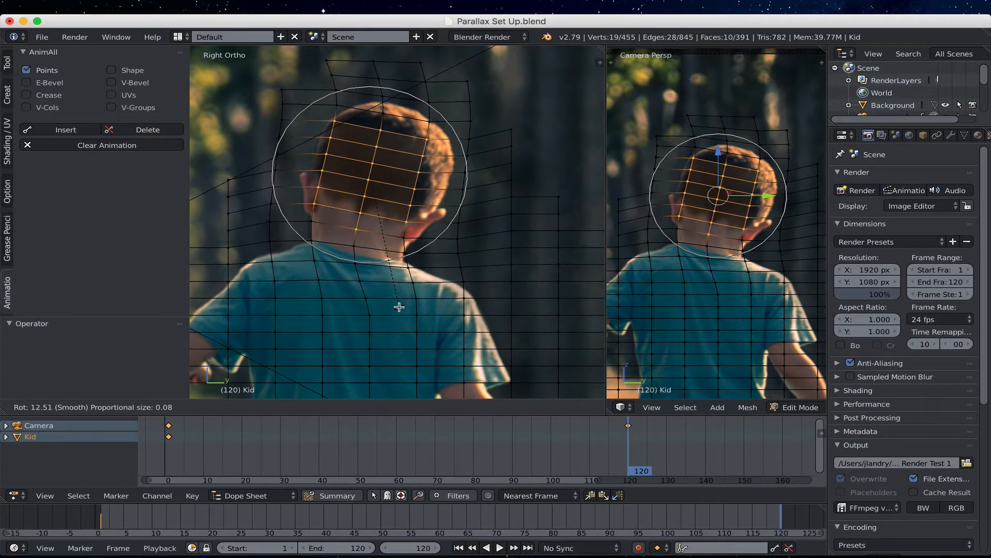
{"action": "left_click", "coordinate": [397, 307]}
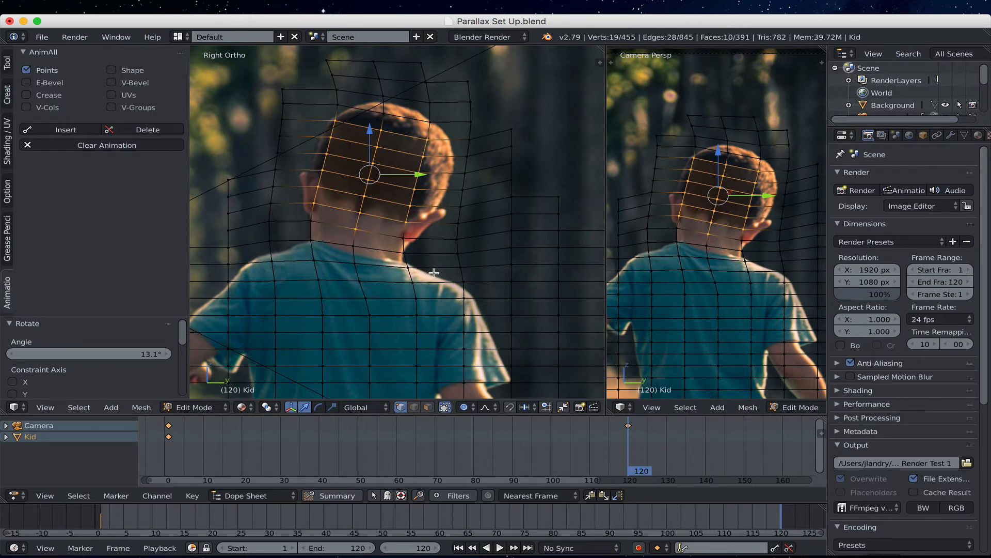
{"action": "key", "text": "g"}
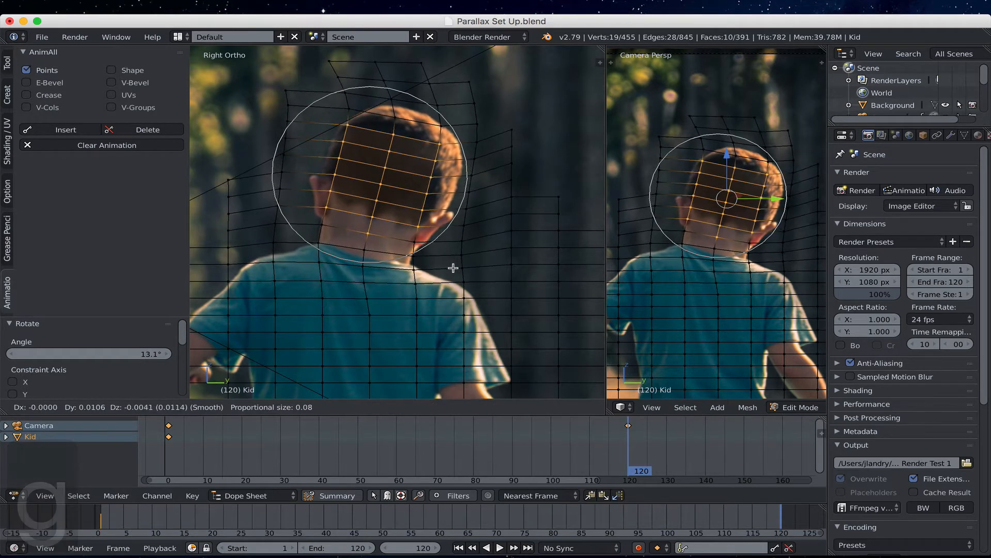
{"action": "left_click", "coordinate": [453, 268]}
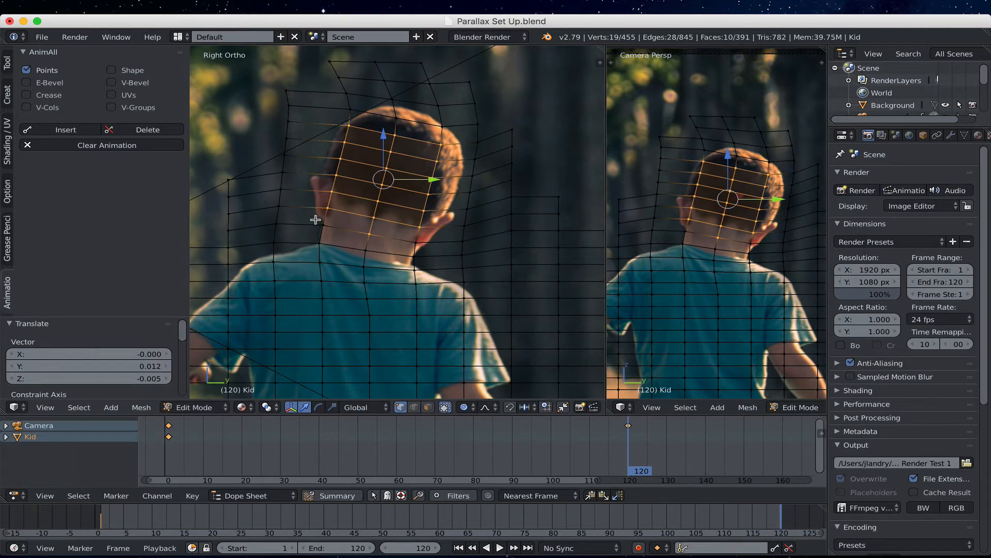
{"action": "left_click", "coordinate": [69, 129]}
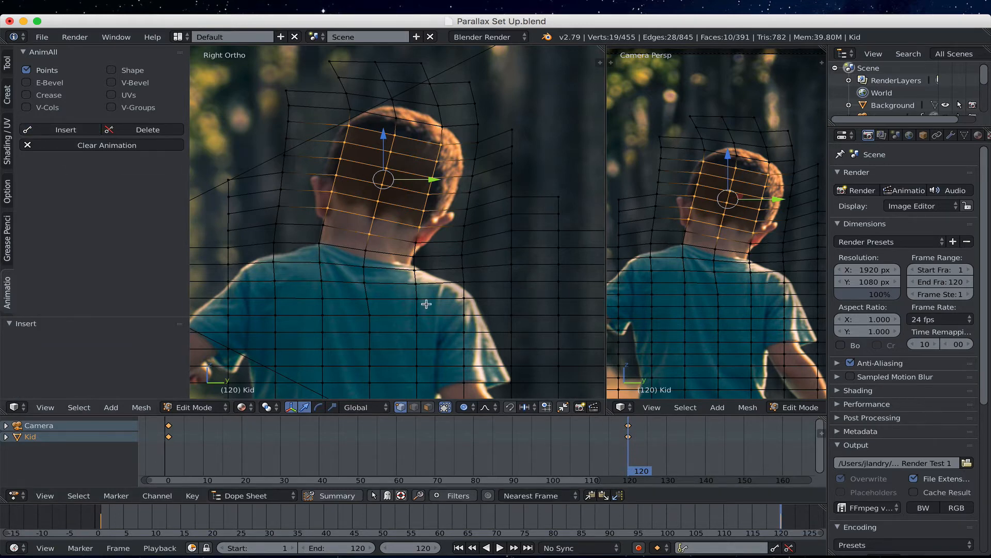
- Return to Object Mode at frame 1, widen the camera view, and play back the head animation through the camera
{"action": "key", "text": "Tab"}
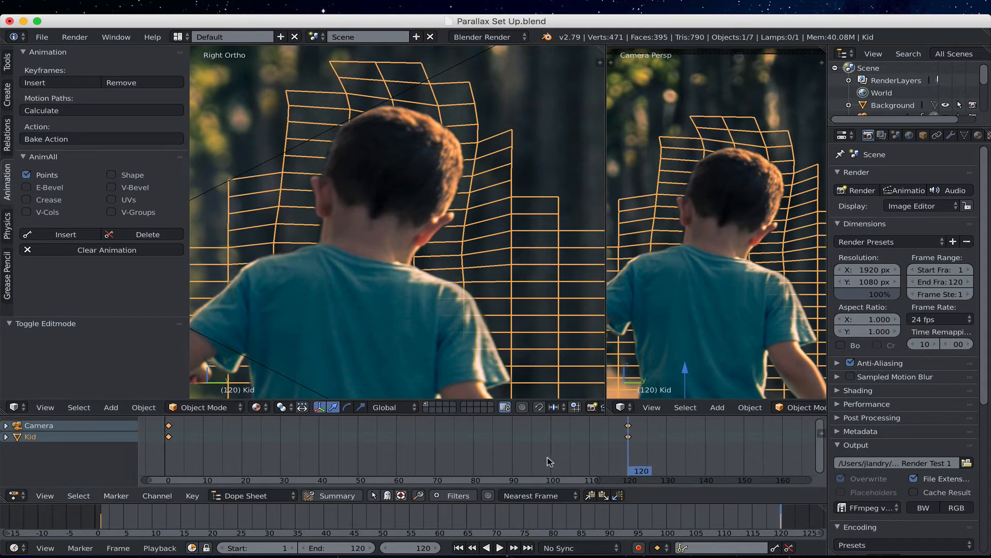
{"action": "left_click", "coordinate": [458, 547]}
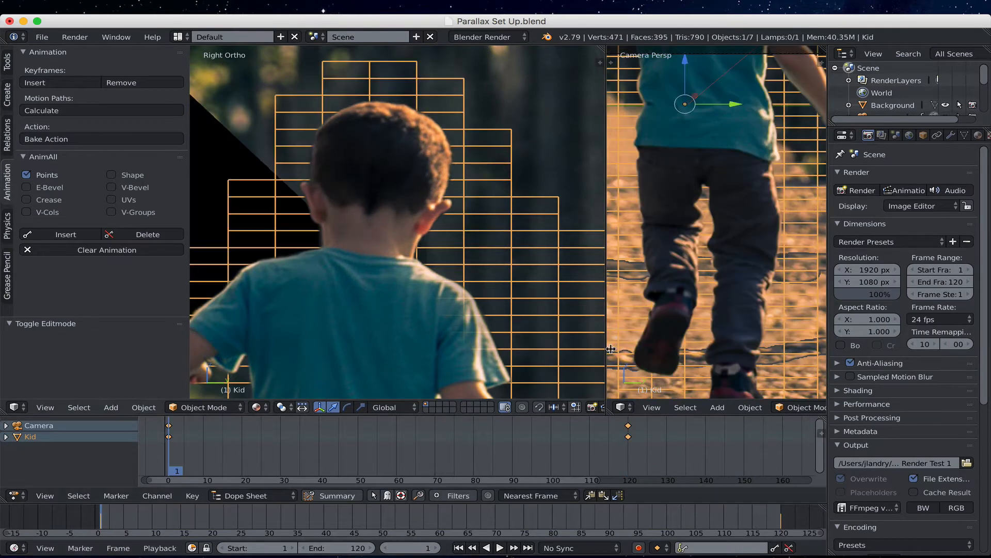
{"action": "scroll", "coordinate": [669, 307], "scroll_direction": "down", "scroll_amount": 1}
{"action": "left_click_drag", "start_coordinate": [604, 285], "coordinate": [391, 285]}
{"action": "scroll", "coordinate": [550, 274], "scroll_direction": "down", "scroll_amount": 2}
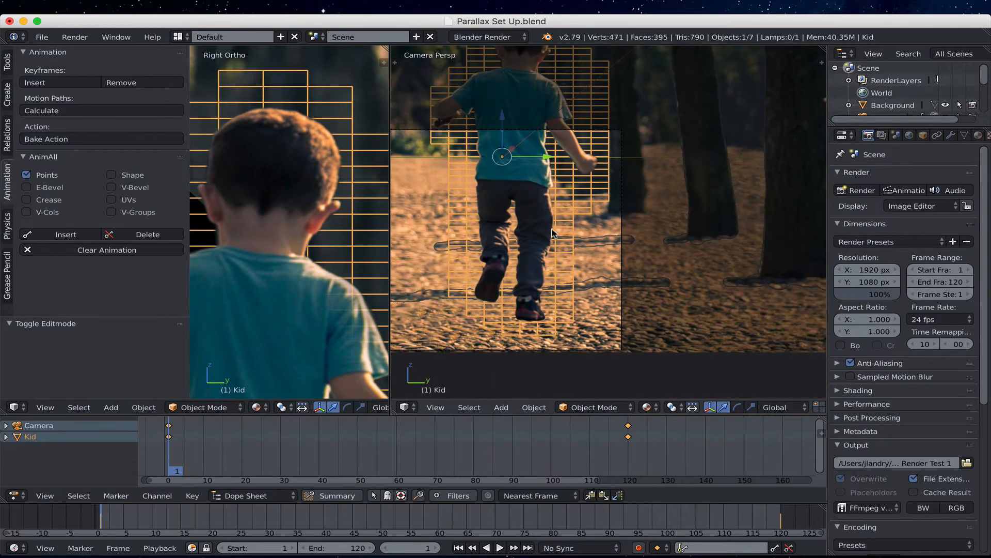
{"action": "middle_click_drag", "start_coordinate": [552, 231], "coordinate": [644, 274], "text": "shift"}
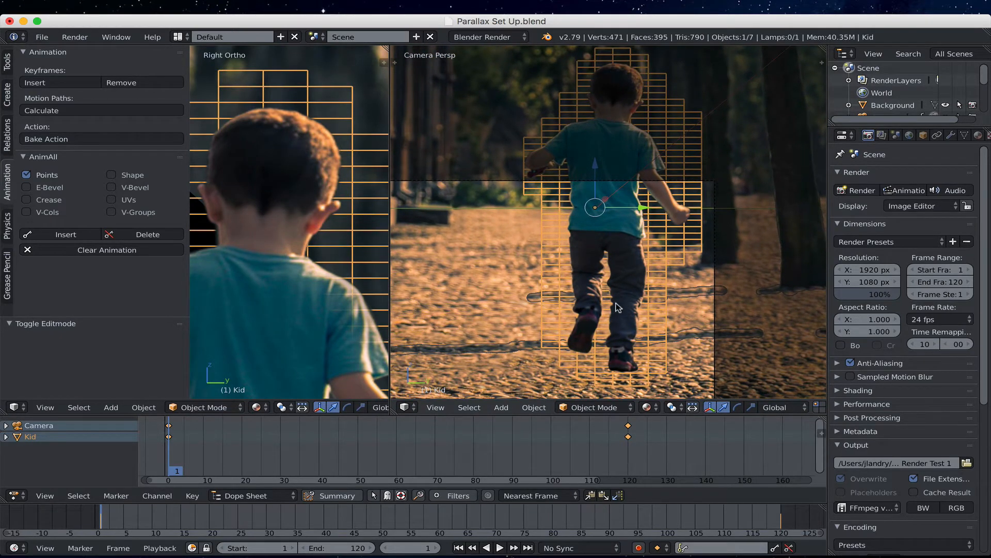
{"action": "scroll", "coordinate": [556, 308], "scroll_direction": "down", "scroll_amount": 1}
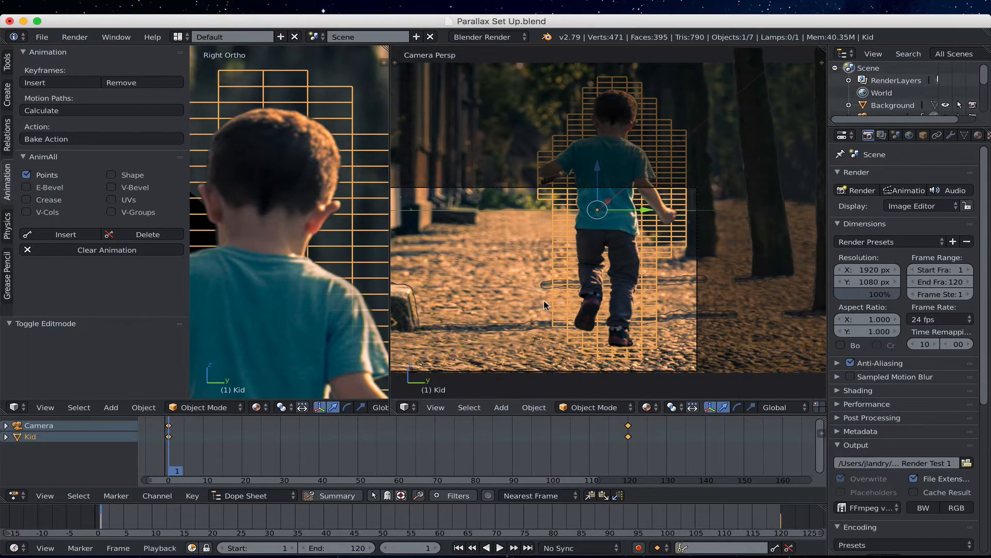
{"action": "middle_click_drag", "start_coordinate": [542, 286], "coordinate": [606, 285], "text": "shift"}
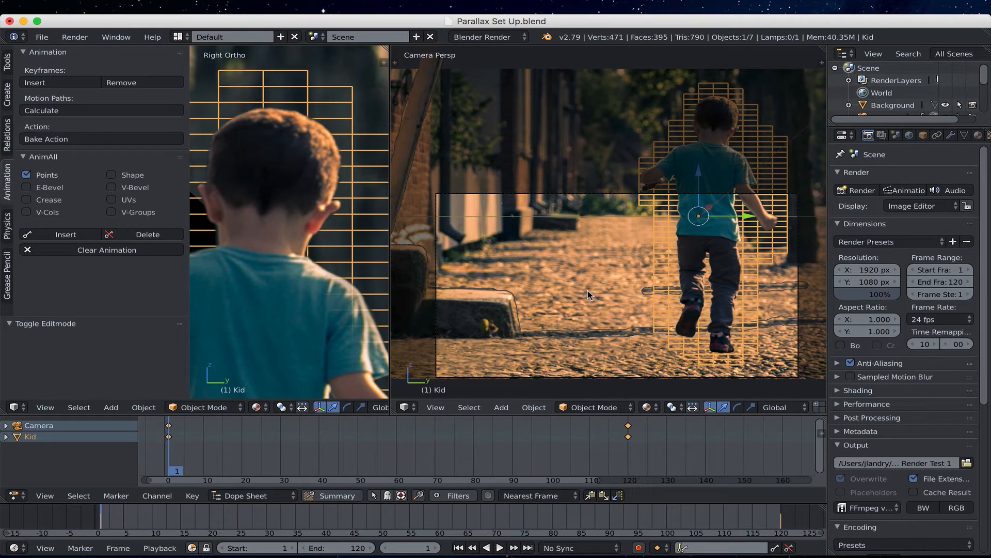
{"action": "key", "text": "alt+a"}
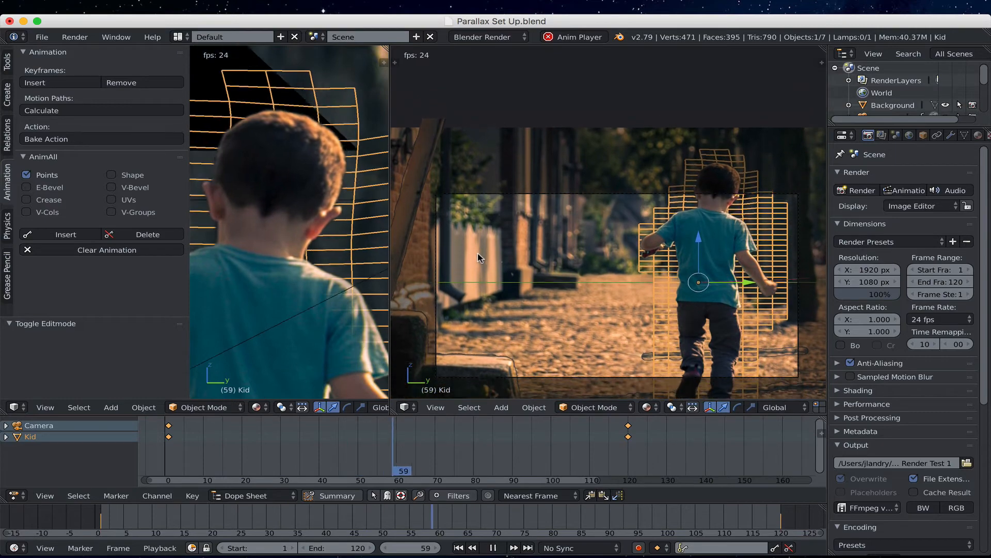
{"action": "key", "text": "Escape"}
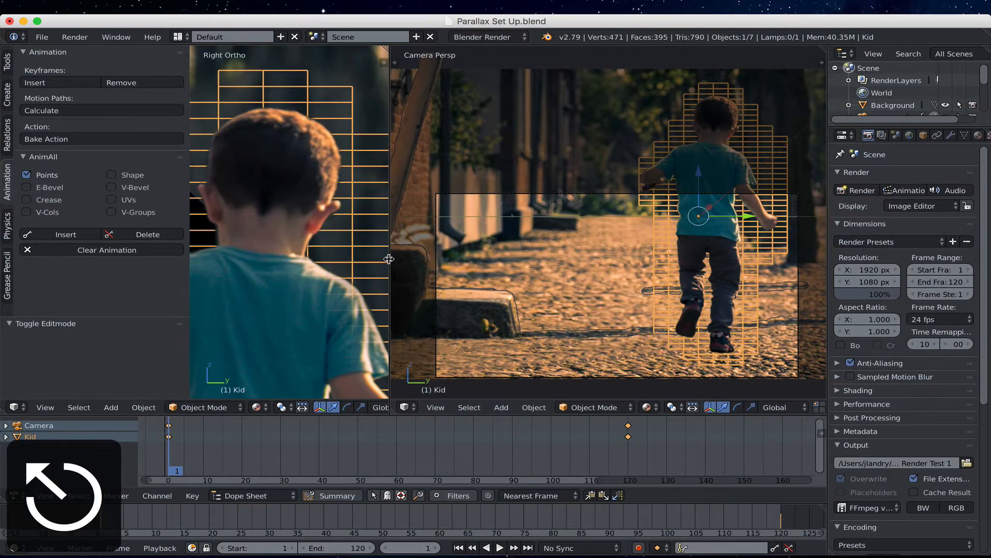
- Move the current frame to 114 and delete the Kid channel's keyframe at frame 120
{"action": "left_click_drag", "start_coordinate": [388, 259], "coordinate": [509, 260]}
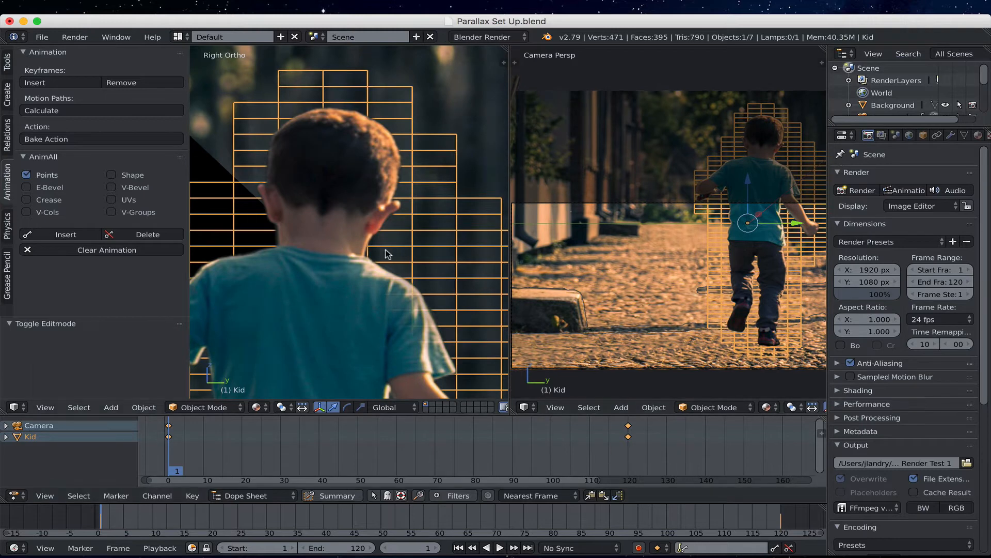
{"action": "middle_click_drag", "start_coordinate": [358, 240], "coordinate": [395, 286], "text": "shift"}
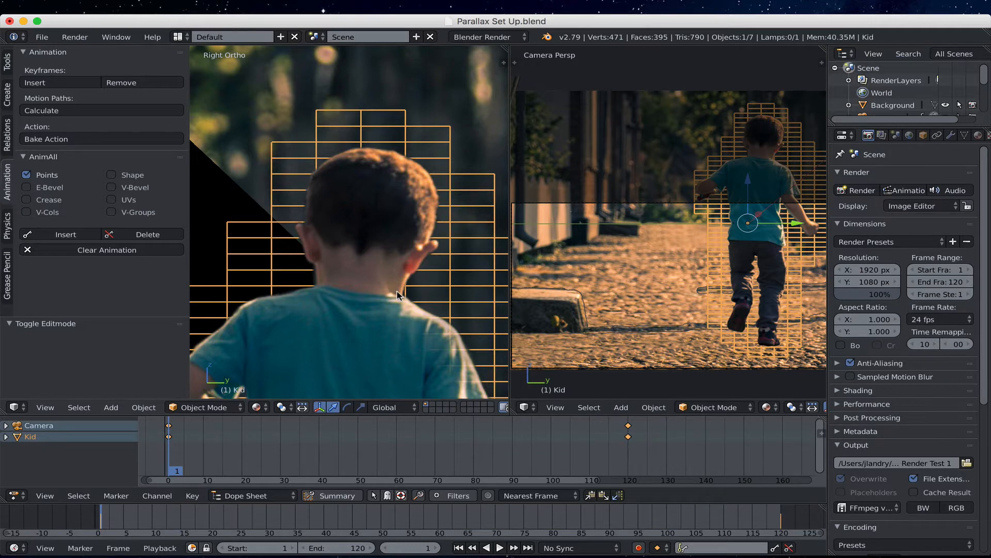
{"action": "left_click", "coordinate": [628, 452]}
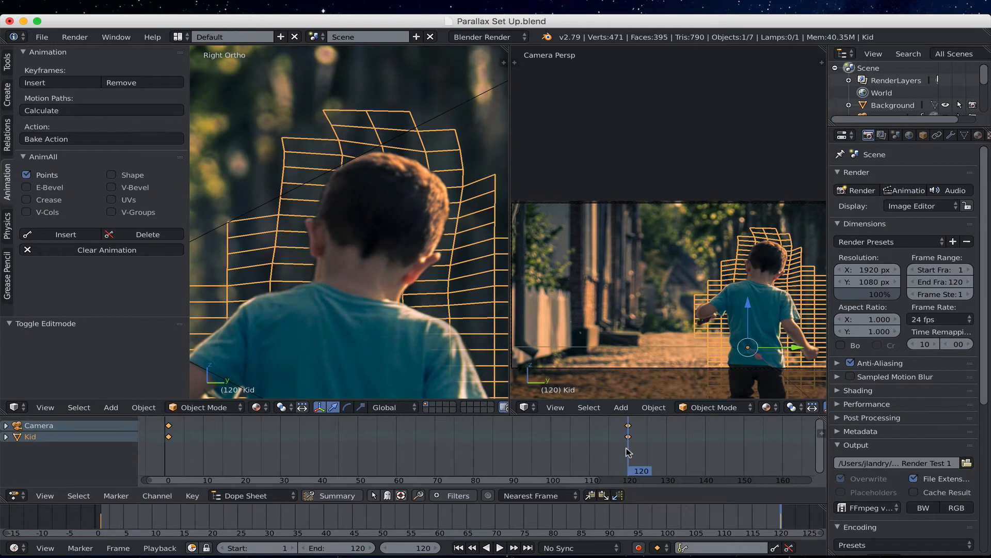
{"action": "left_click_drag", "start_coordinate": [627, 452], "coordinate": [605, 454]}
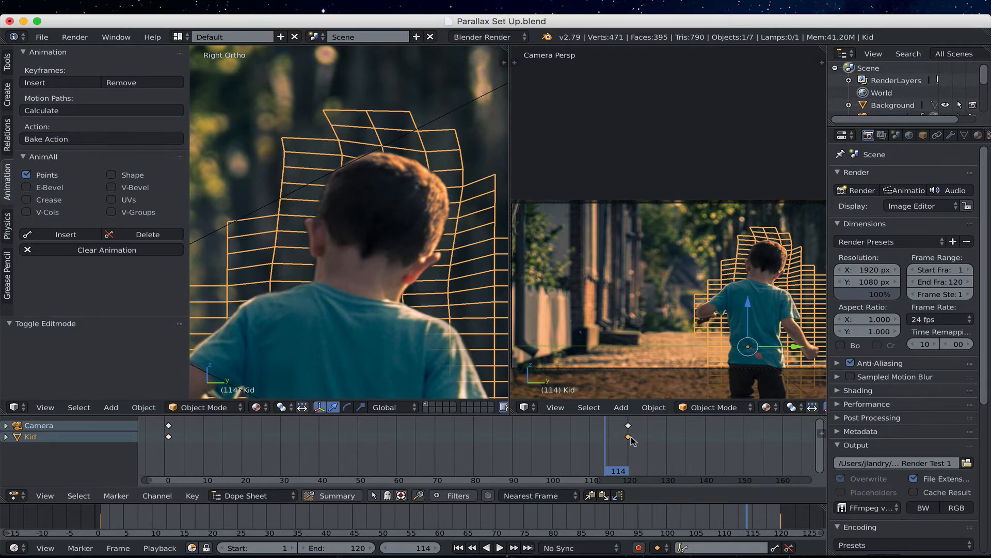
{"action": "key", "text": "a"}
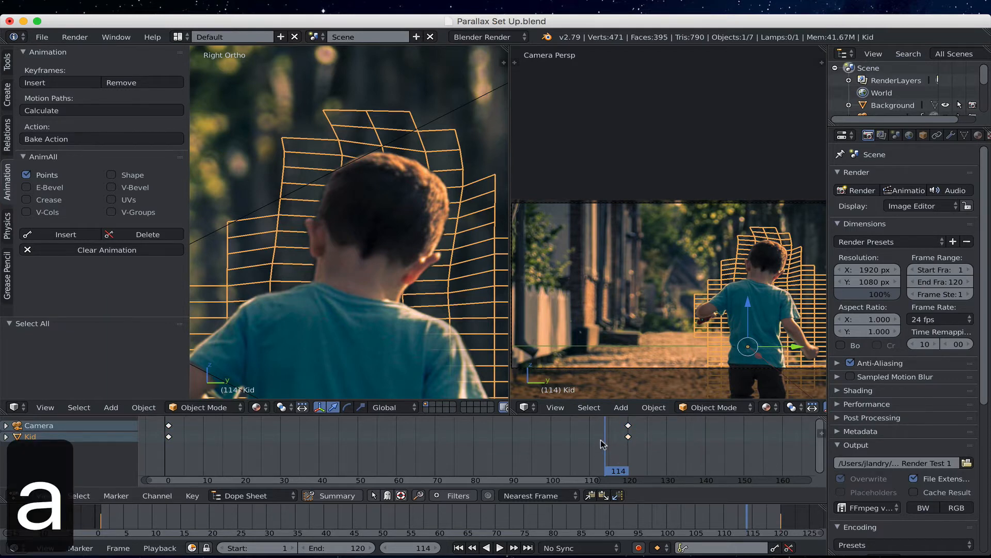
{"action": "key", "text": "a"}
{"action": "key", "text": "a"}
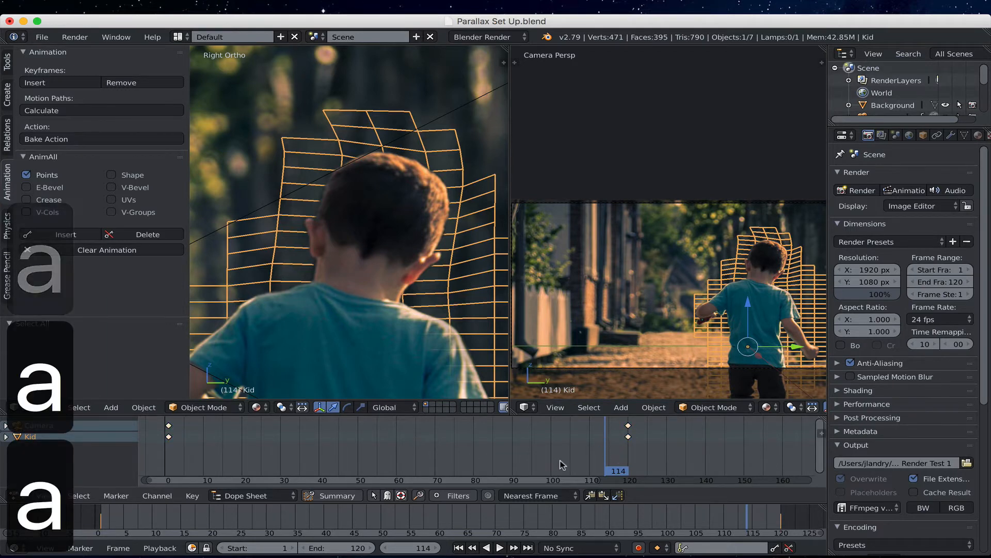
{"action": "right_click", "coordinate": [628, 438]}
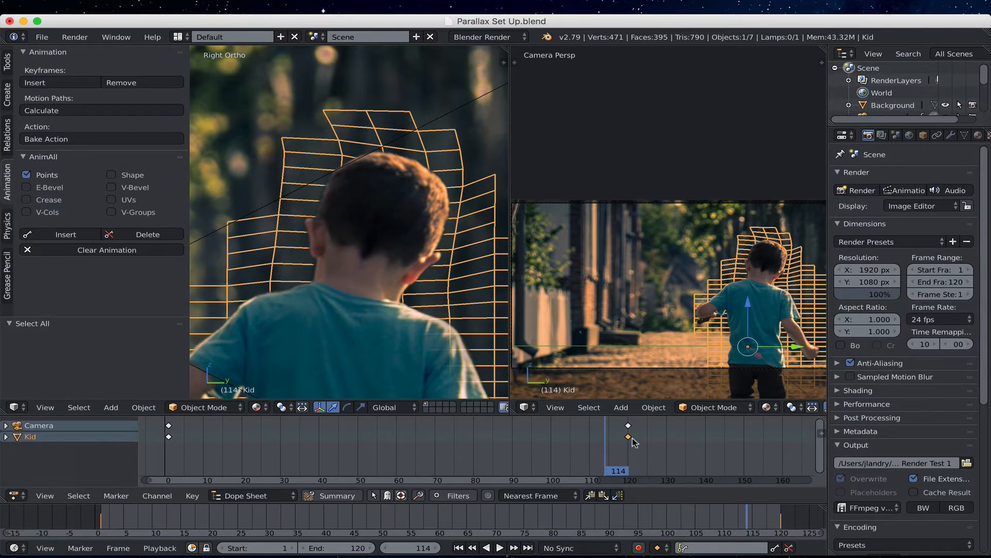
{"action": "key", "text": "x"}
{"action": "left_click", "coordinate": [634, 440]}
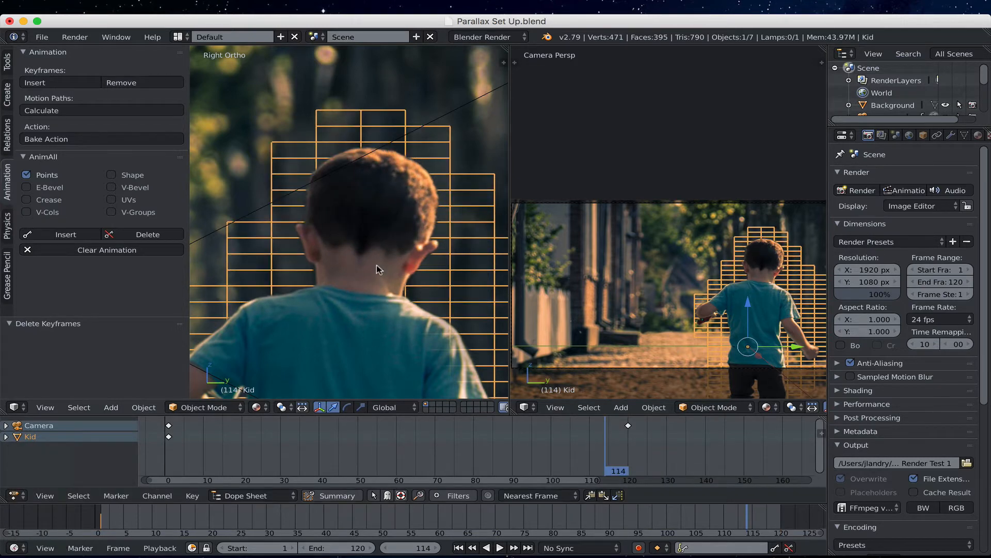
- Set the current frame back to 120, widen the Right Ortho view, and enter Edit Mode on the Kid mesh
{"action": "left_click_drag", "start_coordinate": [609, 451], "coordinate": [630, 462]}
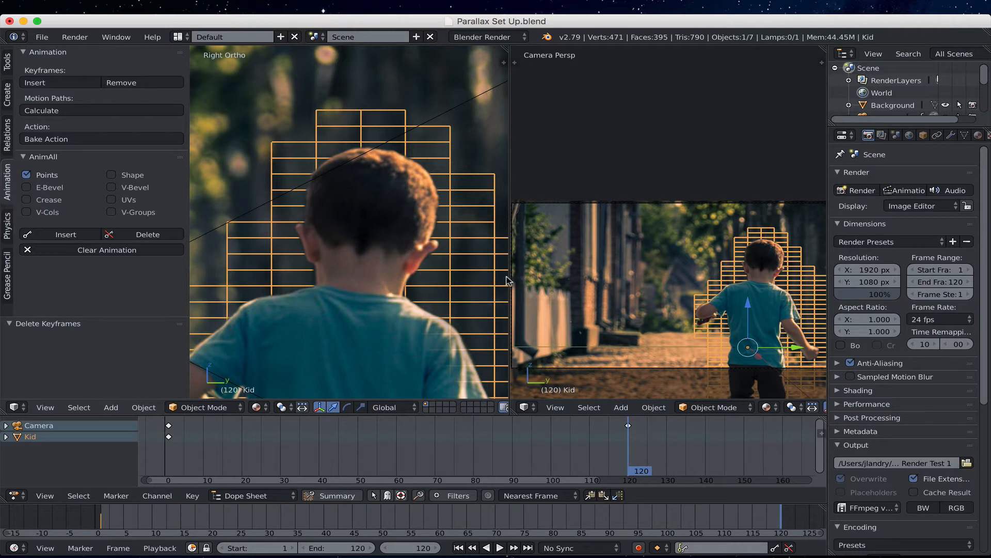
{"action": "left_click_drag", "start_coordinate": [512, 279], "coordinate": [553, 279]}
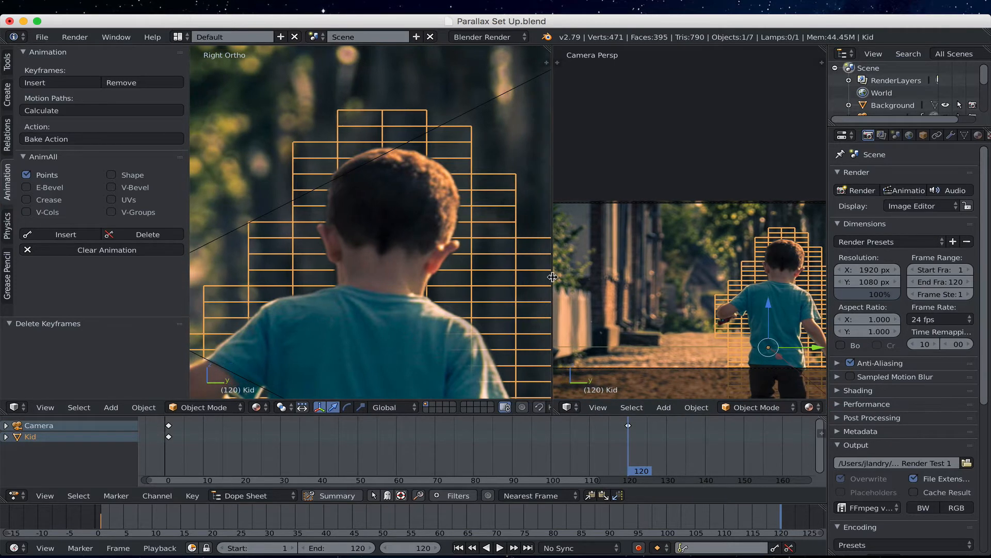
{"action": "scroll", "coordinate": [719, 298], "scroll_direction": "up", "scroll_amount": 4}
{"action": "middle_click_drag", "start_coordinate": [724, 294], "coordinate": [592, 238], "text": "shift"}
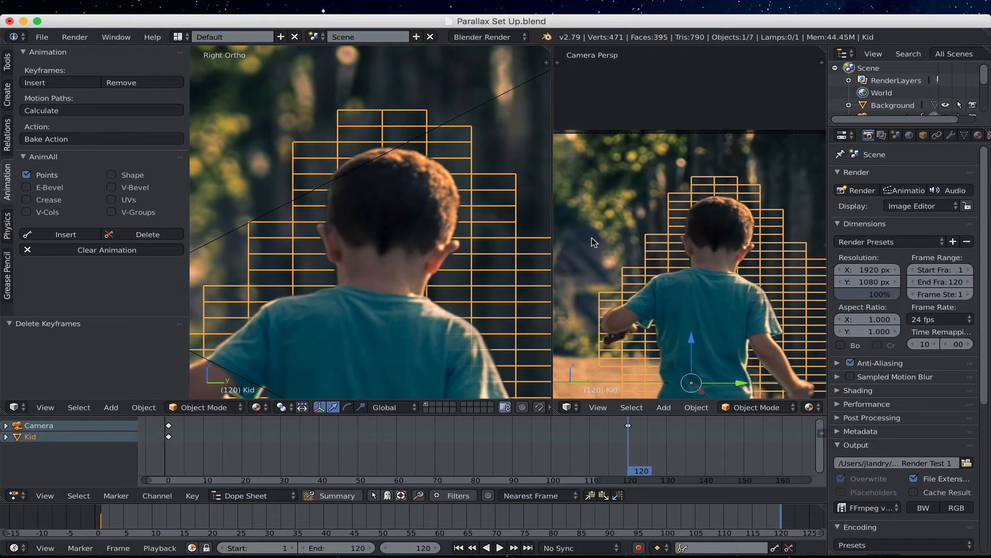
{"action": "middle_click_drag", "start_coordinate": [662, 251], "coordinate": [644, 246], "text": "shift"}
{"action": "scroll", "coordinate": [645, 252], "scroll_direction": "up", "scroll_amount": 2}
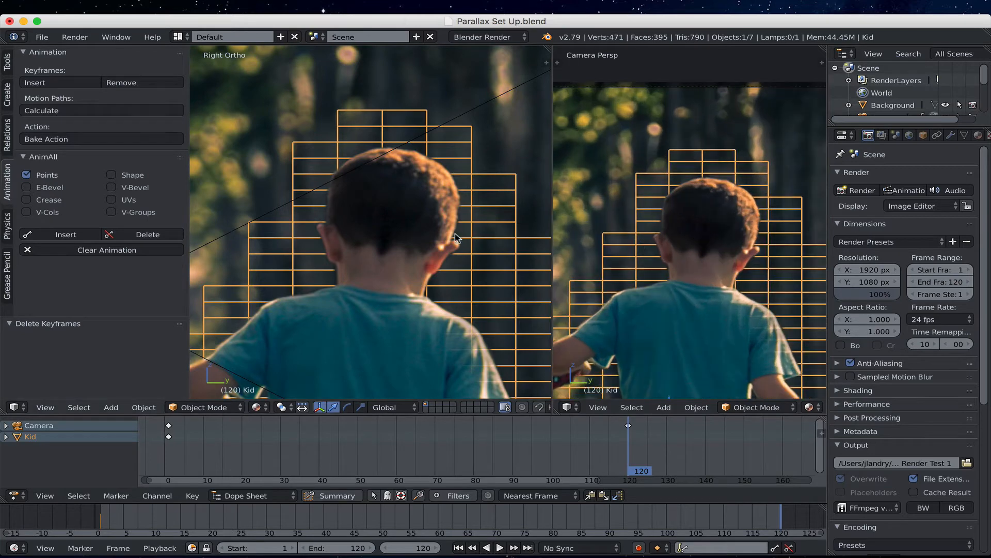
{"action": "key", "text": "Tab"}
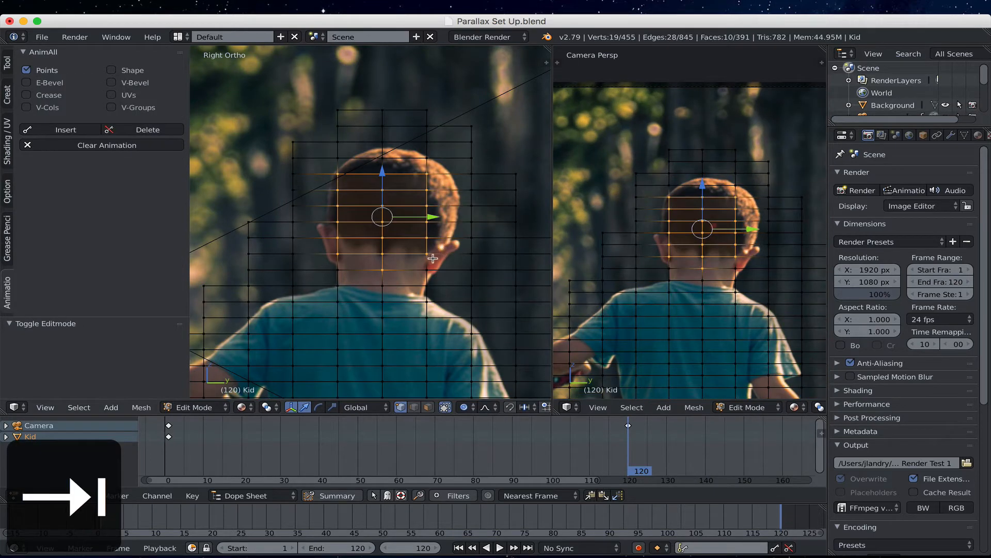
{"action": "scroll", "coordinate": [433, 258], "scroll_direction": "up", "scroll_amount": 1}
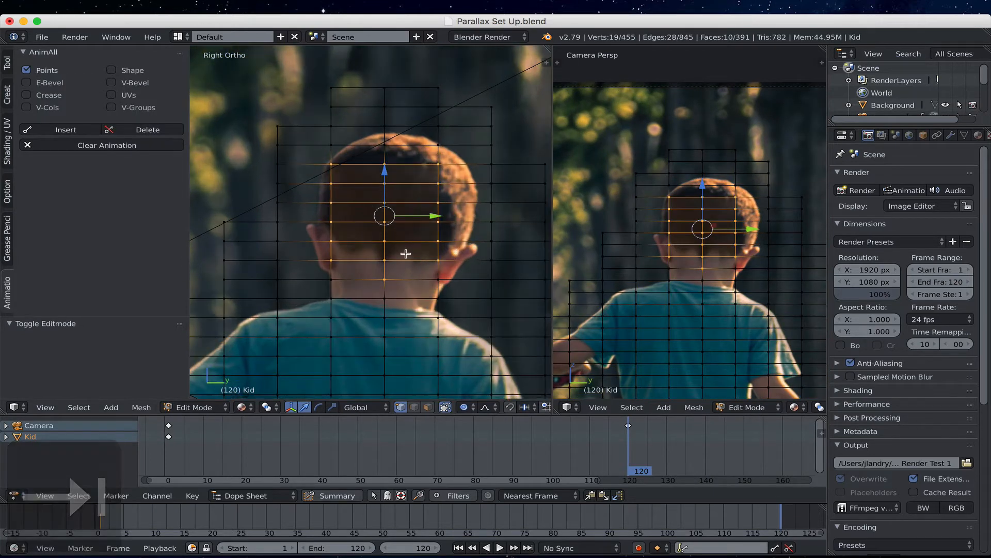
{"action": "middle_click_drag", "start_coordinate": [432, 269], "coordinate": [422, 260], "text": "shift"}
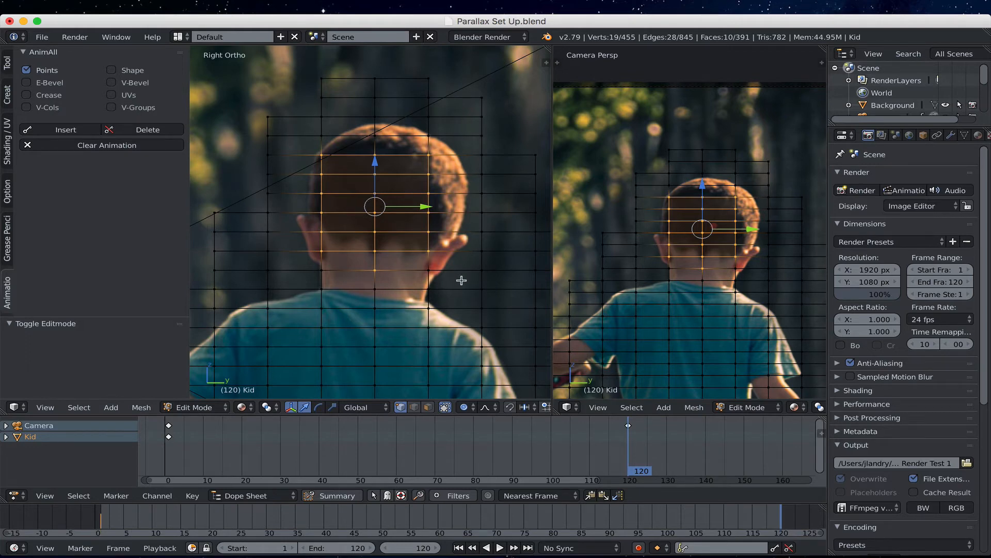
{"action": "scroll", "coordinate": [461, 280], "scroll_direction": "down", "scroll_amount": 1}
{"action": "middle_click_drag", "start_coordinate": [458, 278], "coordinate": [418, 266], "text": "shift"}
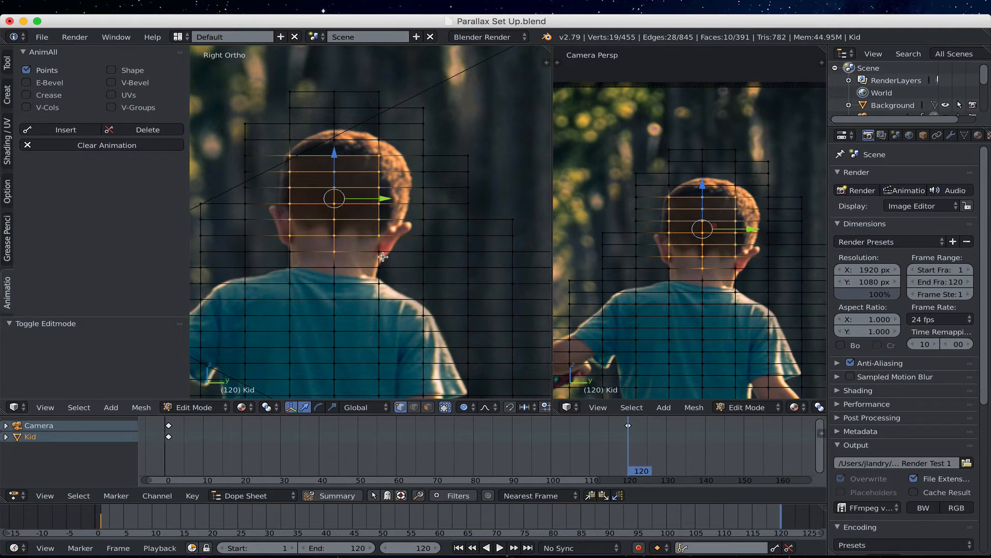
{"action": "key", "text": "r"}
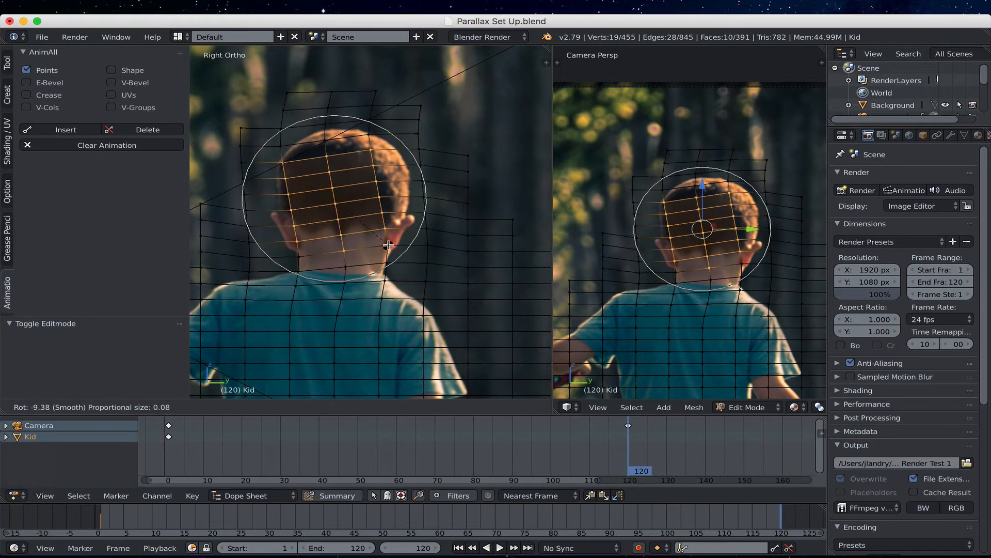
{"action": "key", "text": "Escape"}
{"action": "key", "text": "s"}
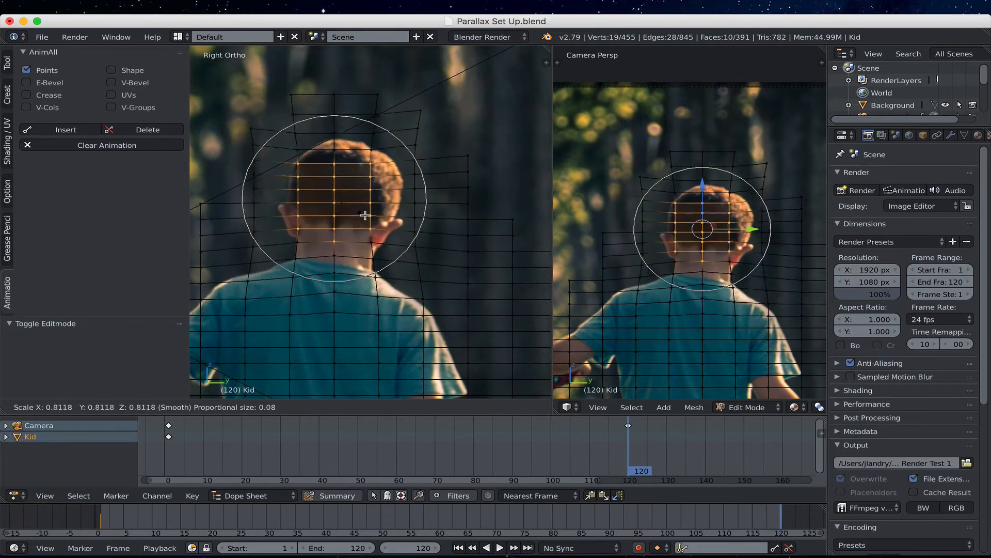
{"action": "key", "text": "Escape"}
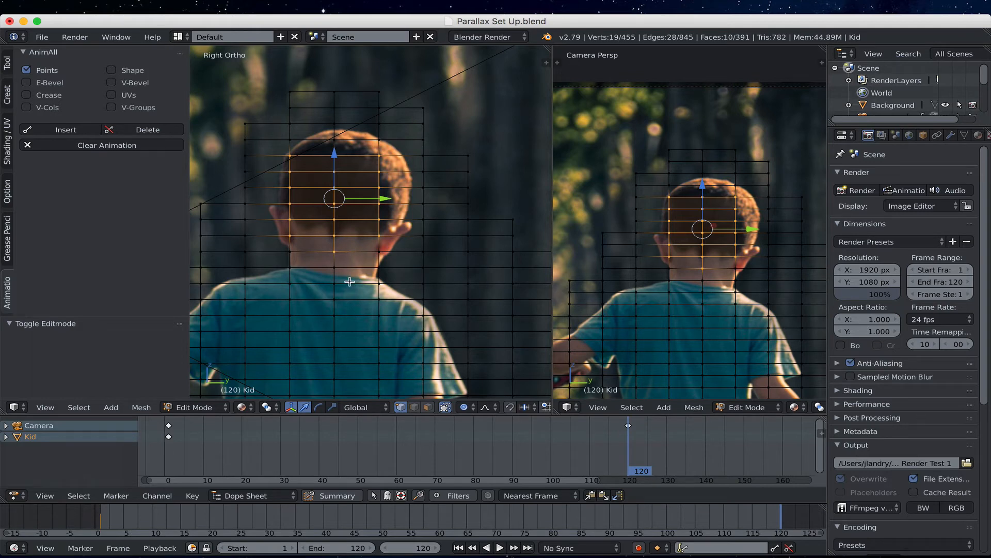
- Set the pivot point for the Kid mesh edit to 3D Cursor
{"action": "left_click", "coordinate": [268, 407]}
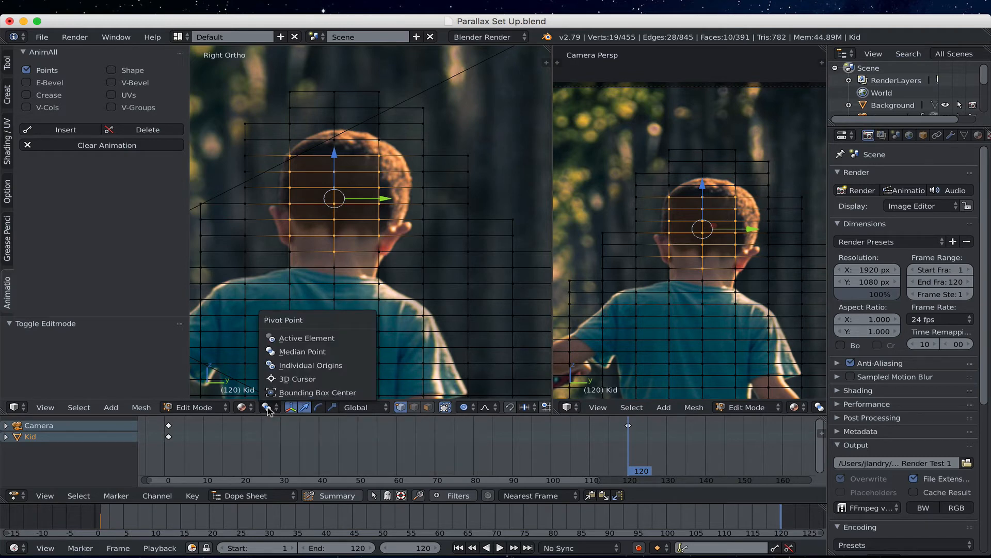
{"action": "left_click", "coordinate": [330, 352]}
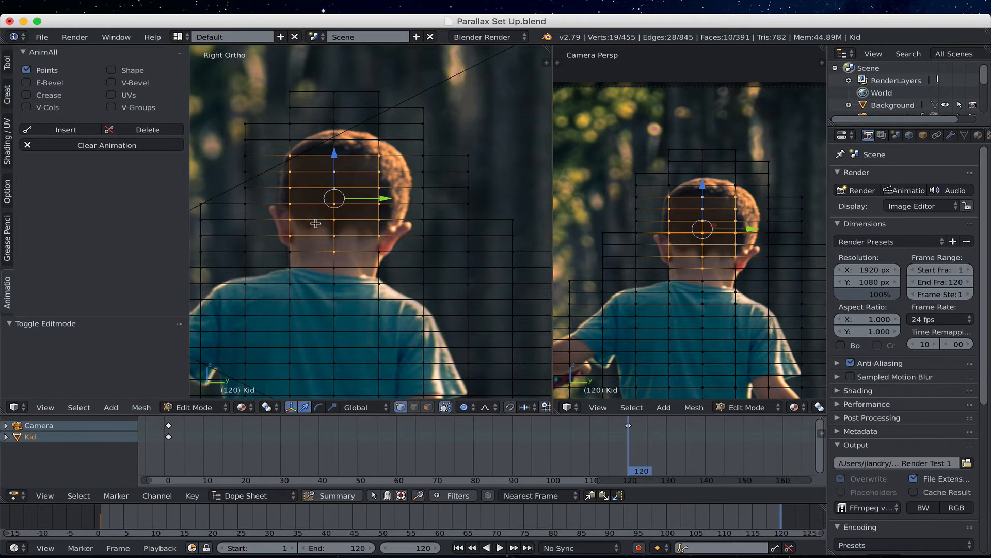
{"action": "left_click", "coordinate": [267, 407]}
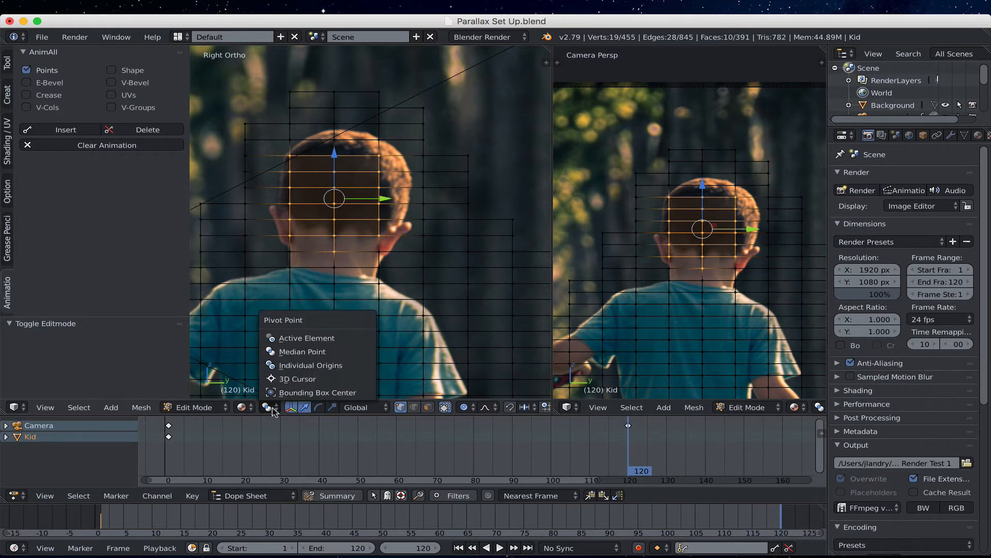
{"action": "left_click", "coordinate": [303, 380]}
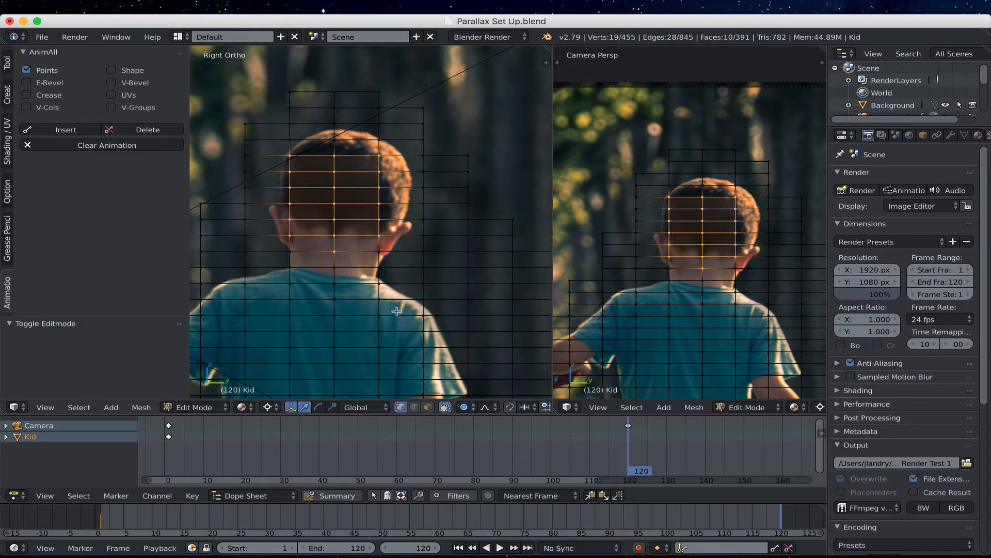
- Place the 3D cursor at several spots beside the head and try rotating the selected head vertices about it
{"action": "left_click", "coordinate": [475, 226]}
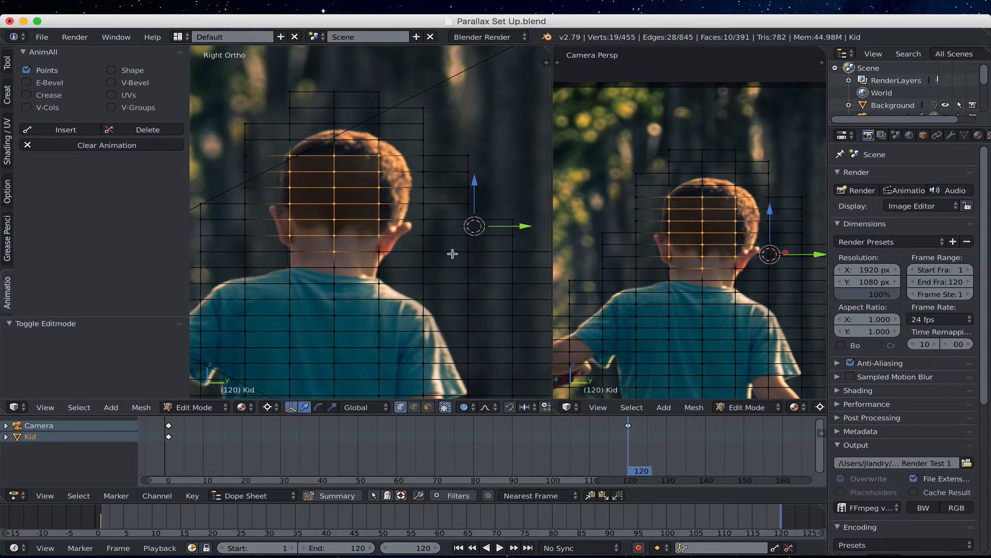
{"action": "left_click", "coordinate": [454, 157]}
{"action": "left_click", "coordinate": [461, 217]}
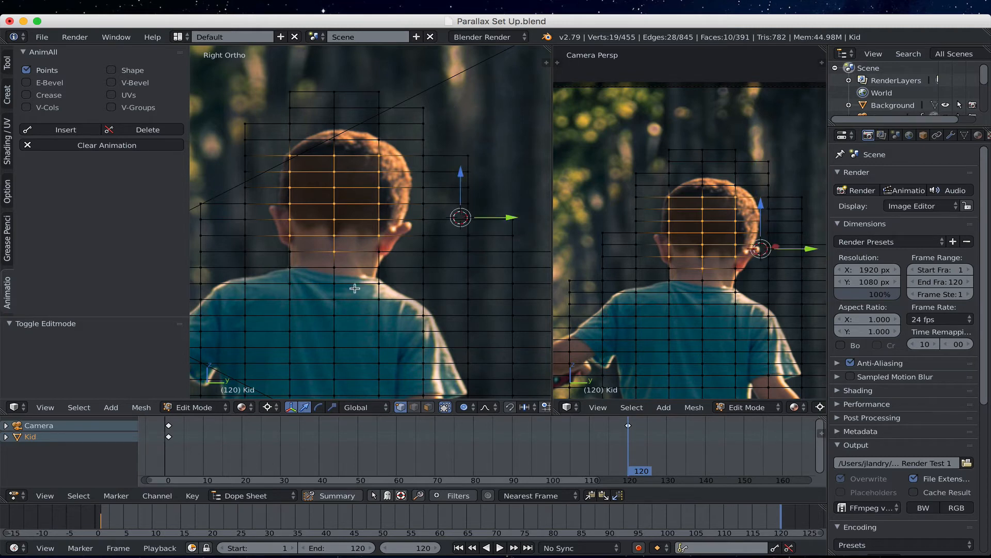
{"action": "left_click", "coordinate": [236, 258]}
{"action": "left_click", "coordinate": [226, 160]}
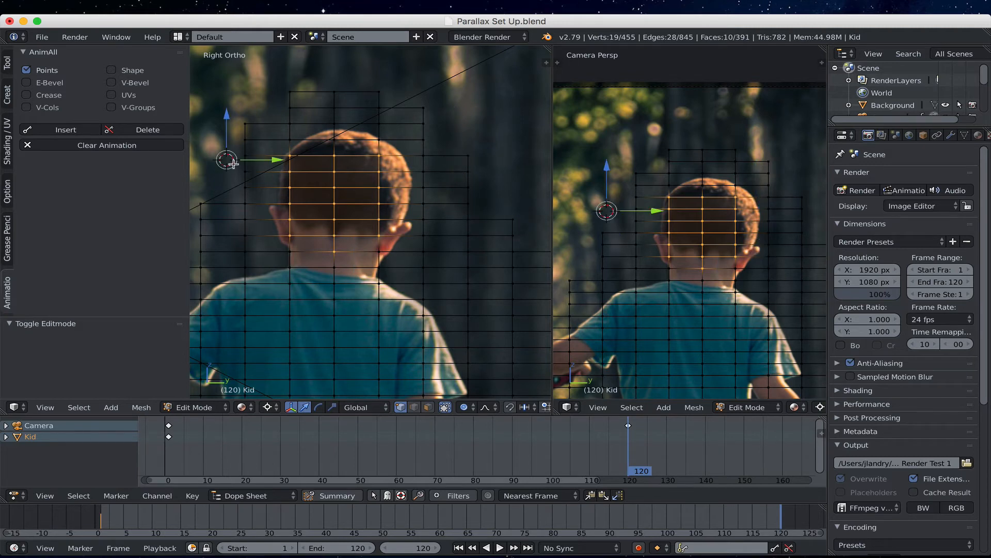
{"action": "left_click", "coordinate": [471, 193]}
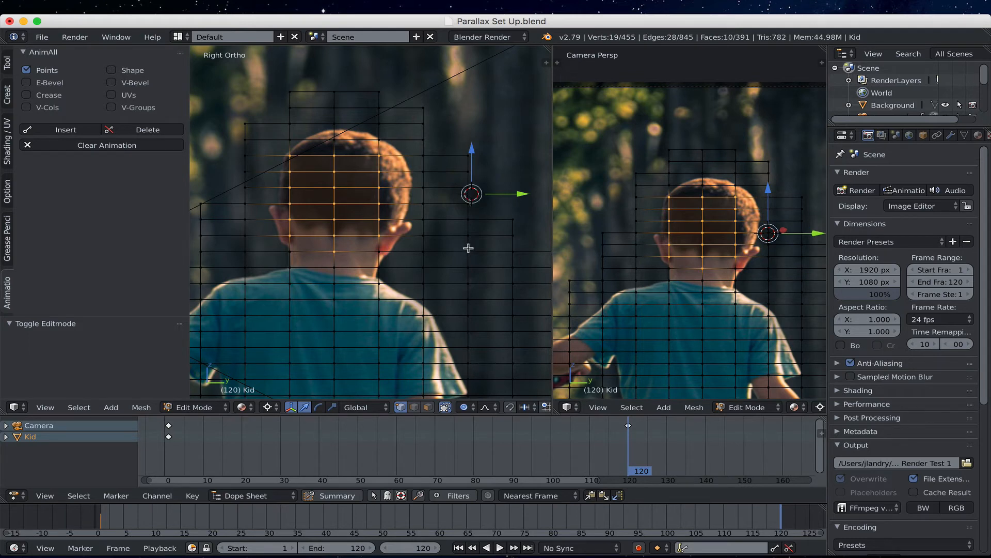
{"action": "key", "text": "r"}
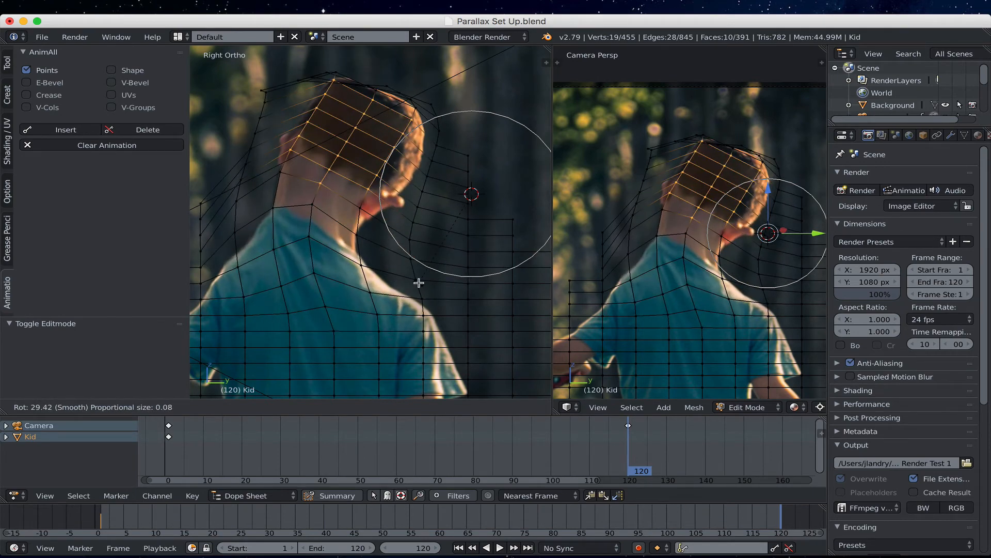
{"action": "key", "text": "Escape"}
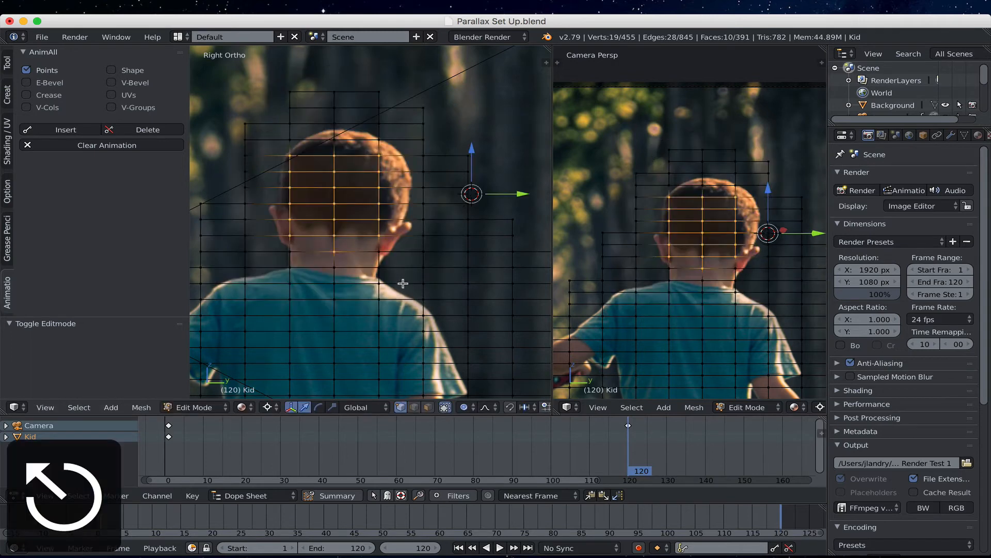
- Place the 3D cursor on top of the boy's head and try rotating the head vertices about it with different proportional sizes
{"action": "left_click", "coordinate": [337, 130]}
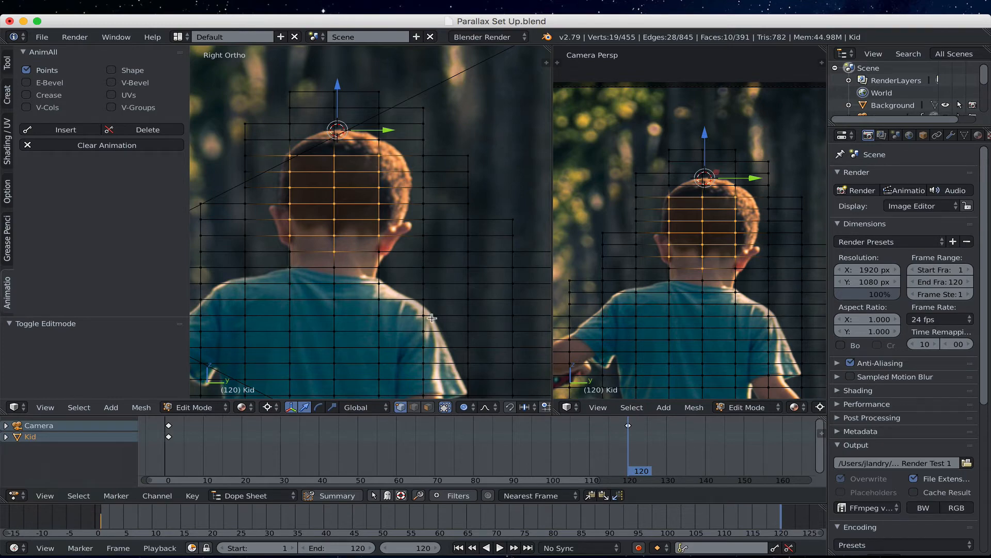
{"action": "key", "text": "r"}
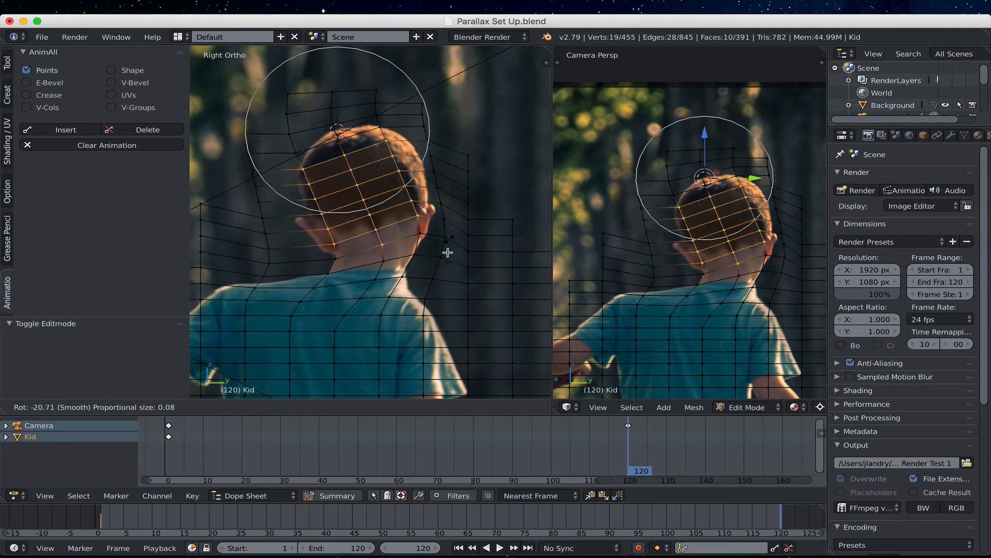
{"action": "scroll", "coordinate": [428, 281], "scroll_direction": "down", "scroll_amount": 6}
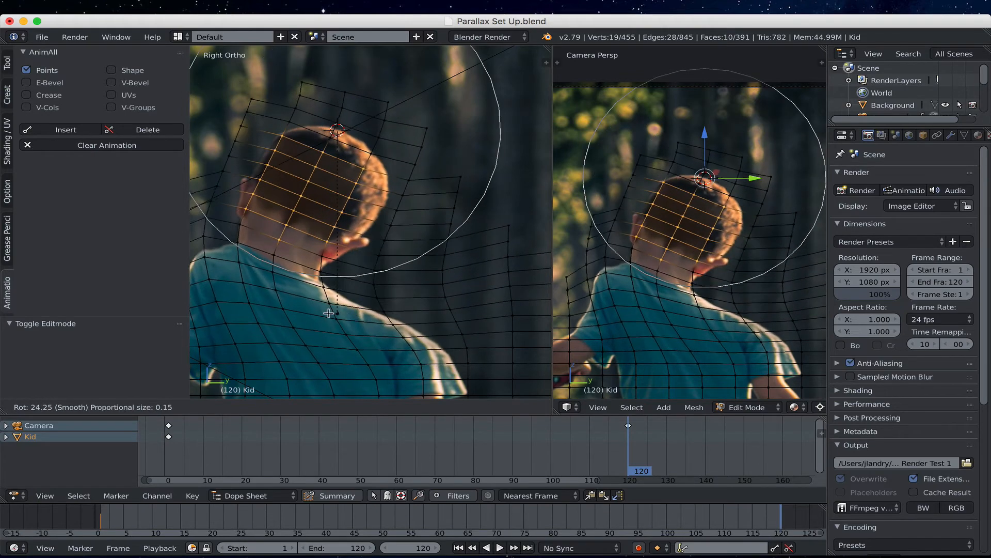
{"action": "scroll", "coordinate": [457, 271], "scroll_direction": "down", "scroll_amount": 1}
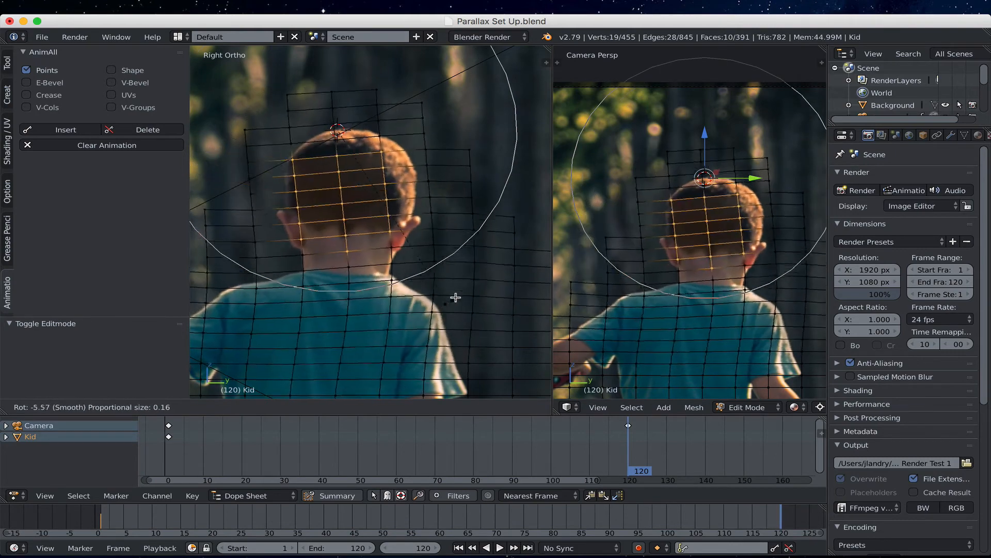
{"action": "scroll", "coordinate": [421, 316], "scroll_direction": "up", "scroll_amount": 10}
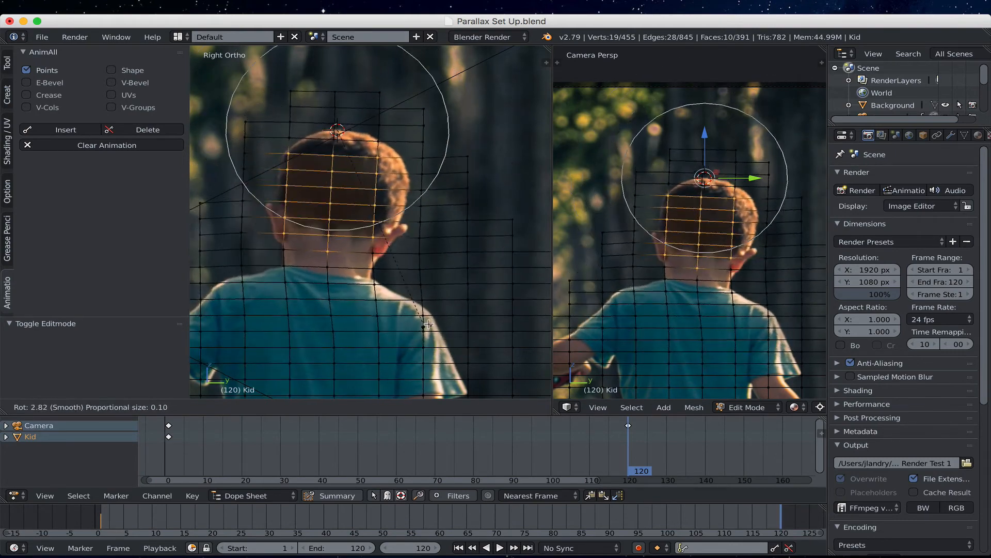
{"action": "scroll", "coordinate": [451, 290], "scroll_direction": "up", "scroll_amount": 1}
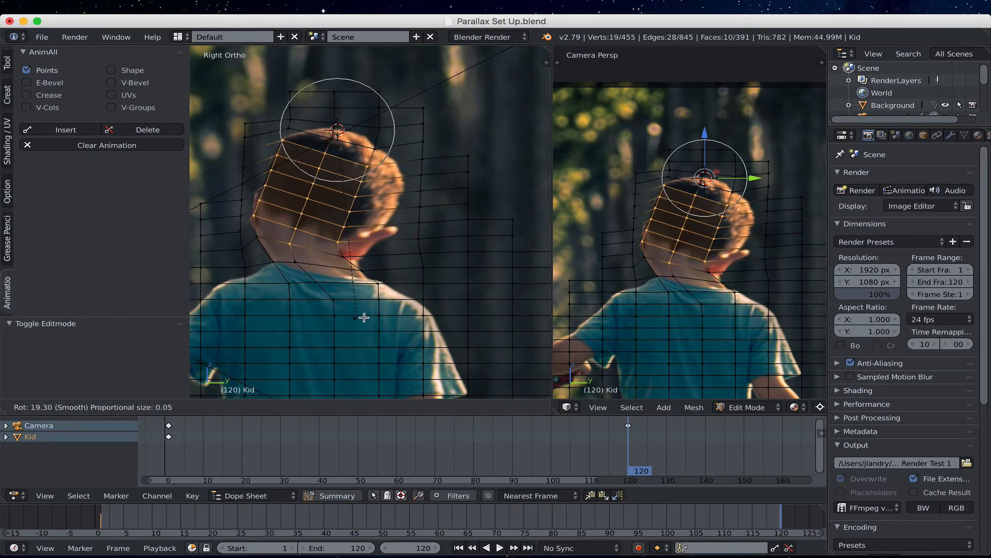
{"action": "scroll", "coordinate": [396, 302], "scroll_direction": "down", "scroll_amount": 3}
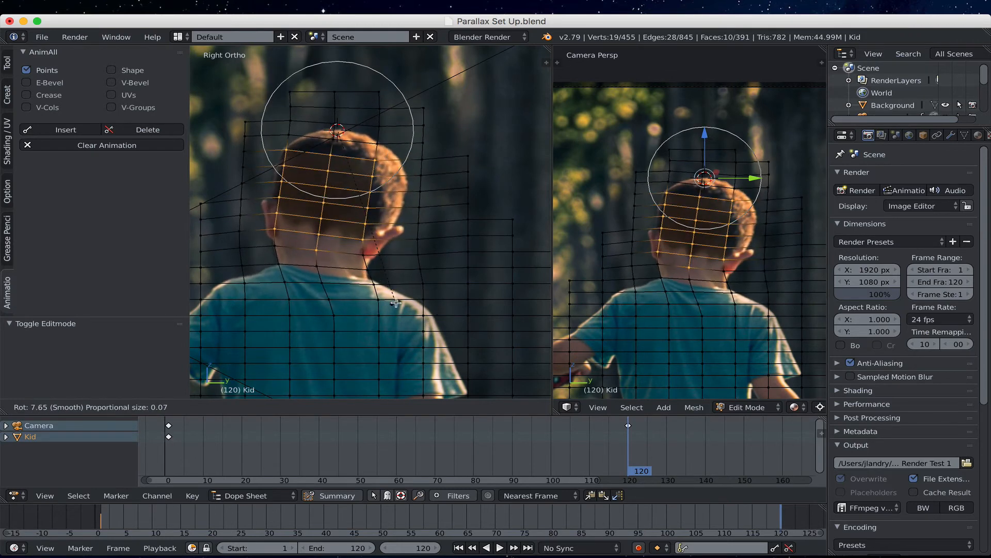
{"action": "key", "text": "Escape"}
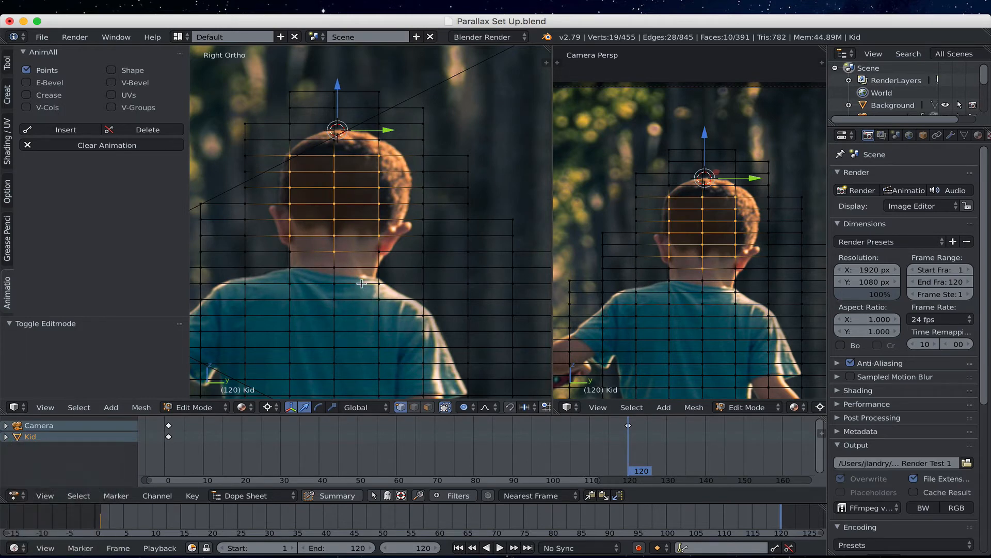
- Rotate the head vertices 16.4° about the 3D cursor placed at the neck, with proportional size 0.20, and insert an AnimAll keyframe at frame 120
{"action": "left_click", "coordinate": [334, 258]}
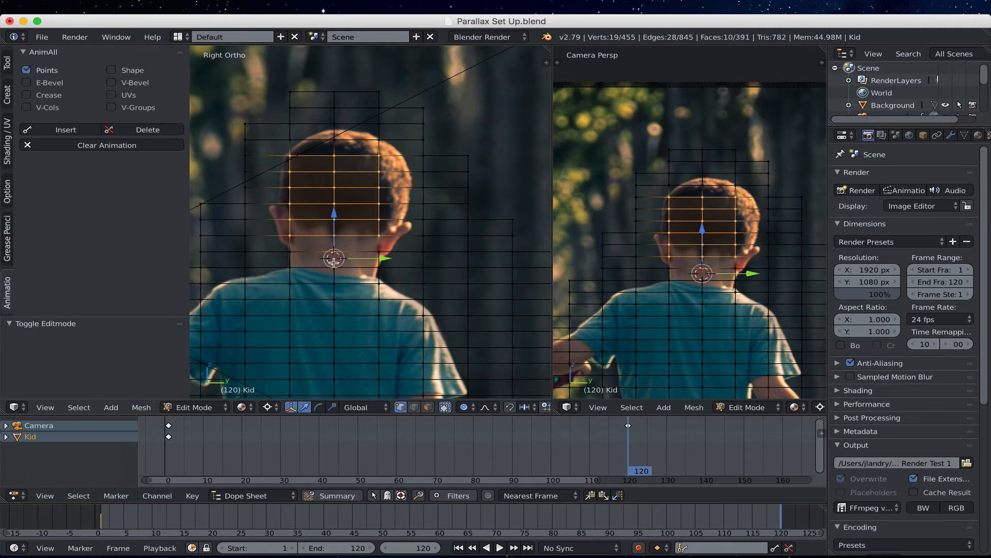
{"action": "middle_click_drag", "start_coordinate": [405, 280], "coordinate": [376, 281], "text": "shift"}
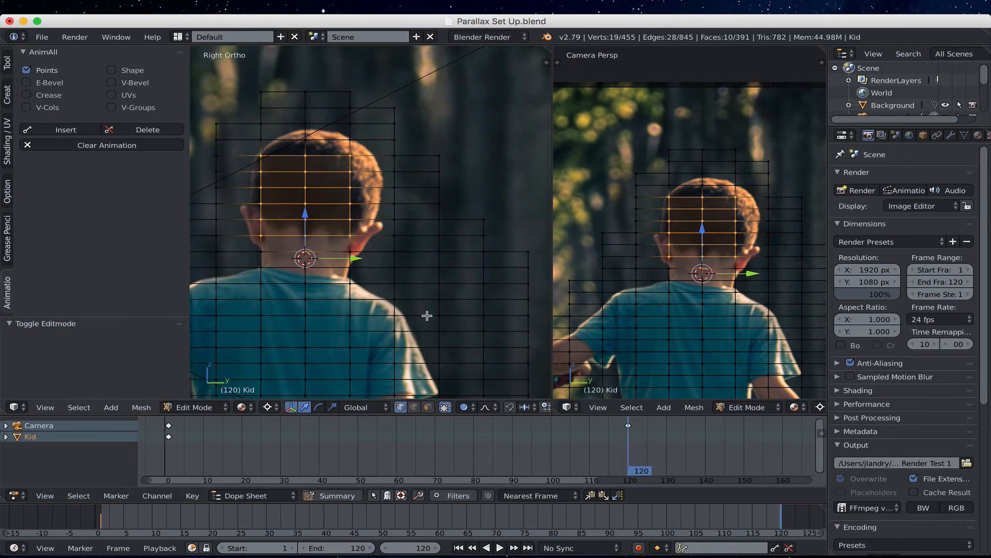
{"action": "key", "text": "r"}
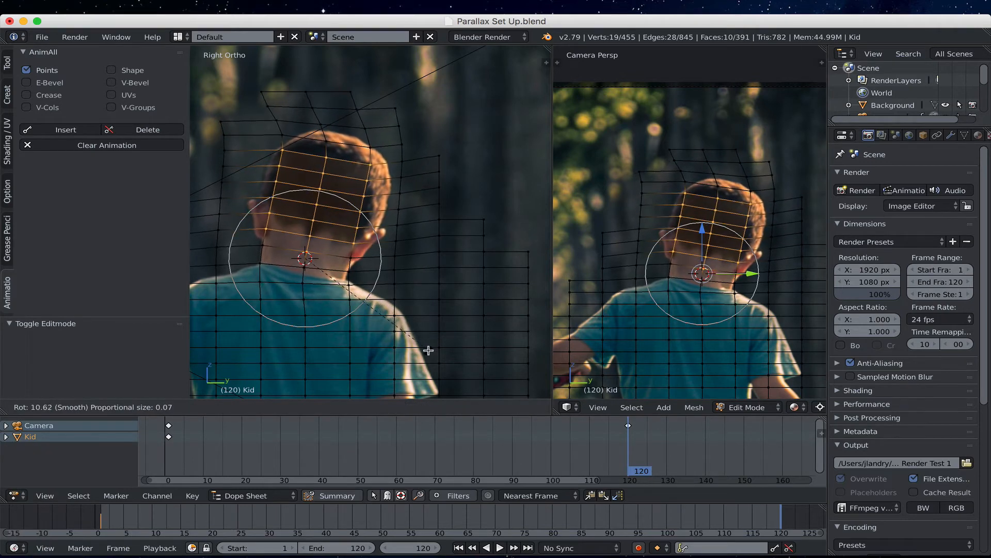
{"action": "scroll", "coordinate": [428, 354], "scroll_direction": "down", "scroll_amount": 1}
{"action": "scroll", "coordinate": [428, 354], "scroll_direction": "down", "scroll_amount": 1}
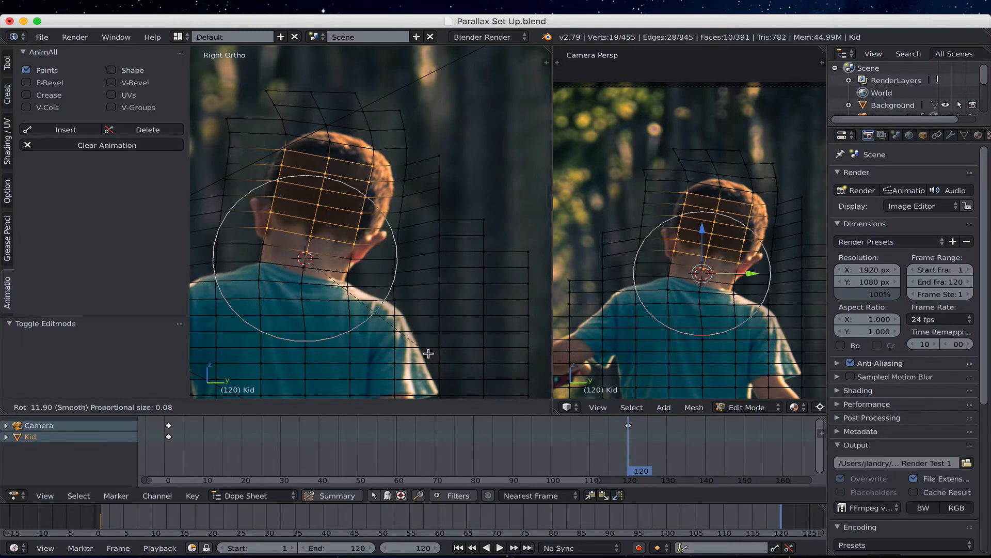
{"action": "scroll", "coordinate": [428, 353], "scroll_direction": "down", "scroll_amount": 1}
{"action": "scroll", "coordinate": [429, 354], "scroll_direction": "down", "scroll_amount": 2}
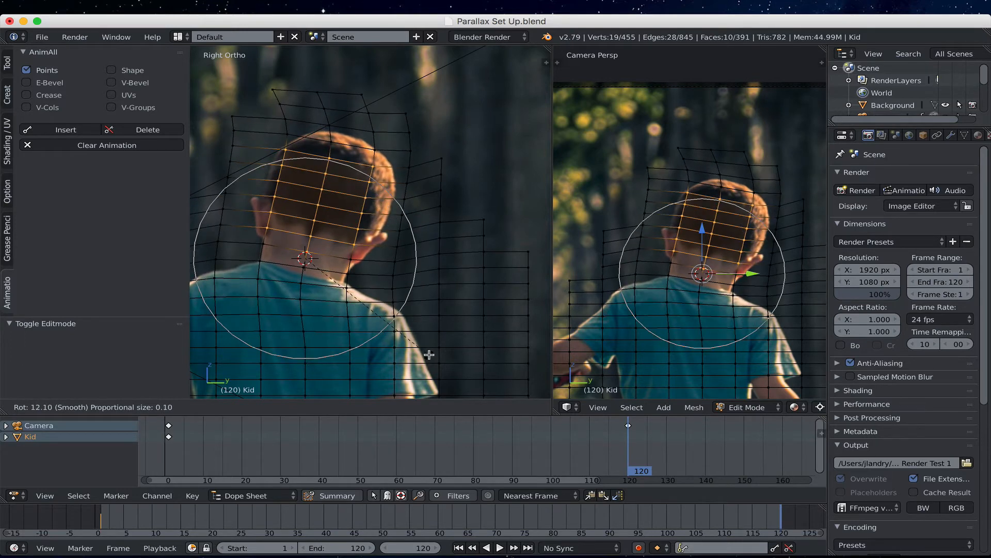
{"action": "scroll", "coordinate": [429, 354], "scroll_direction": "down", "scroll_amount": 1}
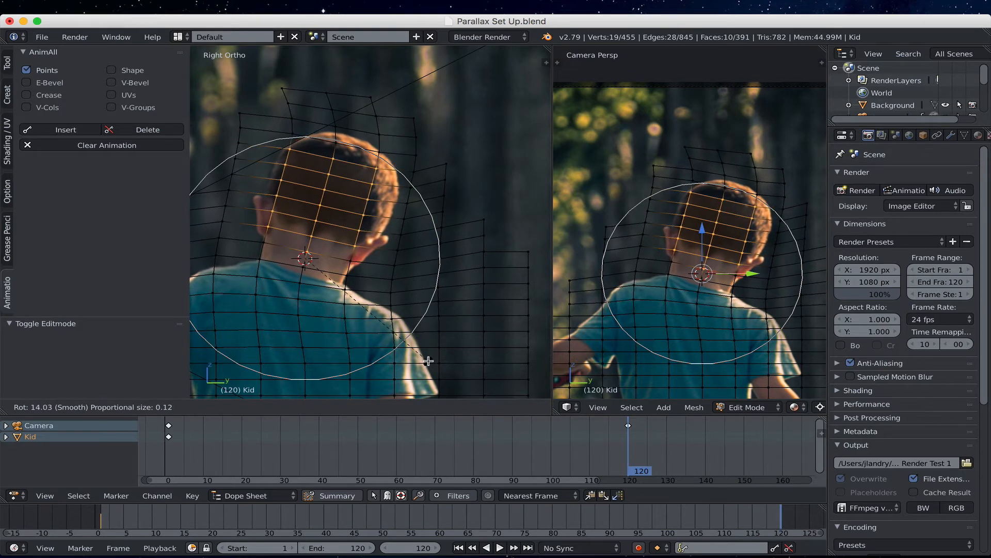
{"action": "scroll", "coordinate": [428, 360], "scroll_direction": "down", "scroll_amount": 2}
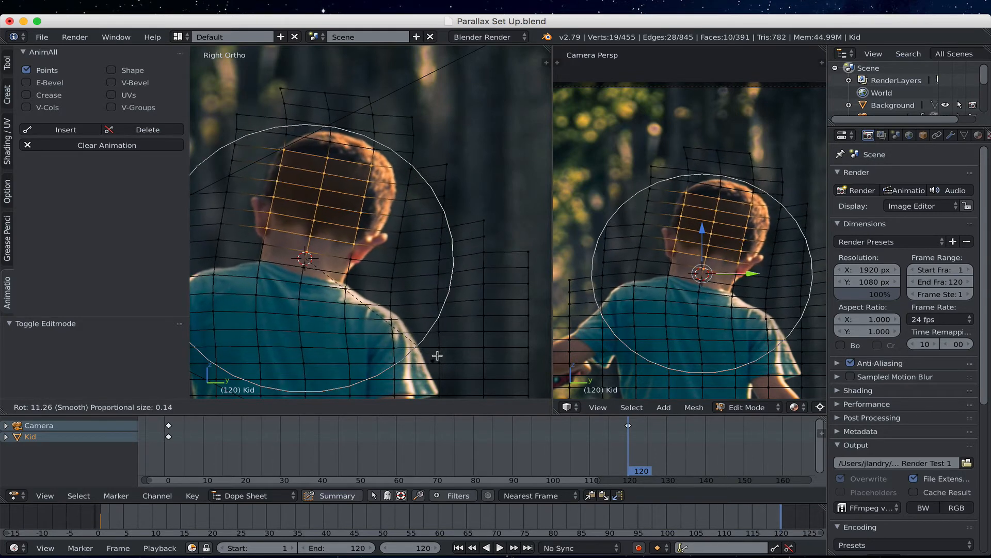
{"action": "scroll", "coordinate": [433, 360], "scroll_direction": "down", "scroll_amount": 1}
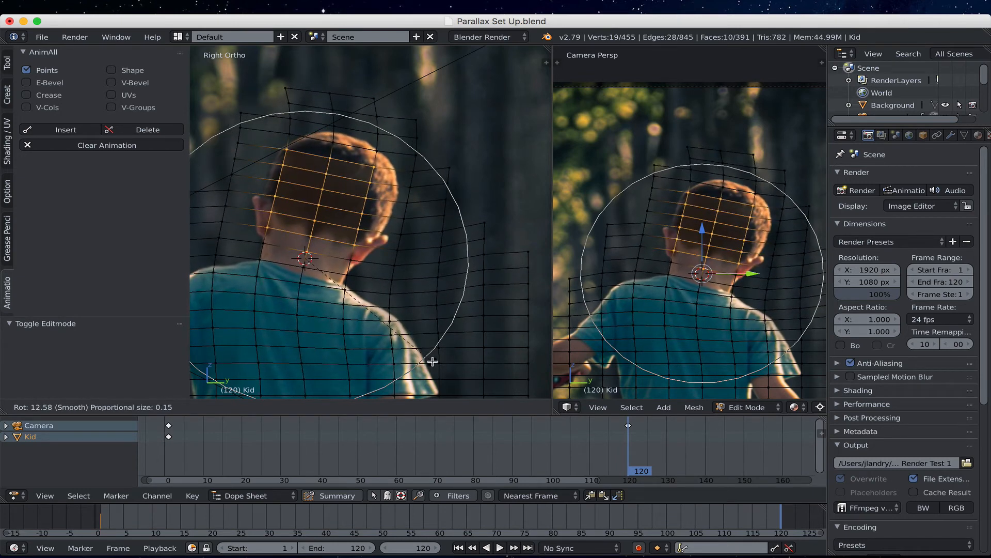
{"action": "scroll", "coordinate": [432, 362], "scroll_direction": "down", "scroll_amount": 1}
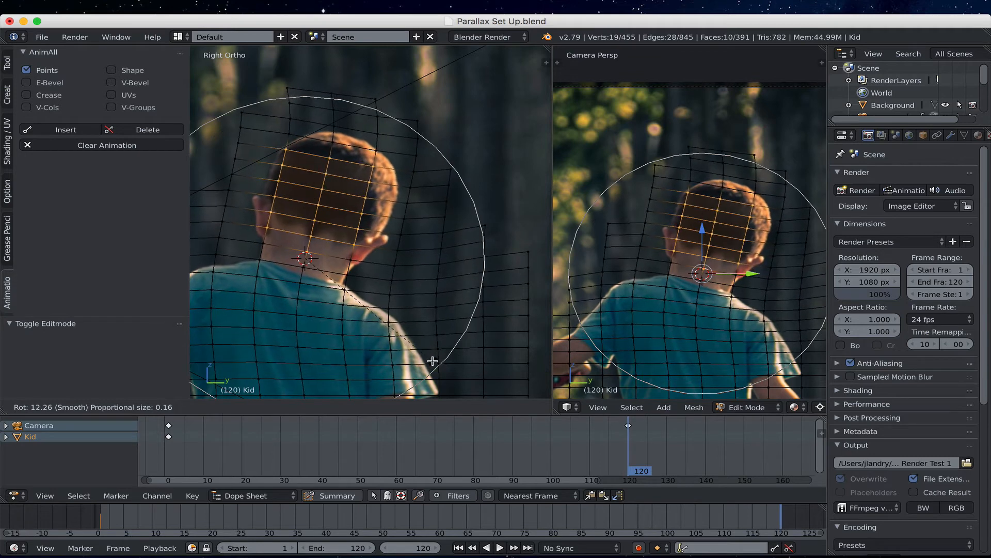
{"action": "scroll", "coordinate": [432, 360], "scroll_direction": "down", "scroll_amount": 1}
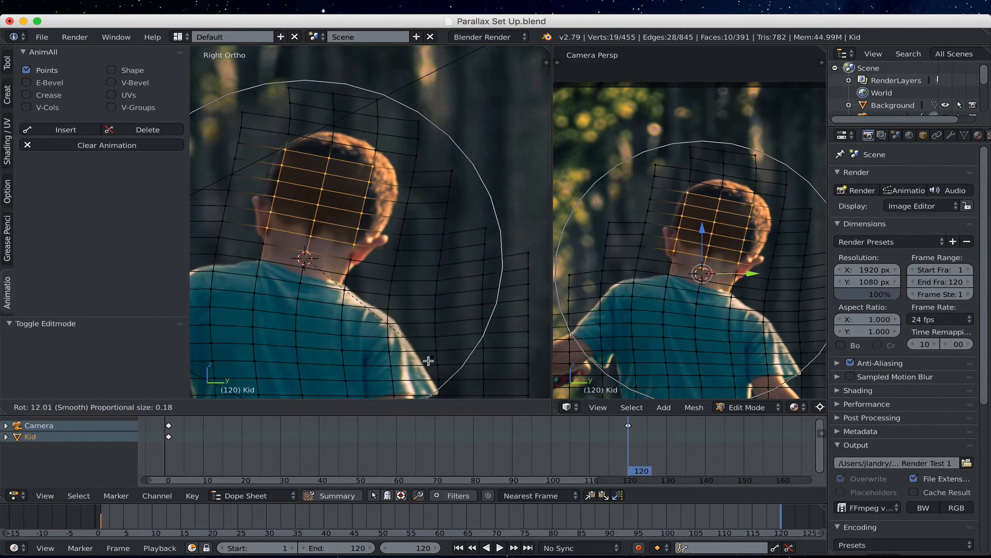
{"action": "scroll", "coordinate": [428, 361], "scroll_direction": "down", "scroll_amount": 1}
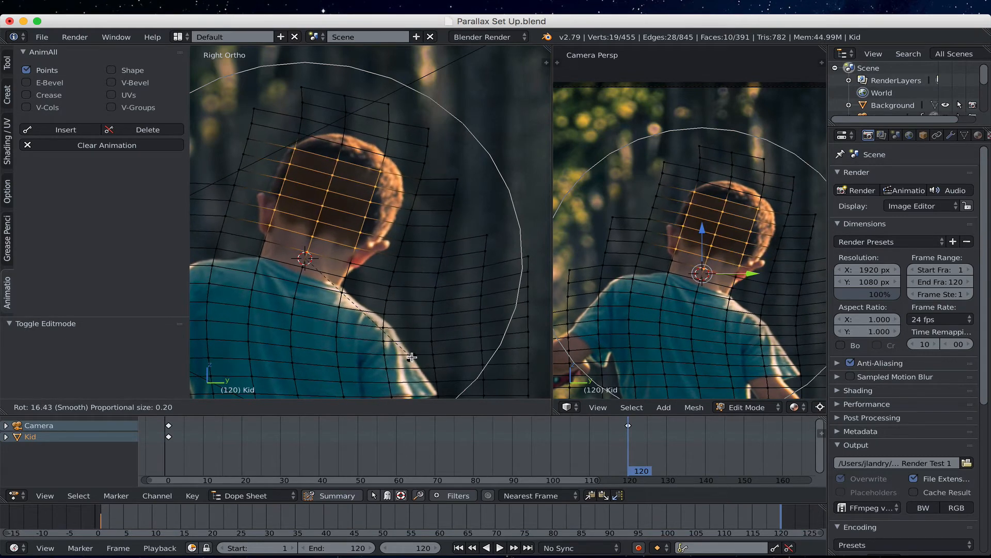
{"action": "left_click", "coordinate": [412, 357]}
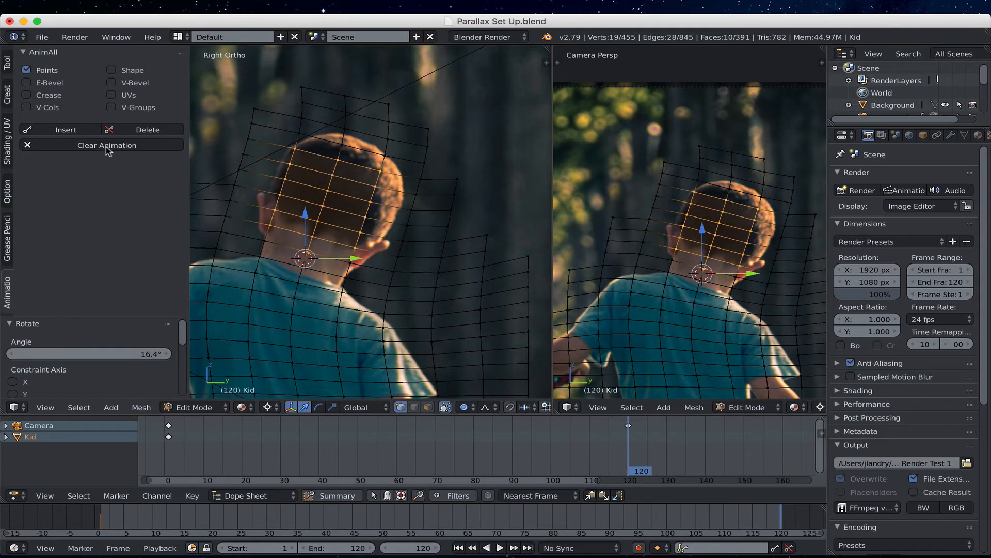
{"action": "left_click", "coordinate": [76, 130]}
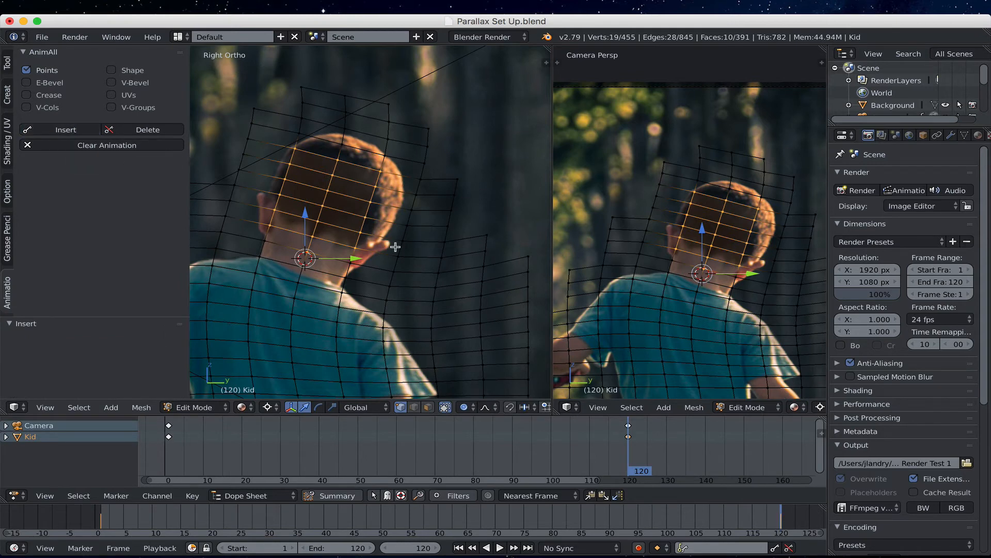
- Scrub and play the timeline in a wider camera view, ending at frame 120, and return to Object Mode
{"action": "scroll", "coordinate": [592, 336], "scroll_direction": "down", "scroll_amount": 2}
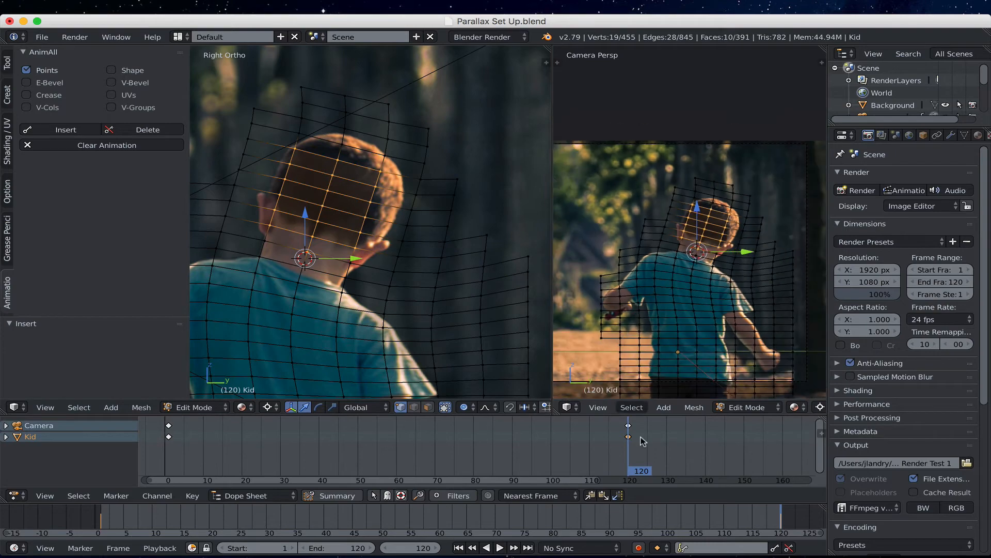
{"action": "left_click_drag", "start_coordinate": [604, 448], "coordinate": [365, 440]}
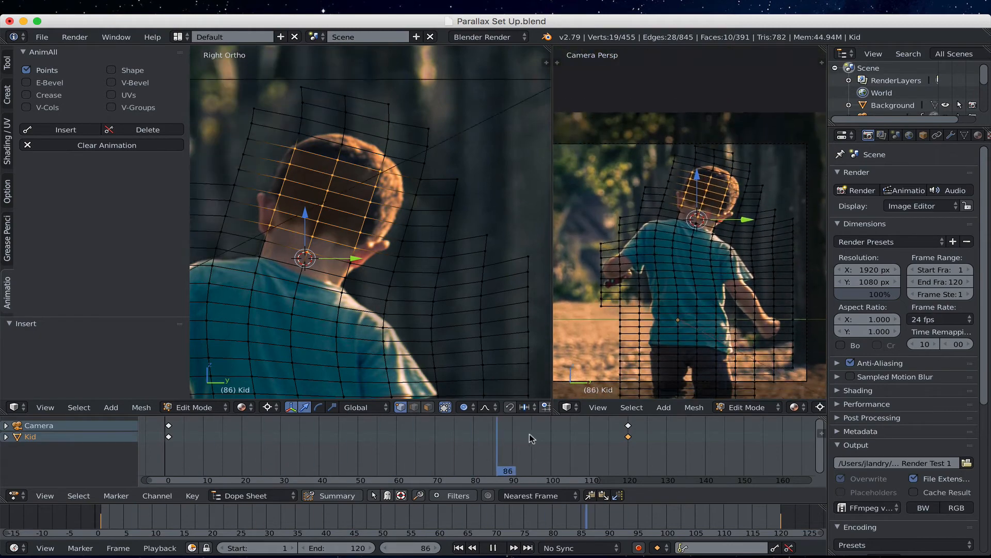
{"action": "left_click_drag", "start_coordinate": [532, 438], "coordinate": [628, 427]}
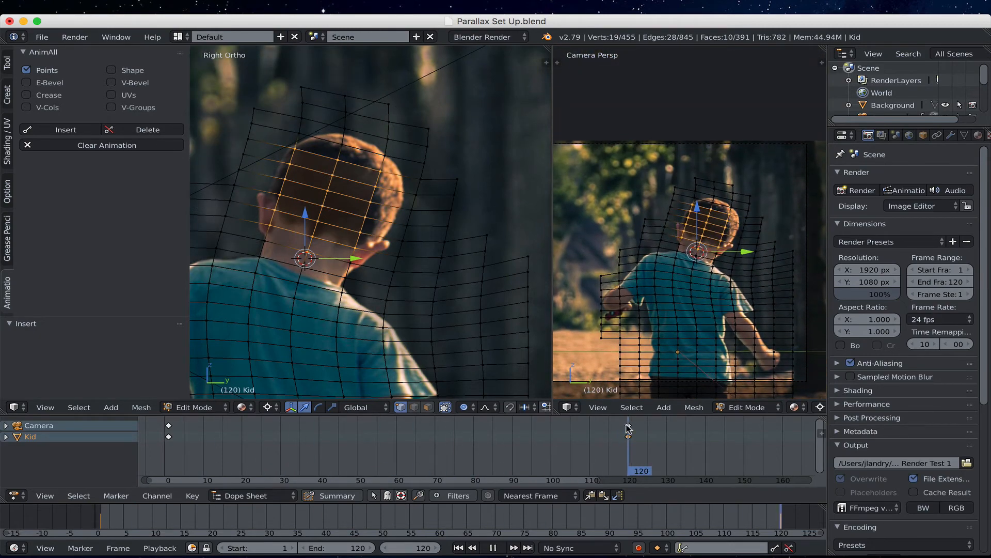
{"action": "key", "text": "alt+a"}
{"action": "key", "text": "Tab"}
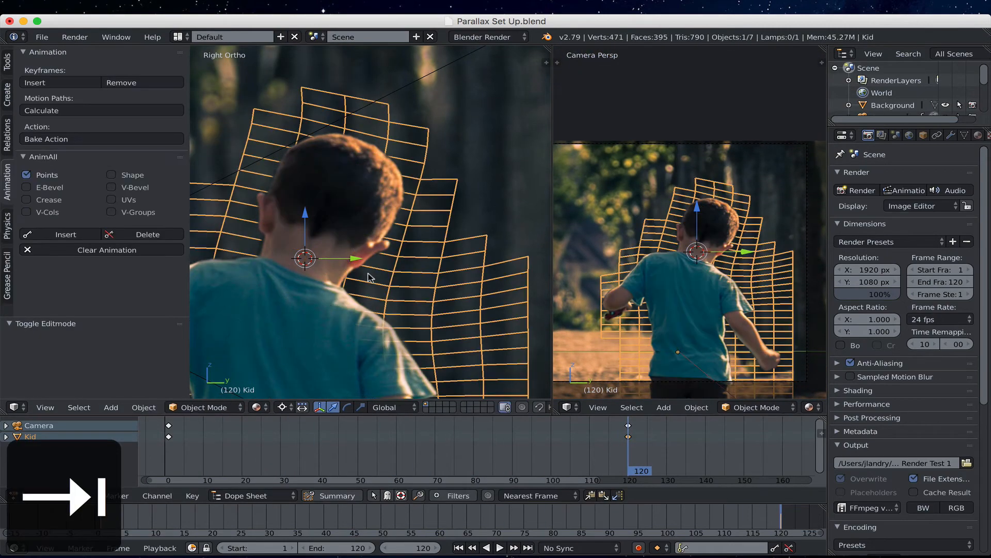
- Scrub between the first frame and frame 120, and place the 3D cursor at several spots, ending at the boy's neck
{"action": "left_click_drag", "start_coordinate": [603, 447], "coordinate": [235, 443]}
{"action": "left_click_drag", "start_coordinate": [298, 440], "coordinate": [629, 436]}
{"action": "left_click", "coordinate": [493, 237]}
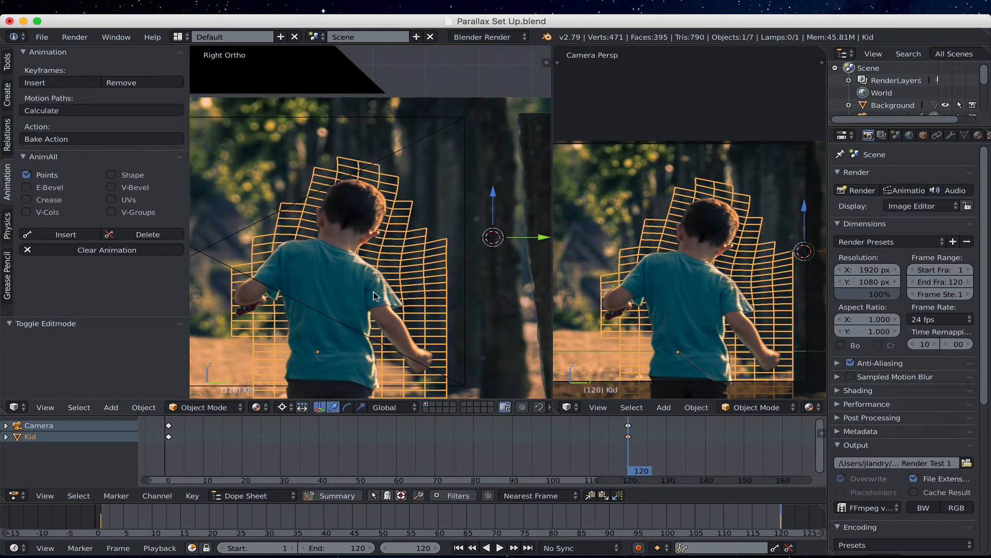
{"action": "left_click", "coordinate": [376, 289]}
{"action": "left_click", "coordinate": [306, 279]}
{"action": "left_click", "coordinate": [336, 245]}
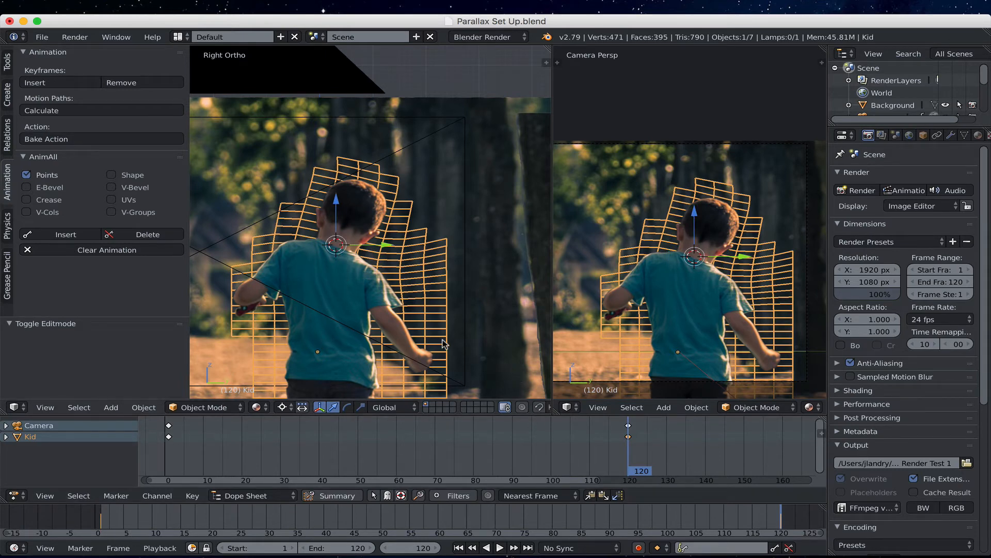
- Go to frame 1 and circle-select only the vertices of the boy's right arm in Edit Mode
{"action": "middle_click_drag", "start_coordinate": [424, 333], "coordinate": [415, 248], "text": "shift"}
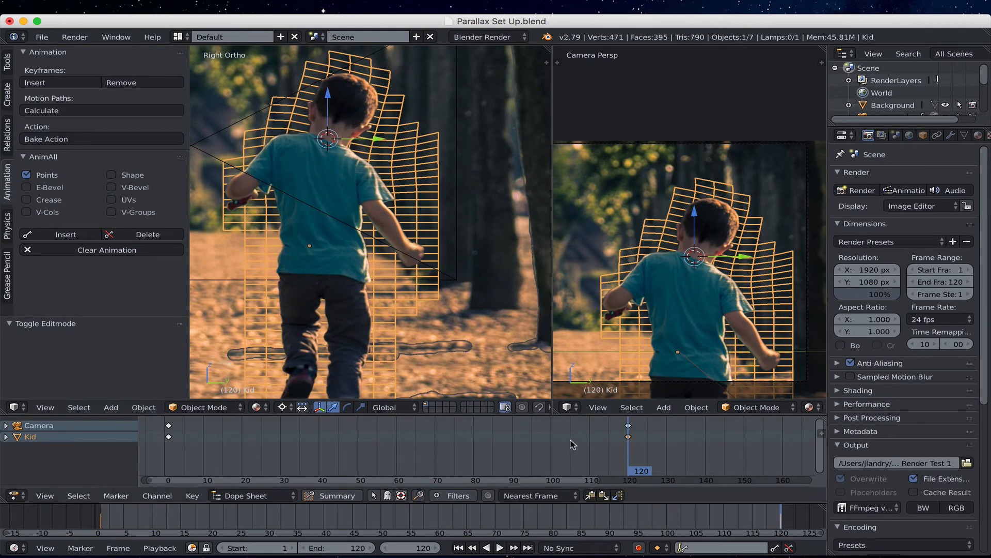
{"action": "left_click", "coordinate": [458, 548]}
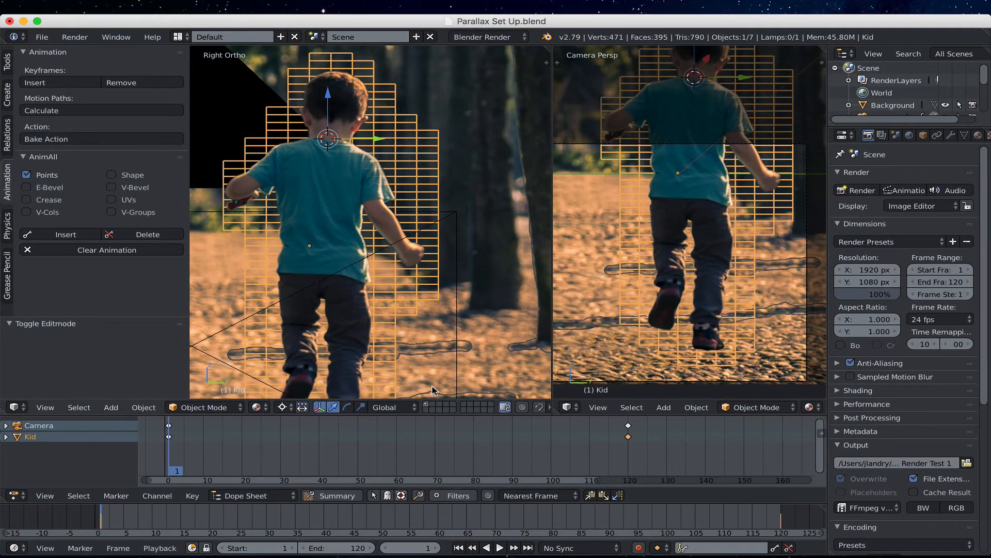
{"action": "key", "text": "Tab"}
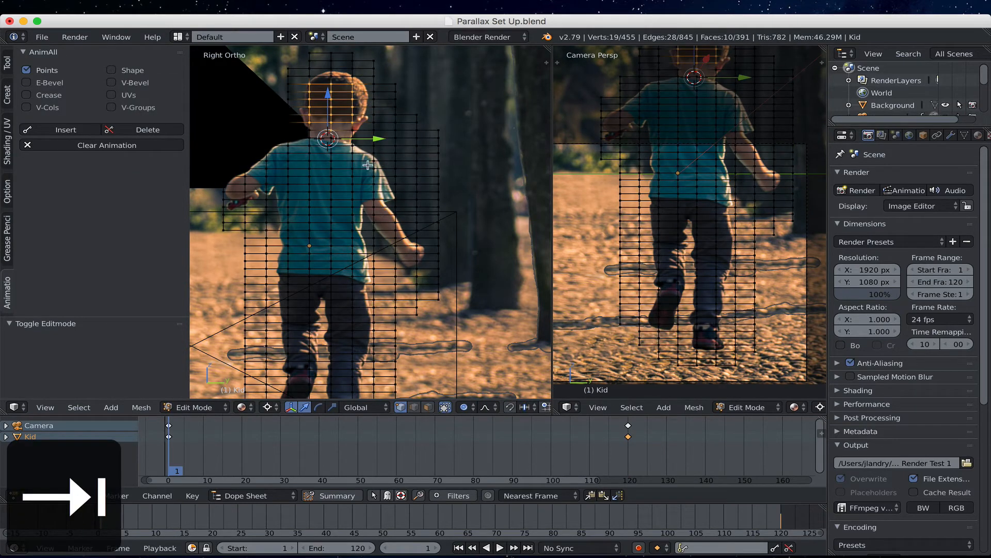
{"action": "key", "text": "a"}
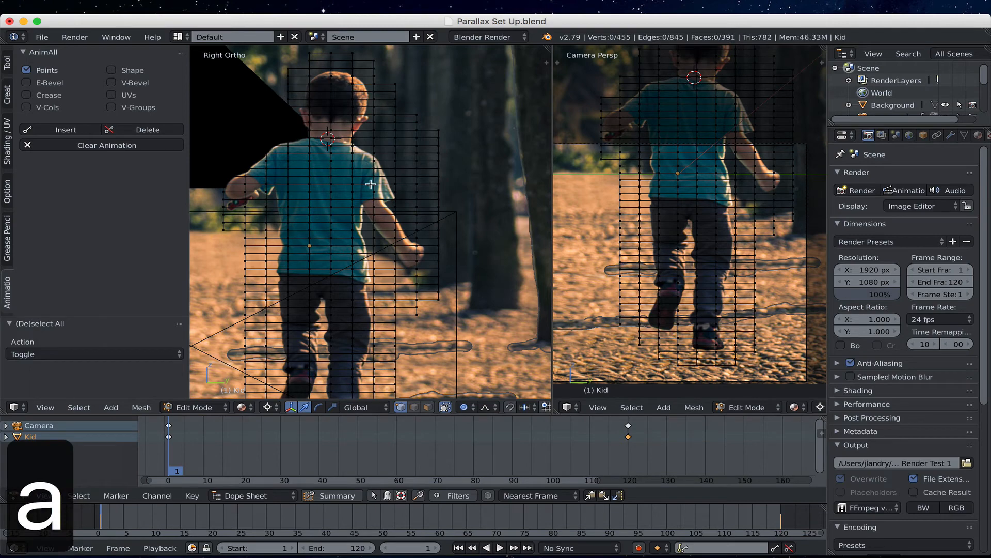
{"action": "scroll", "coordinate": [390, 223], "scroll_direction": "up", "scroll_amount": 2}
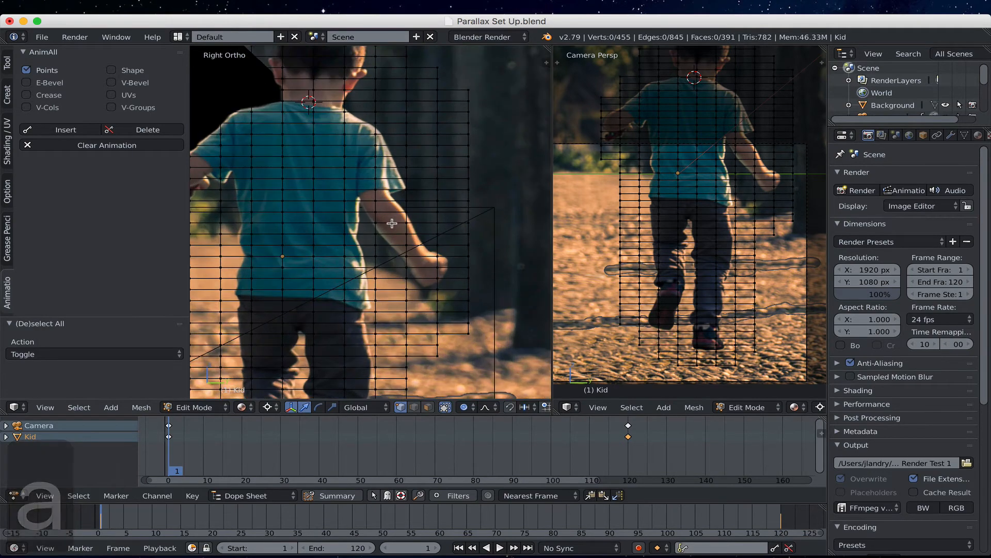
{"action": "middle_click_drag", "start_coordinate": [401, 251], "coordinate": [382, 215], "text": "shift"}
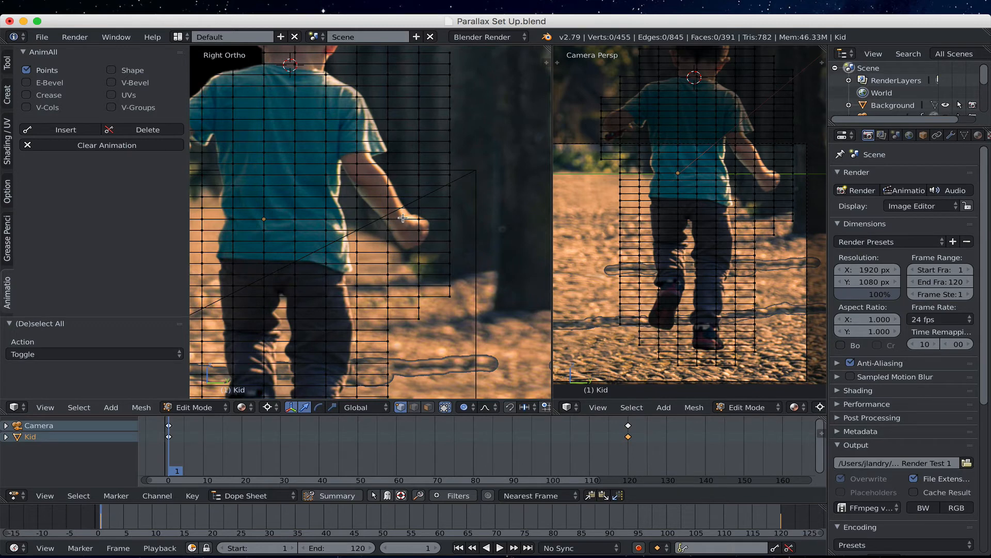
{"action": "key", "text": "c"}
{"action": "scroll", "coordinate": [410, 230], "scroll_direction": "up", "scroll_amount": 5}
{"action": "mouse_move", "coordinate": [411, 233]}
{"action": "left_mouse_down"}
{"action": "mouse_move", "coordinate": [358, 173]}
{"action": "mouse_move", "coordinate": [390, 219]}
{"action": "mouse_move", "coordinate": [364, 196]}
{"action": "mouse_move", "coordinate": [371, 174]}
{"action": "mouse_move", "coordinate": [386, 170]}
{"action": "mouse_move", "coordinate": [380, 188]}
{"action": "mouse_move", "coordinate": [405, 240]}
{"action": "mouse_move", "coordinate": [380, 187]}
{"action": "left_mouse_up"}
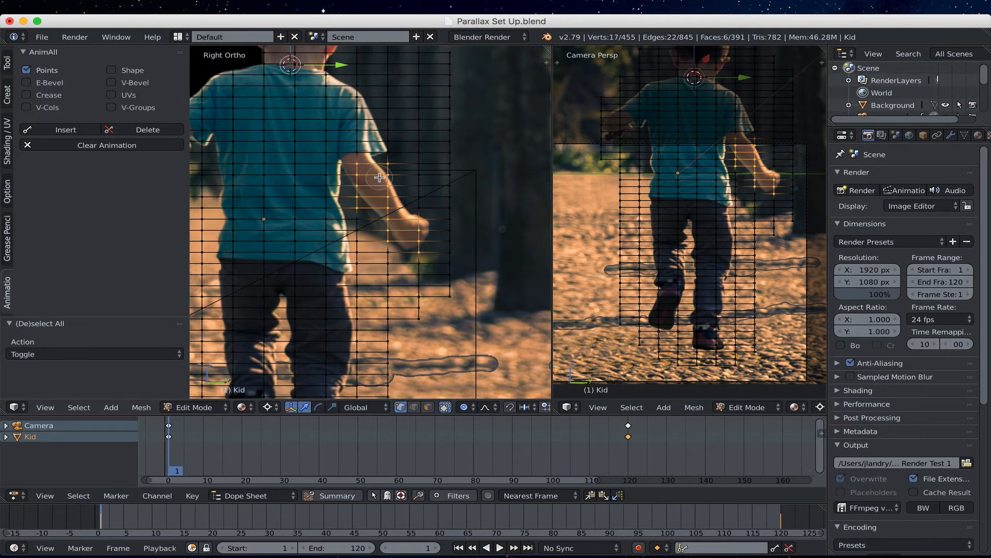
{"action": "key", "text": "Escape"}
- With the 3D cursor at the right sleeve's edge, insert an AnimAll points keyframe at frame 1 and go to frame 120
{"action": "left_click", "coordinate": [358, 164]}
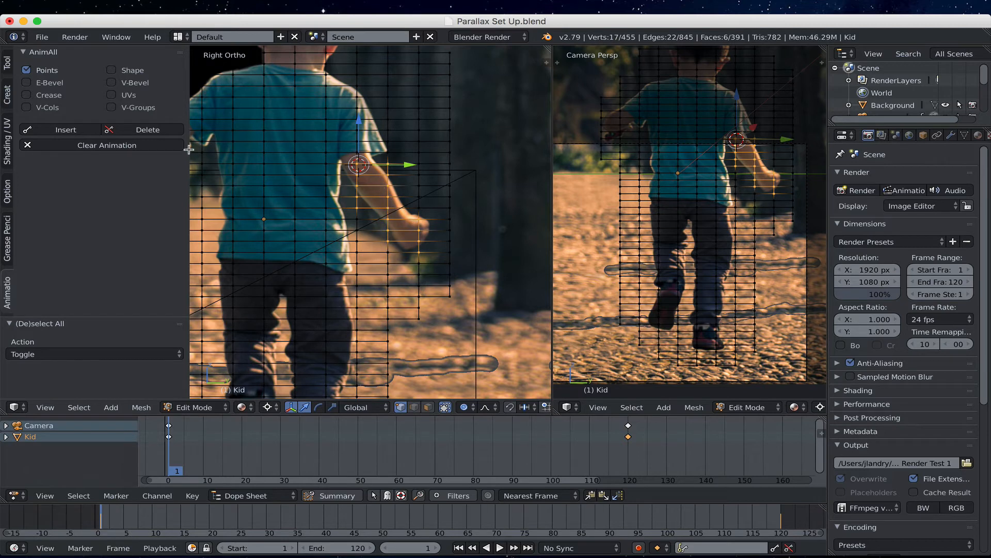
{"action": "left_click", "coordinate": [59, 129]}
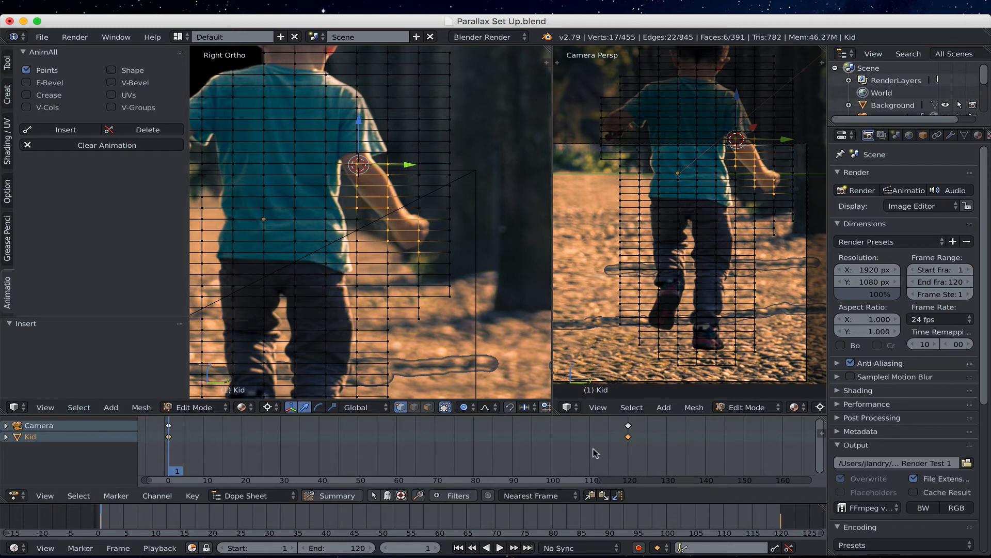
{"action": "left_click", "coordinate": [628, 450]}
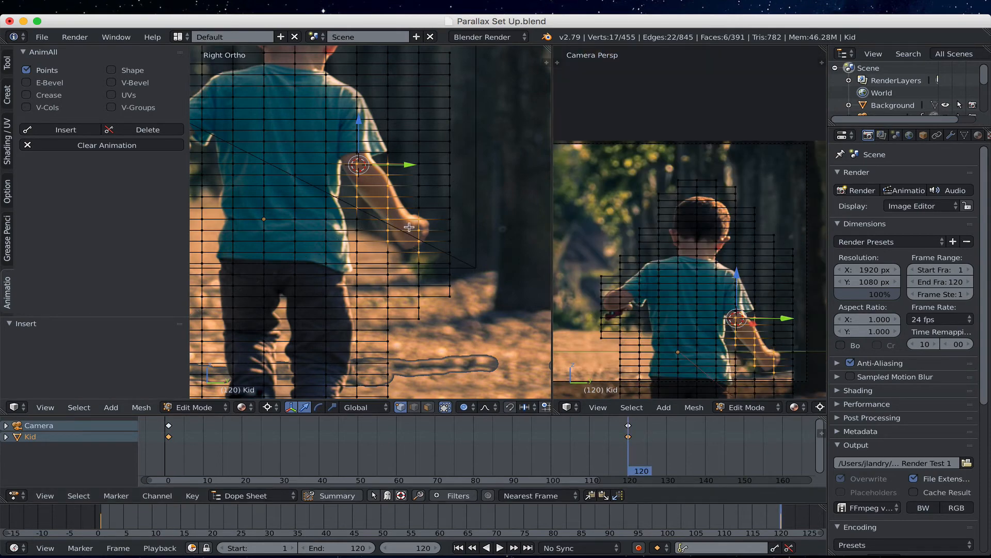
- Try rotating the arm vertices about the 3D cursor at the sleeve edge, reducing the proportional size from 0.12 to 0.07
{"action": "key", "text": "r"}
{"action": "scroll", "coordinate": [396, 209], "scroll_direction": "up", "scroll_amount": 5}
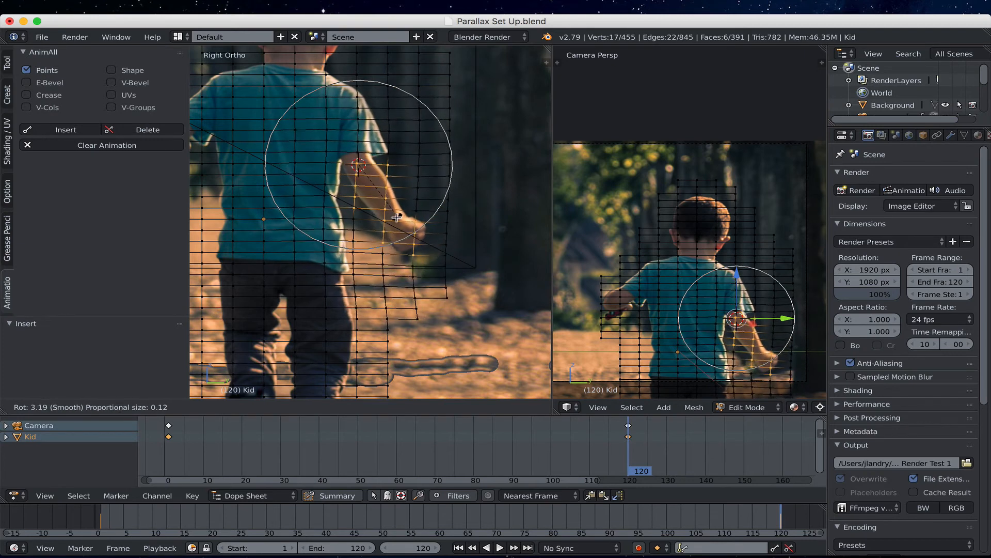
{"action": "scroll", "coordinate": [414, 207], "scroll_direction": "up", "scroll_amount": 3}
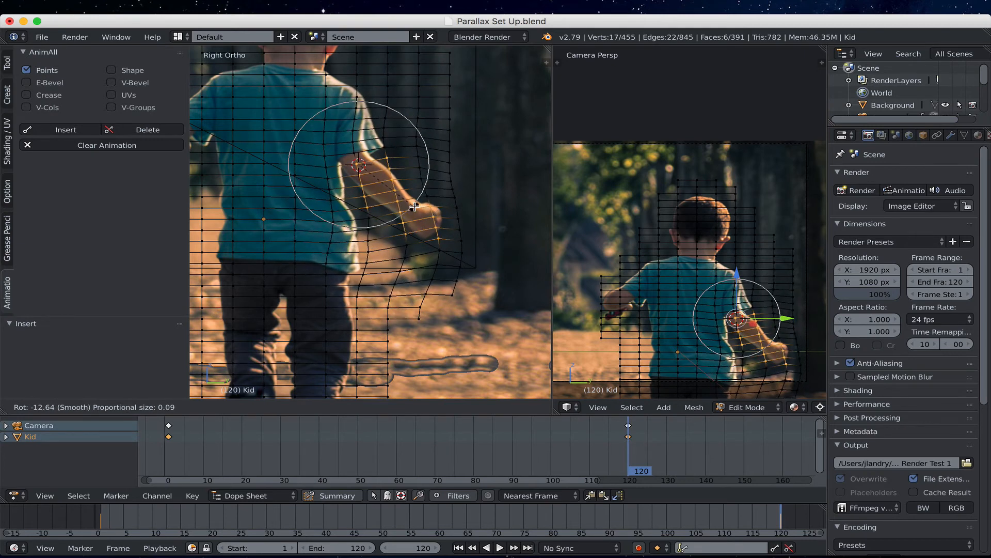
{"action": "scroll", "coordinate": [414, 206], "scroll_direction": "up", "scroll_amount": 1}
{"action": "scroll", "coordinate": [414, 206], "scroll_direction": "up", "scroll_amount": 1}
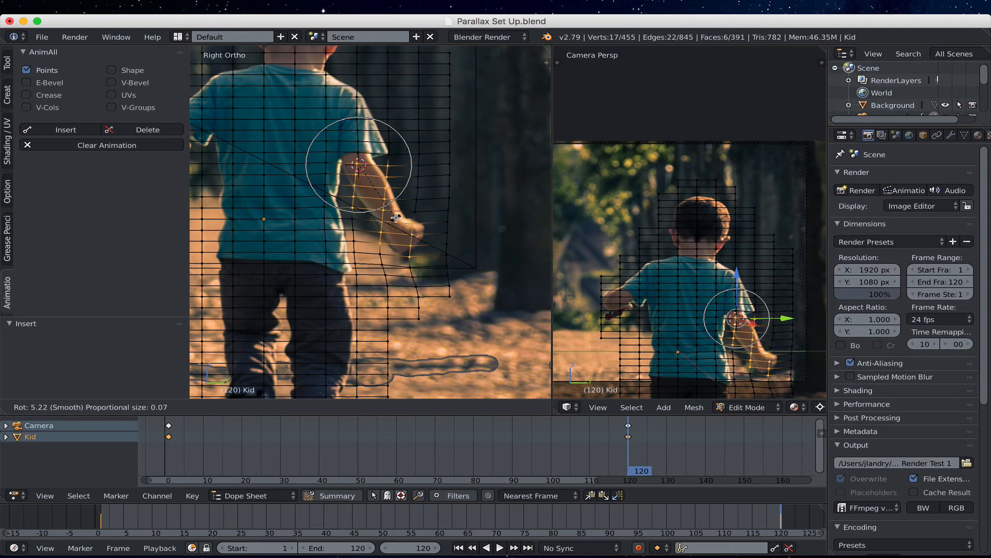
{"action": "key", "text": "Escape"}
- Place the 3D cursor at several spots on the right arm and try rotating the arm vertices with proportional sizes 0.09 to 0.11
{"action": "left_click", "coordinate": [382, 190]}
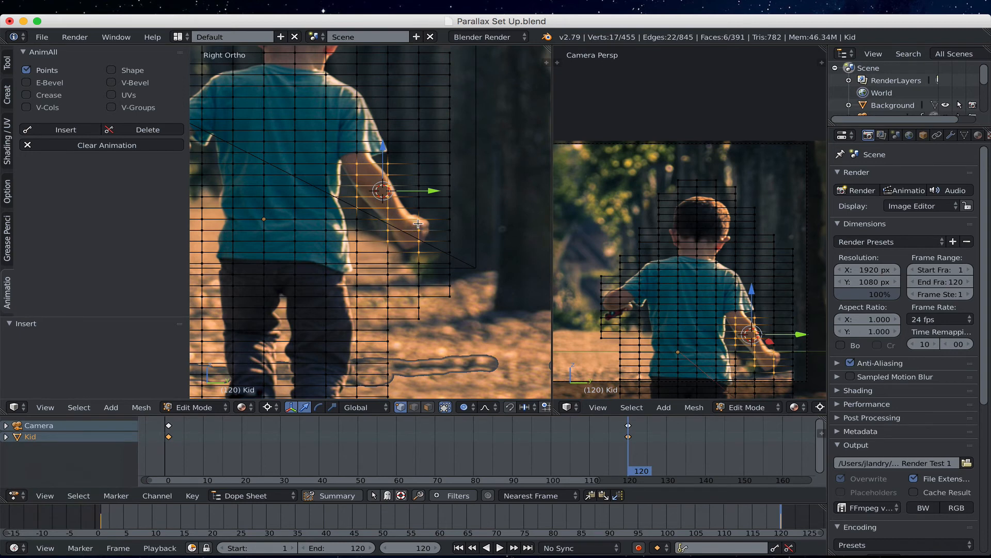
{"action": "key", "text": "r"}
{"action": "scroll", "coordinate": [418, 223], "scroll_direction": "down", "scroll_amount": 3}
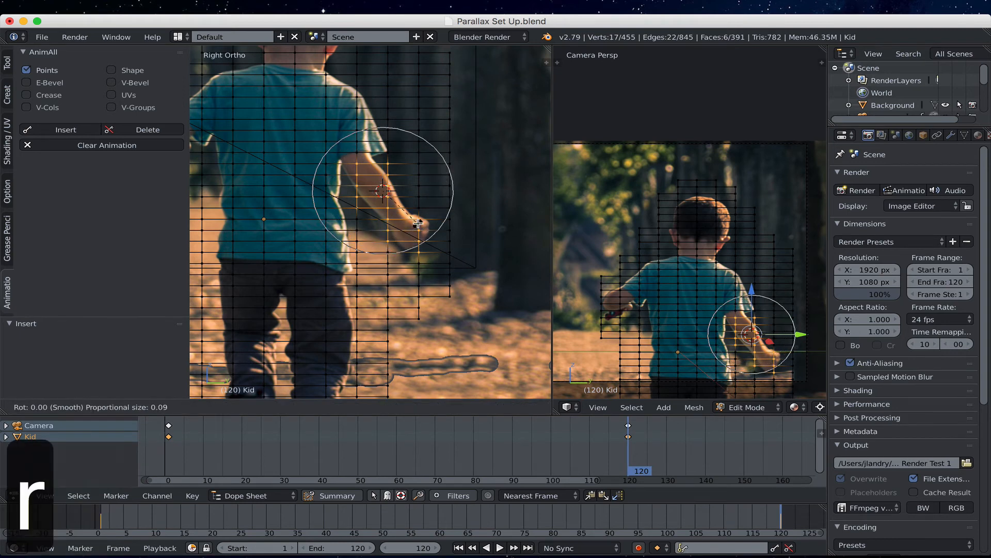
{"action": "key", "text": "Escape"}
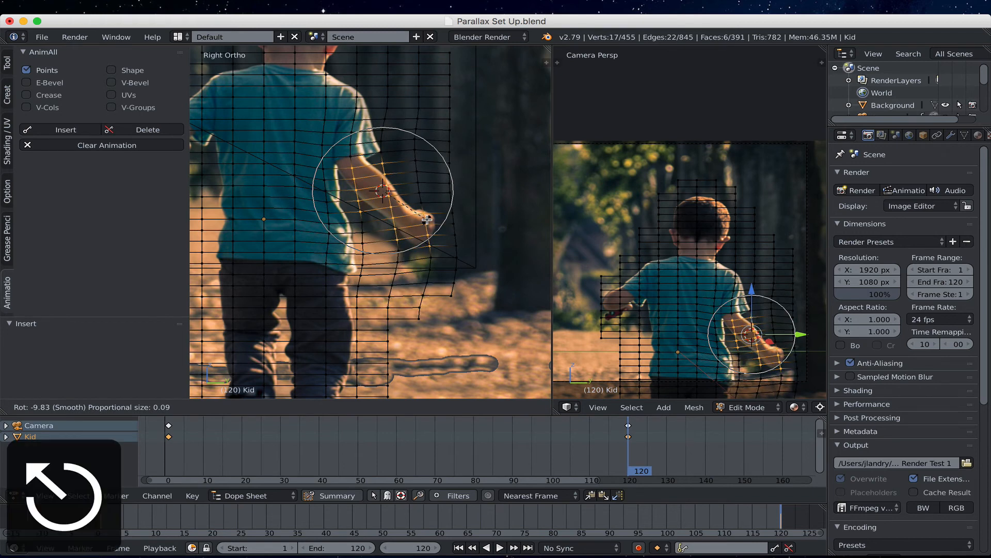
{"action": "left_click", "coordinate": [387, 189]}
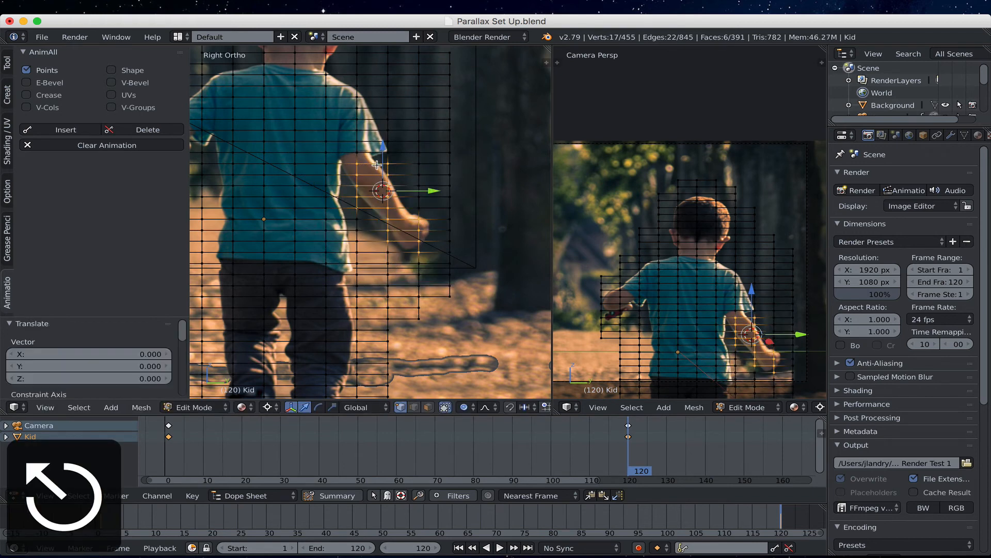
{"action": "left_click", "coordinate": [359, 155]}
{"action": "left_click", "coordinate": [379, 178]}
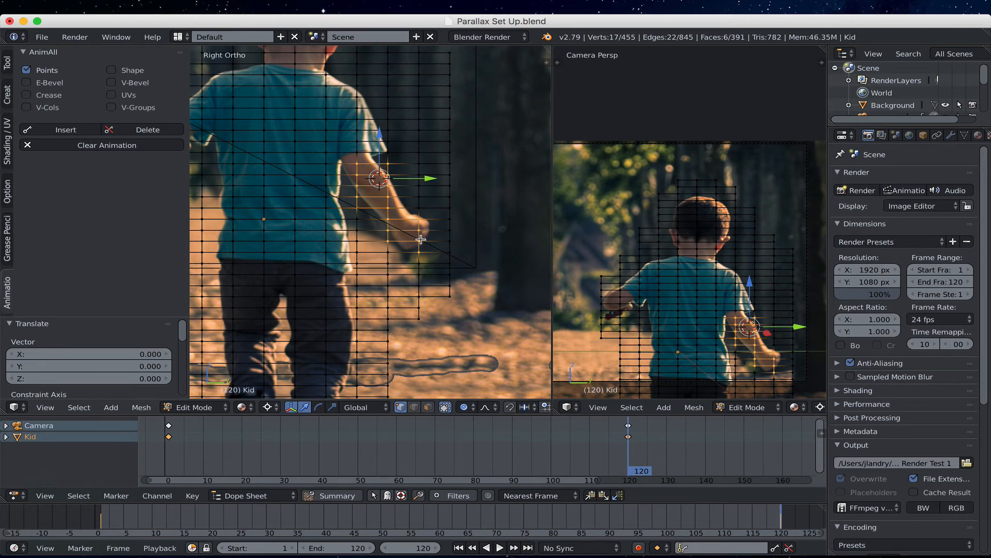
{"action": "key", "text": "r"}
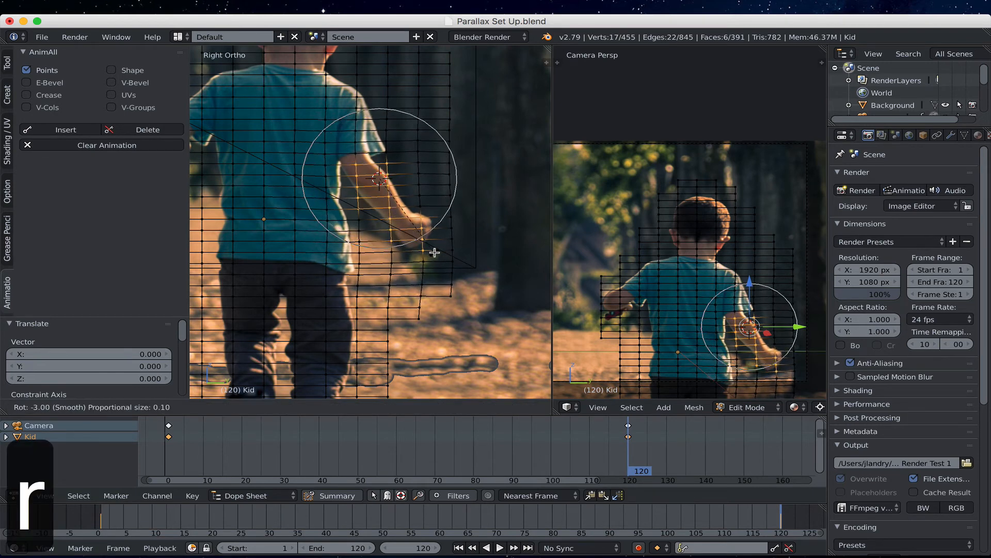
{"action": "scroll", "coordinate": [434, 251], "scroll_direction": "down", "scroll_amount": 1}
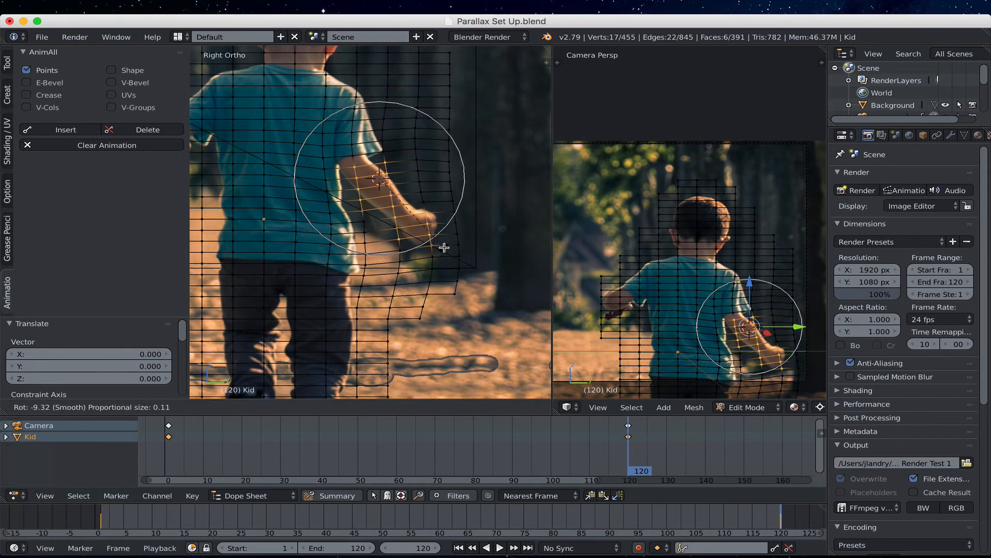
{"action": "key", "text": "Escape"}
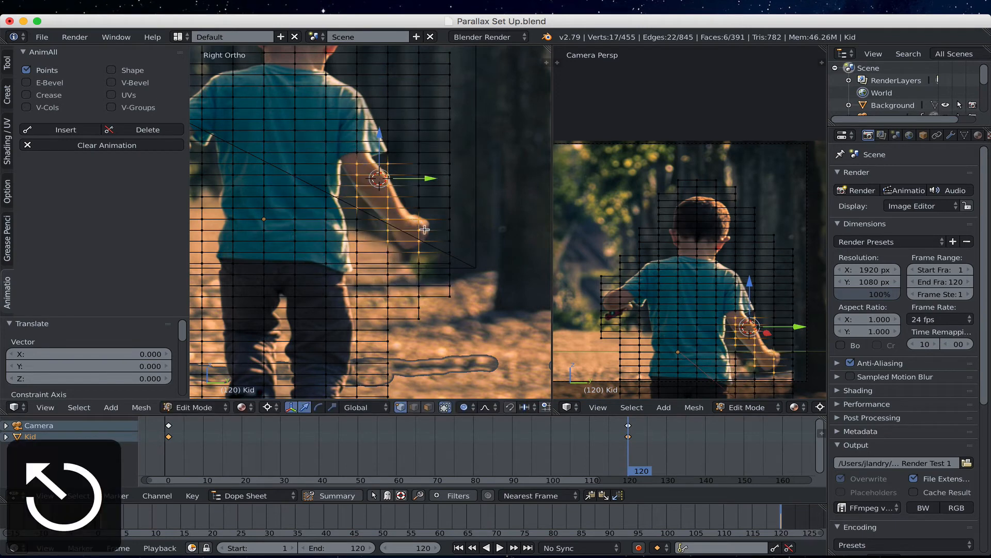
- Move the arm vertices 0.007 along Y and 0.005 along Z, and try rotating them with proportional sizes 0.11 and 0.08
{"action": "key", "text": "g"}
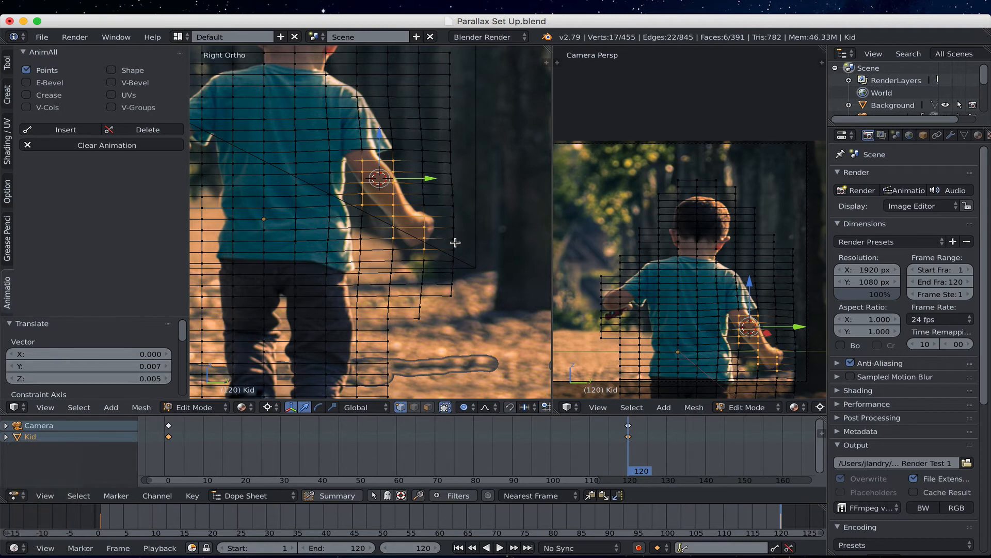
{"action": "key", "text": "r"}
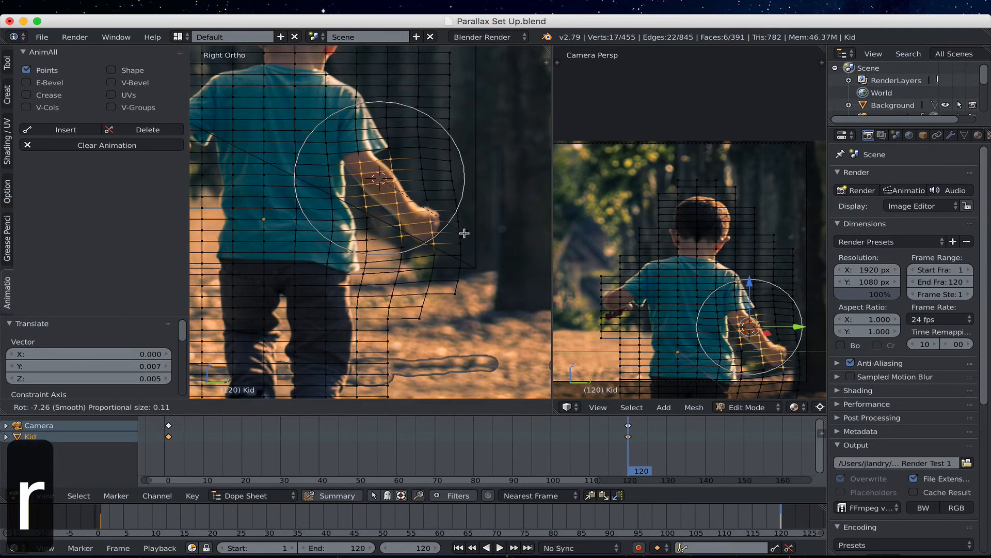
{"action": "scroll", "coordinate": [464, 233], "scroll_direction": "up", "scroll_amount": 4}
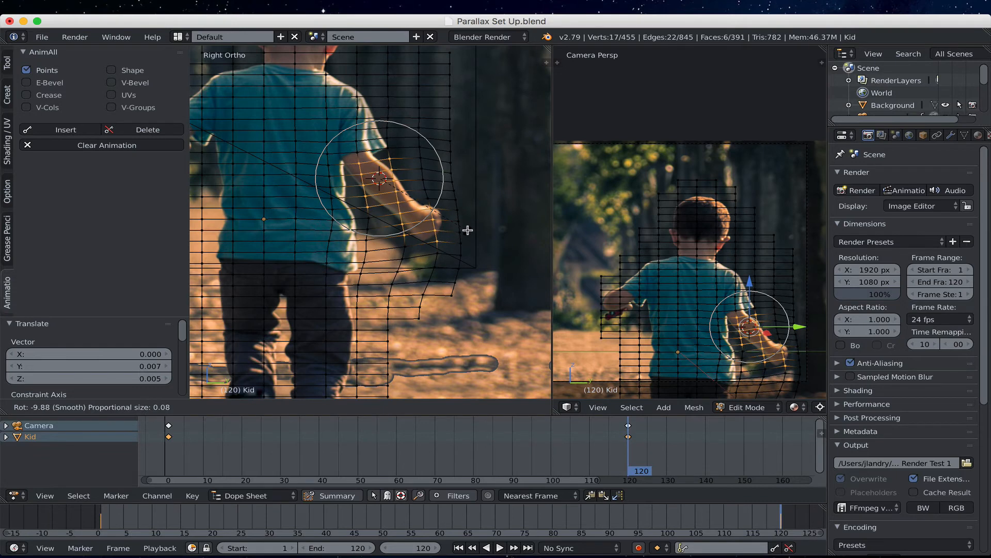
{"action": "key", "text": "Escape"}
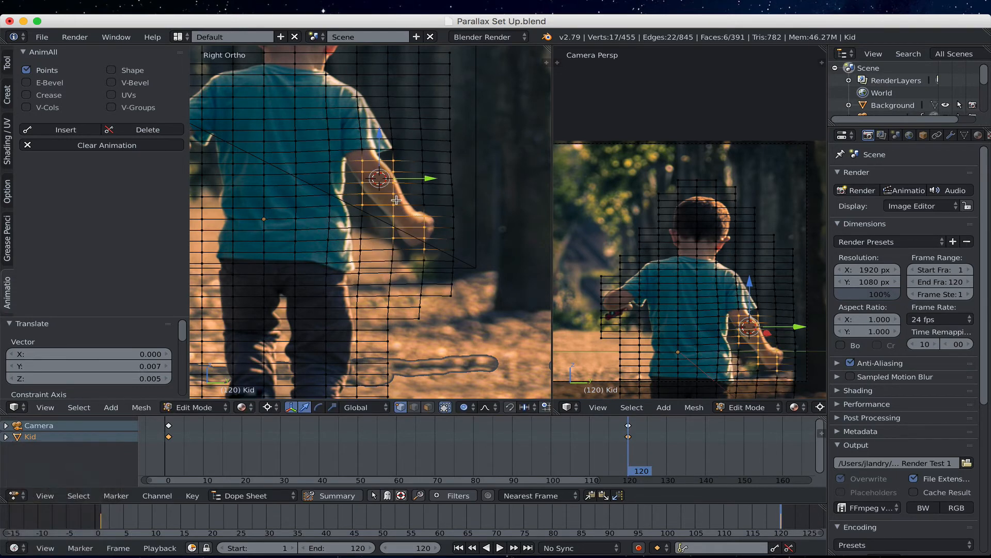
- Reposition the 3D cursor around the upper right arm, ending at the sleeve's edge
{"action": "left_click", "coordinate": [364, 154]}
{"action": "left_click", "coordinate": [379, 160]}
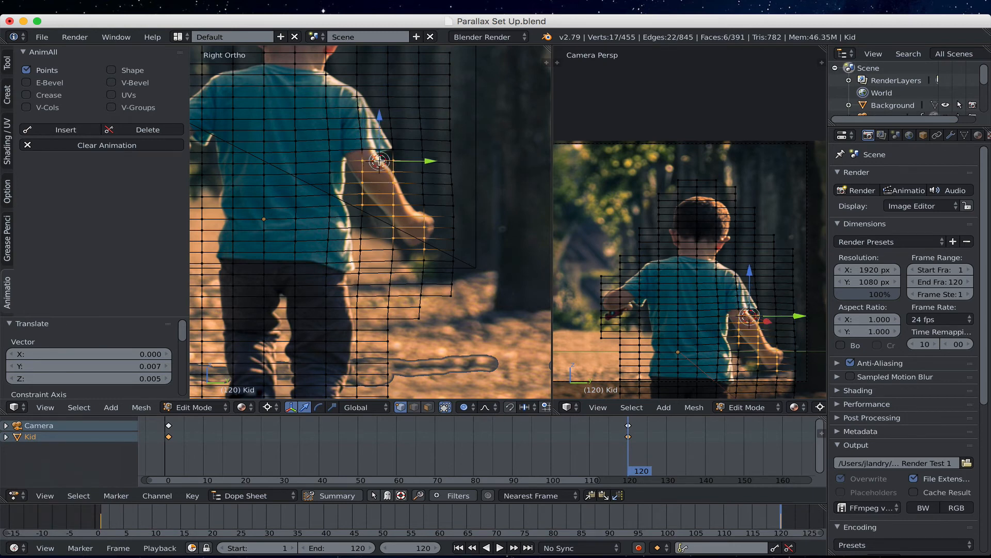
{"action": "left_click", "coordinate": [378, 181]}
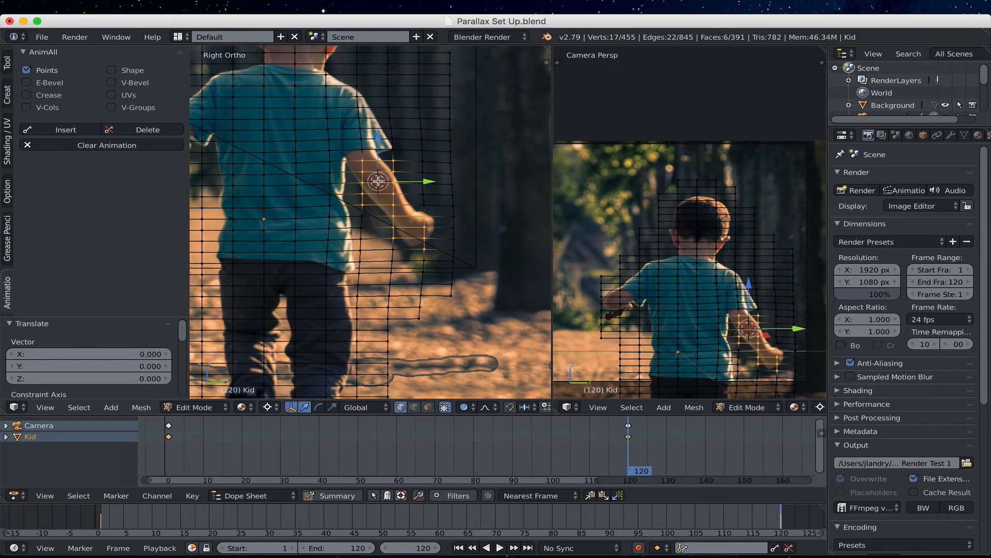
{"action": "left_click", "coordinate": [370, 153]}
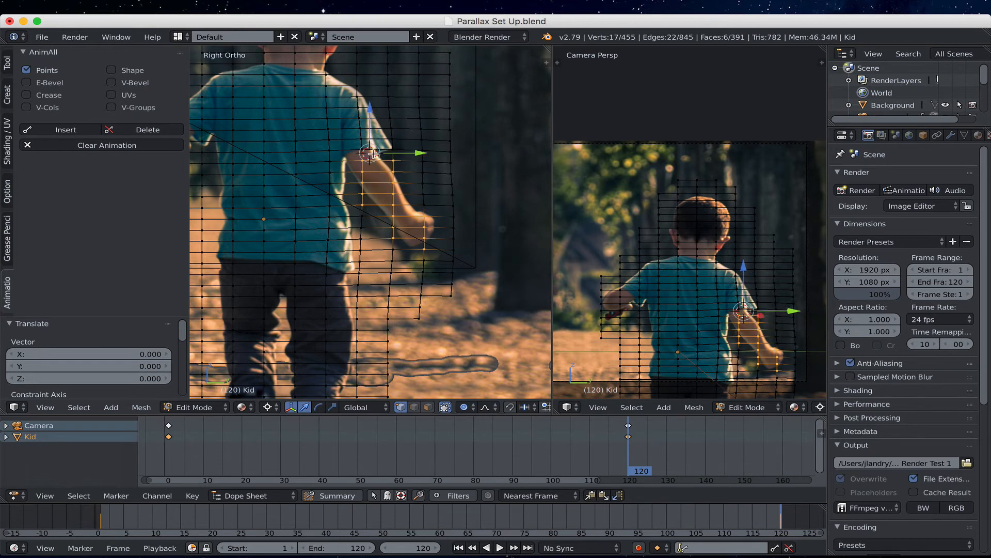
- Set the pivot point to Median Point and rotate the arm vertices -13.9° with proportional size 0.08
{"action": "left_click", "coordinate": [267, 407]}
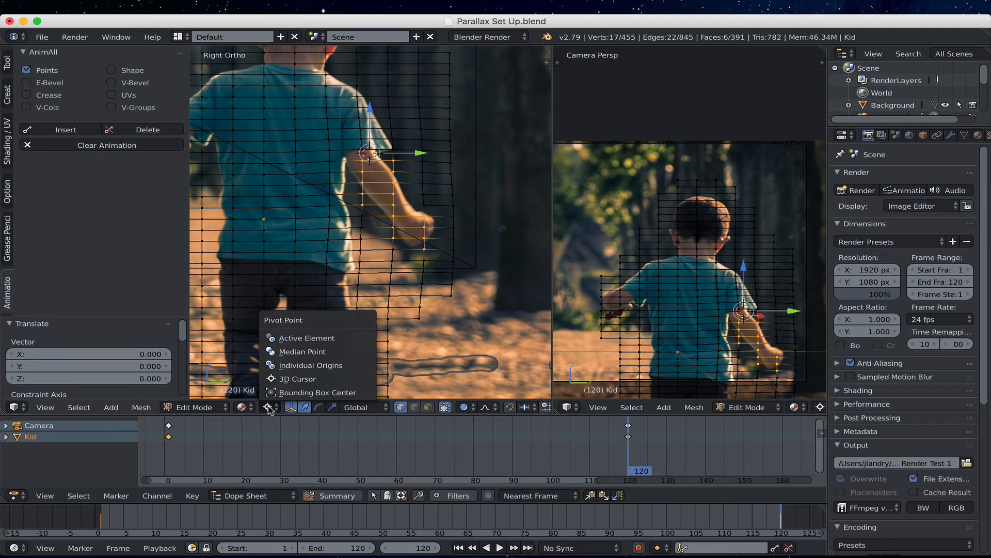
{"action": "left_click", "coordinate": [288, 353]}
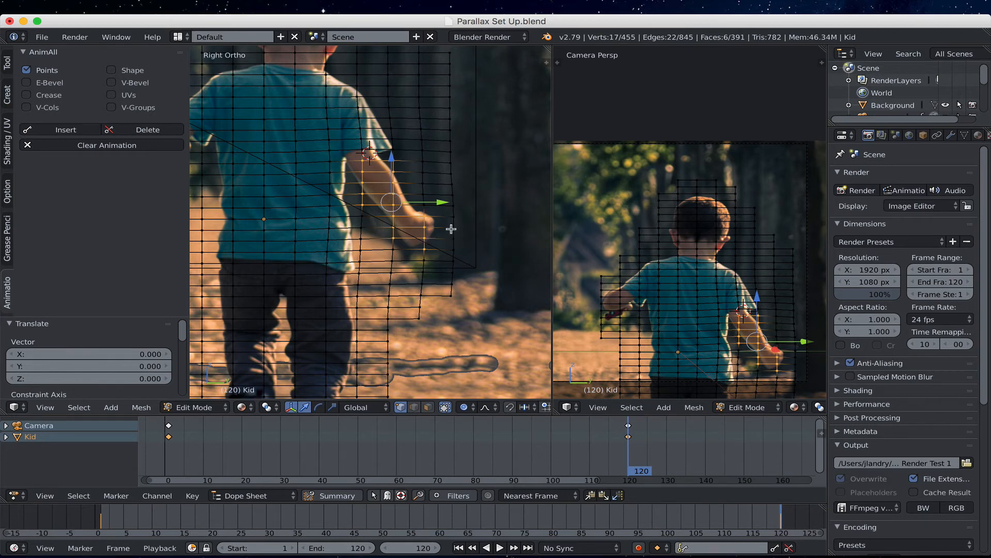
{"action": "key", "text": "r"}
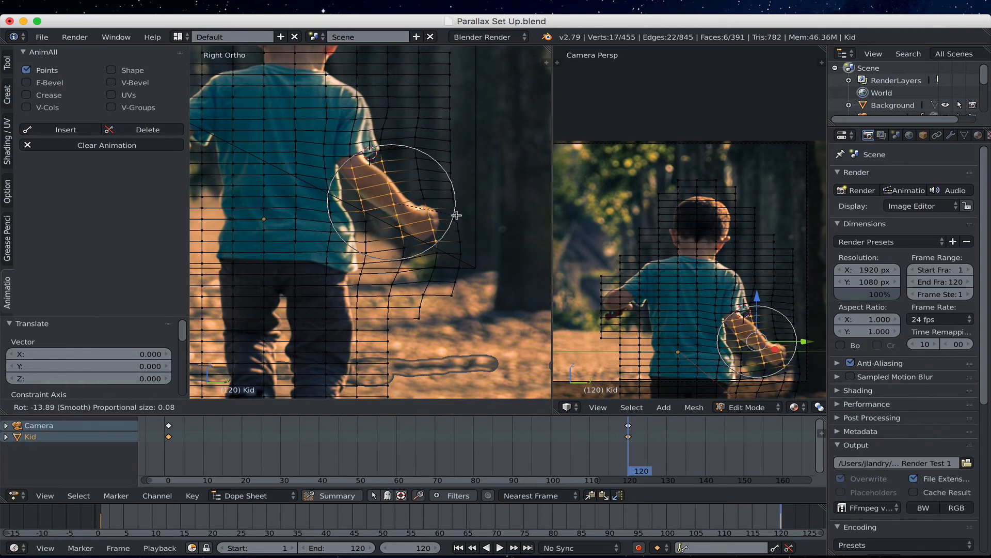
{"action": "left_click", "coordinate": [456, 216]}
- Move the arm vertices 0.015 along Y and 0.013 along Z with proportional size 0.08, and insert an AnimAll point keyframe at frame 120
{"action": "key", "text": "g"}
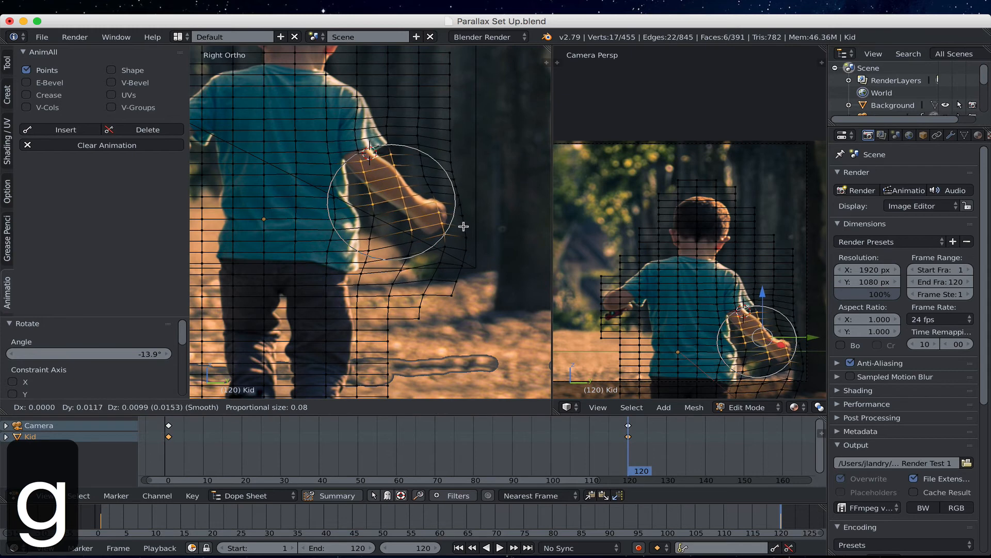
{"action": "scroll", "coordinate": [463, 226], "scroll_direction": "down", "scroll_amount": 2}
{"action": "scroll", "coordinate": [464, 226], "scroll_direction": "up", "scroll_amount": 3}
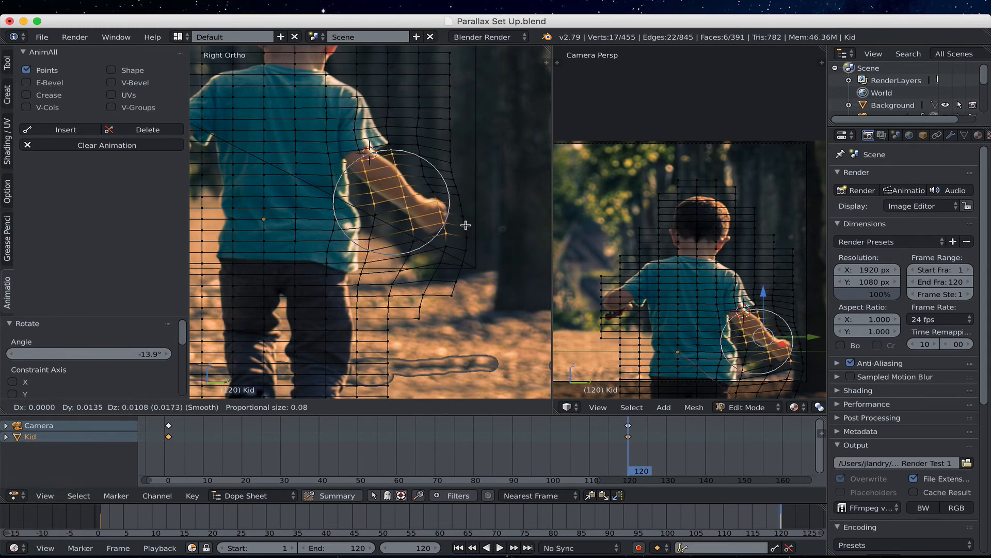
{"action": "left_click", "coordinate": [467, 224]}
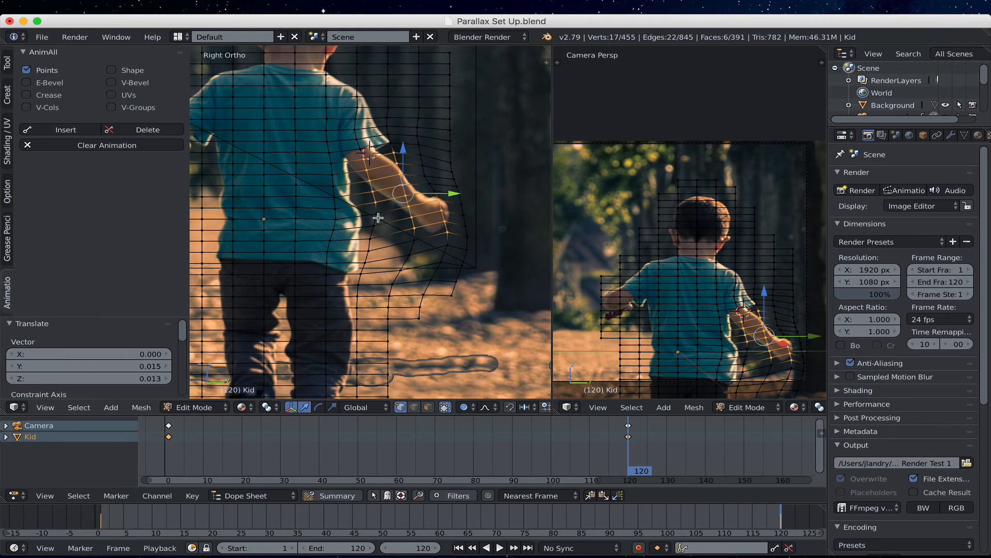
{"action": "left_click", "coordinate": [65, 130]}
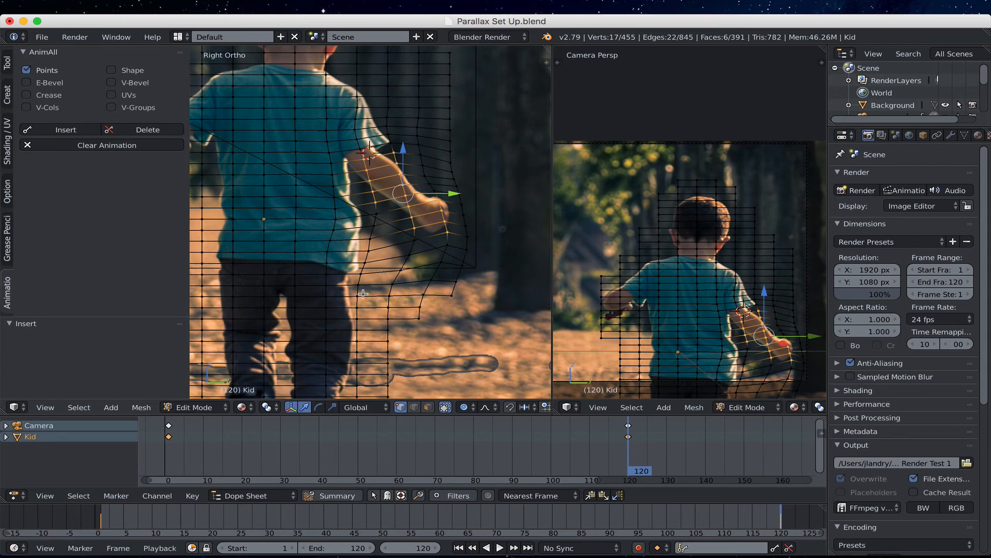
- Leave Edit Mode and play the animation from frame 1 to review the arm movement
{"action": "key", "text": "Tab"}
{"action": "scroll", "coordinate": [363, 297], "scroll_direction": "down", "scroll_amount": 3}
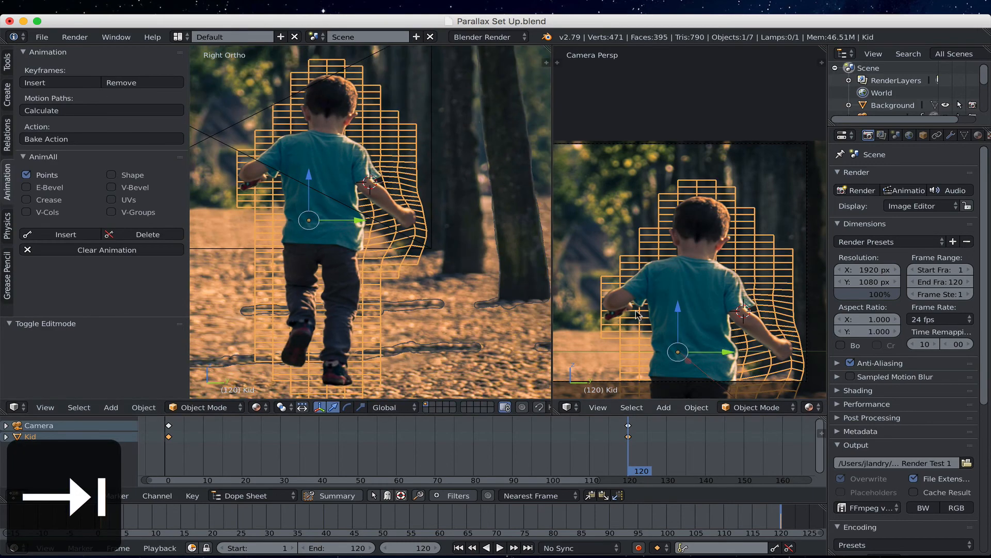
{"action": "left_click", "coordinate": [458, 548]}
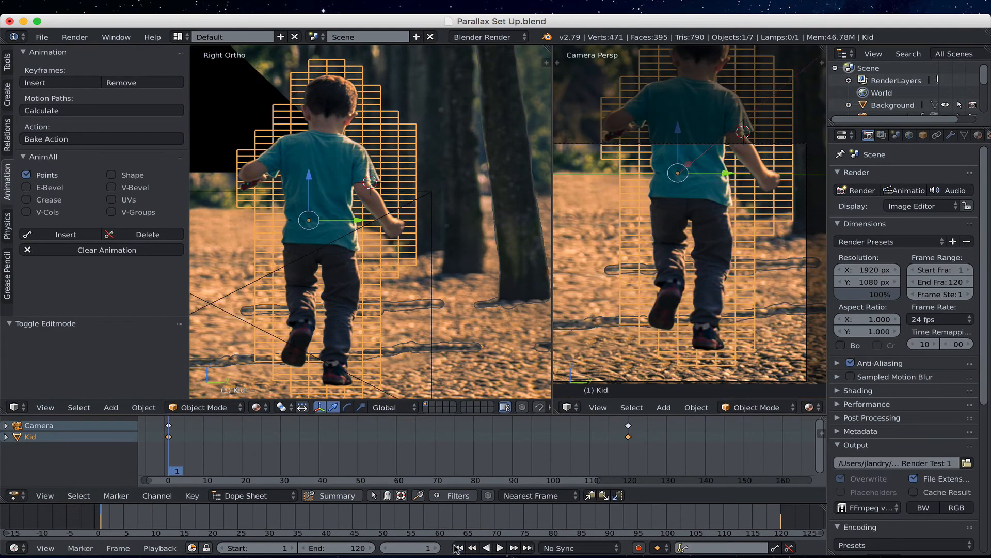
{"action": "left_click", "coordinate": [500, 547]}
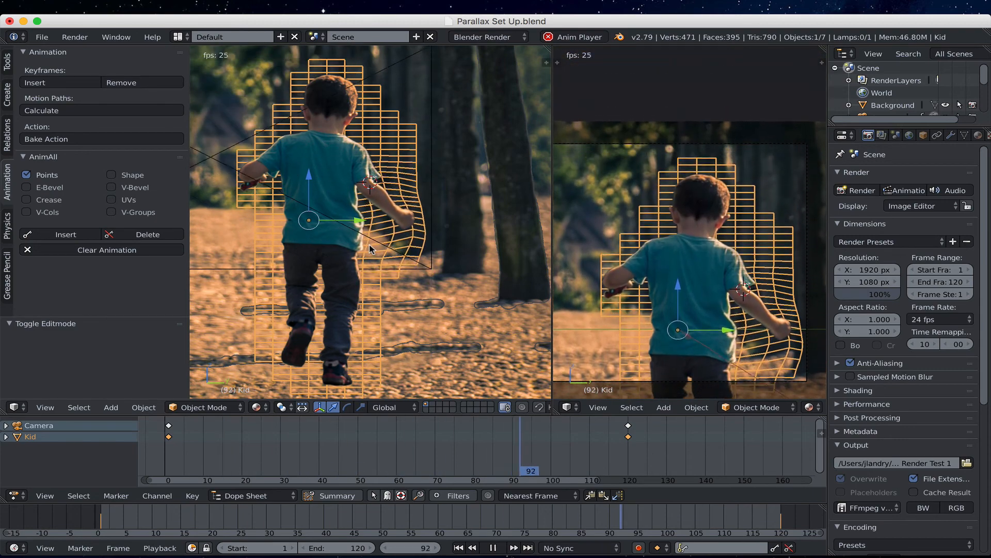
{"action": "key", "text": "Escape"}
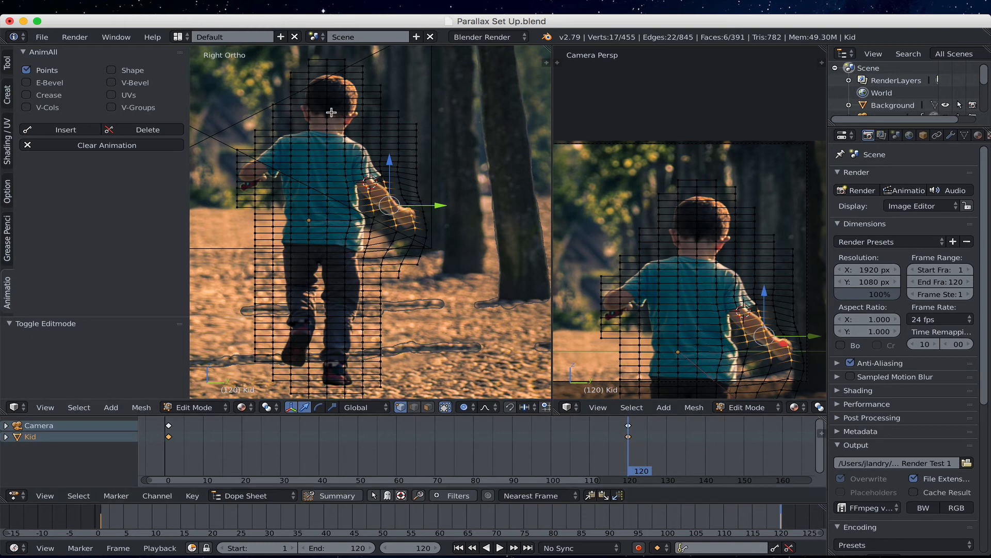
- Deselect the arm vertices and circle-select the vertices covering the boy's head
{"action": "key", "text": "c"}
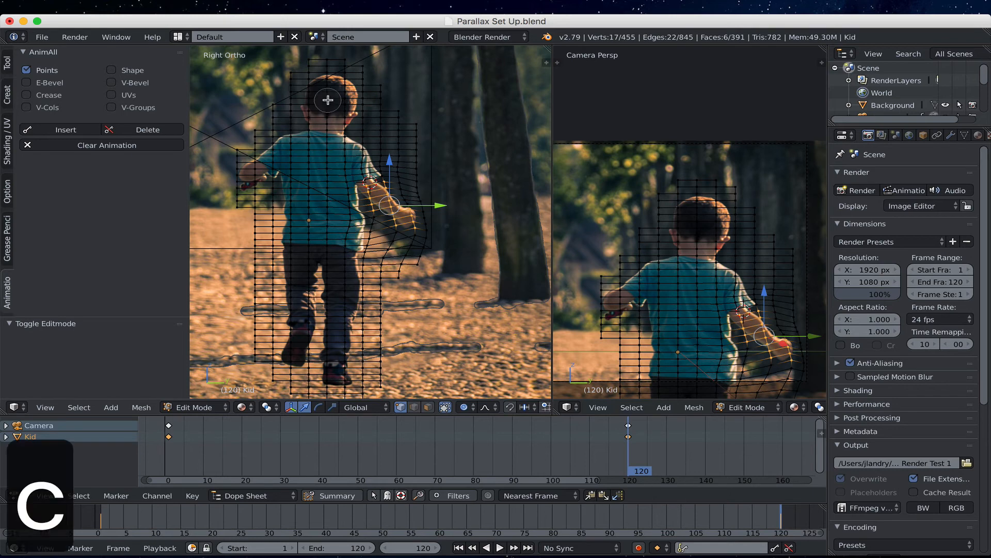
{"action": "key", "text": "Escape"}
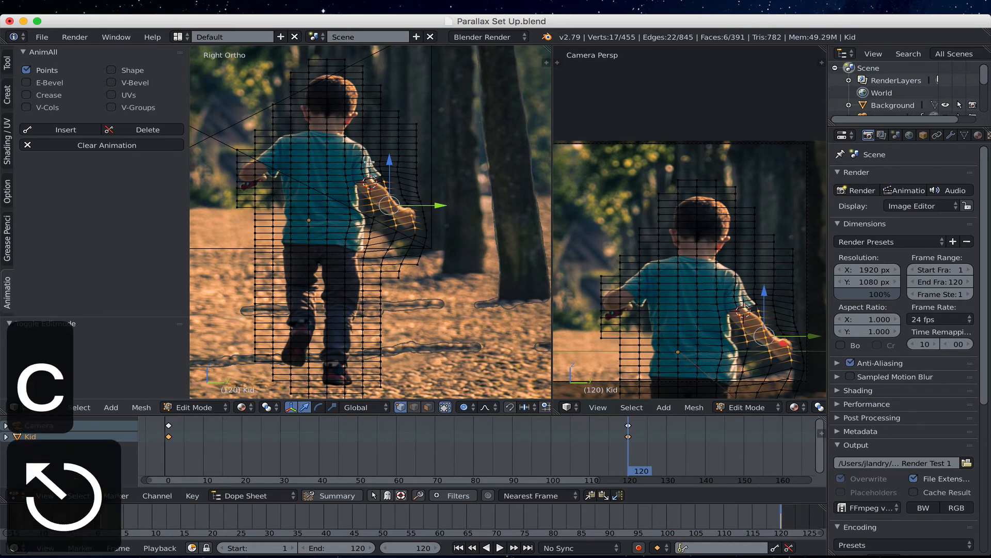
{"action": "key", "text": "a"}
{"action": "key", "text": "c"}
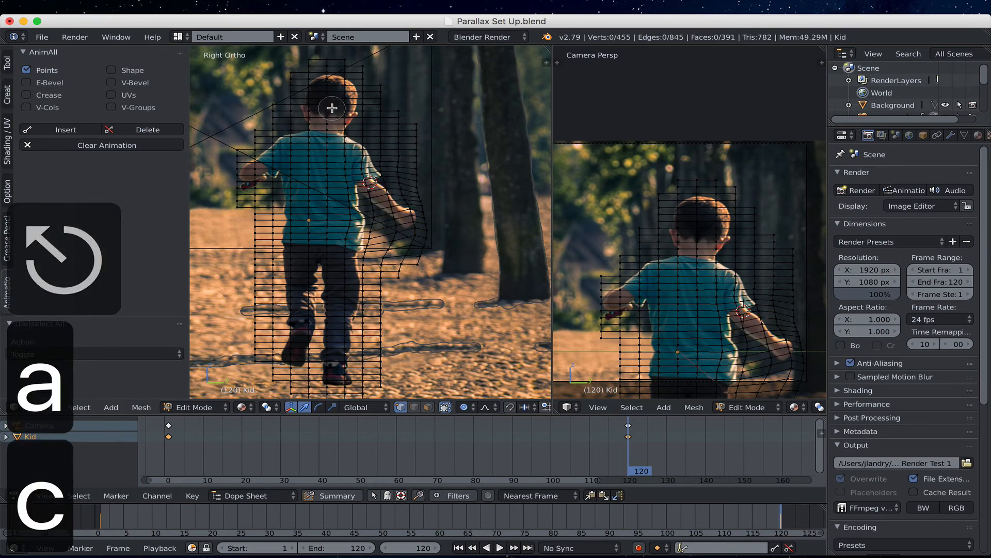
{"action": "mouse_move", "coordinate": [328, 102]}
{"action": "left_mouse_down"}
{"action": "mouse_move", "coordinate": [319, 108]}
{"action": "mouse_move", "coordinate": [333, 94]}
{"action": "mouse_move", "coordinate": [341, 126]}
{"action": "left_mouse_up"}
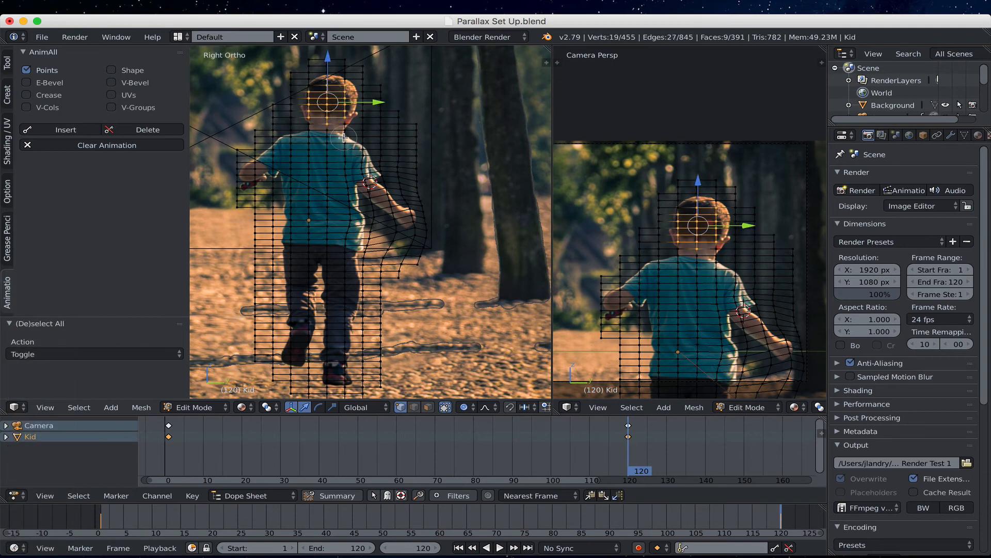
{"action": "key", "text": "Escape"}
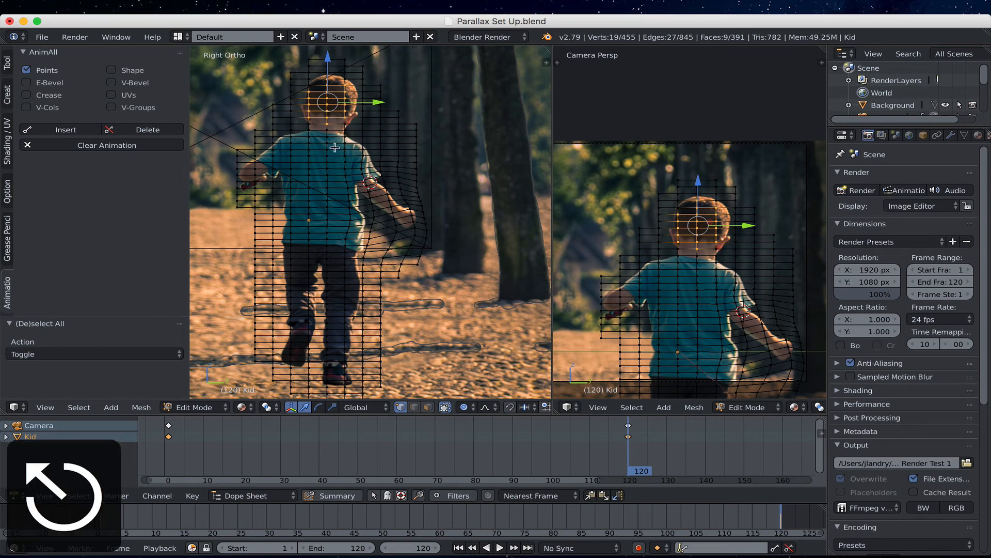
- Set the pivot point to 3D Cursor and place the 3D cursor at the base of the boy's head
{"action": "left_click", "coordinate": [270, 408]}
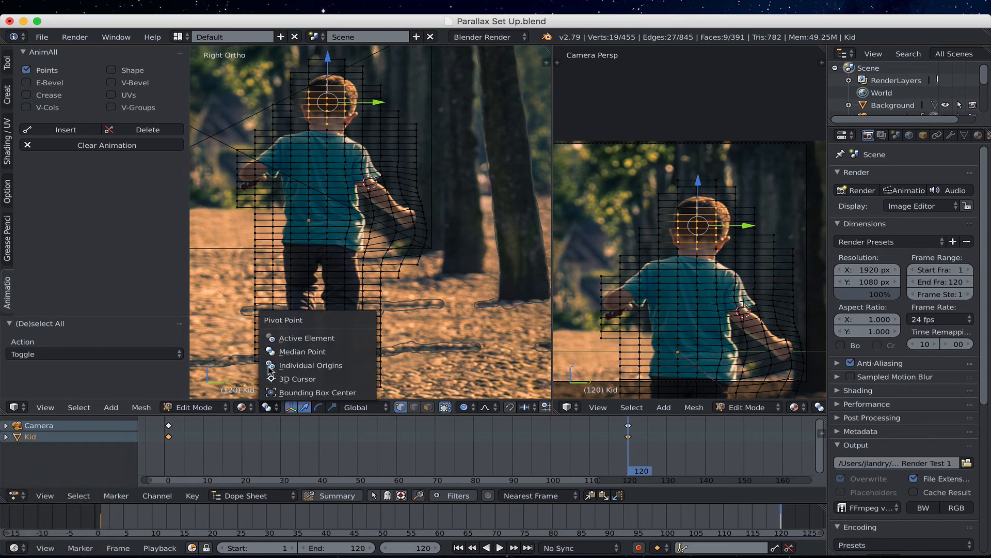
{"action": "left_click", "coordinate": [292, 376]}
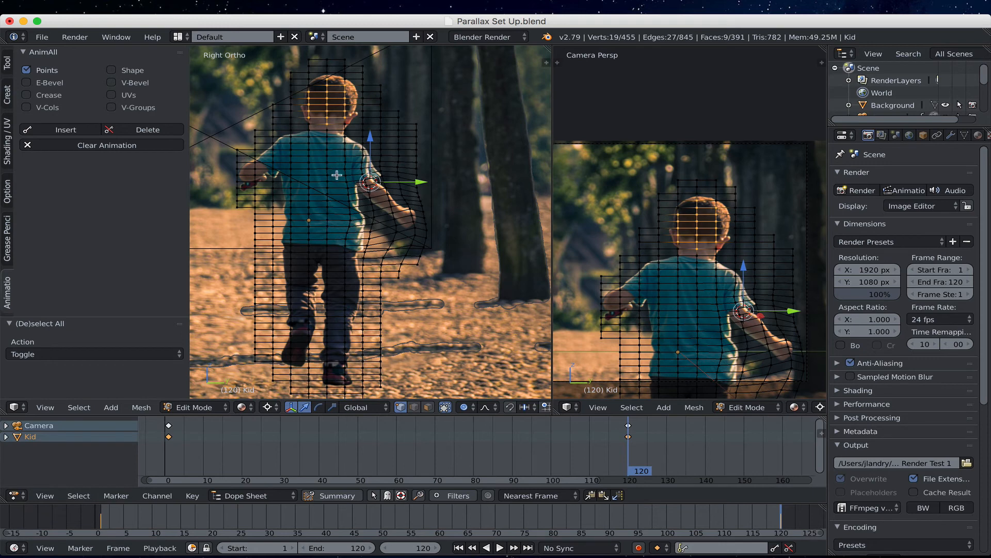
{"action": "left_click", "coordinate": [327, 122]}
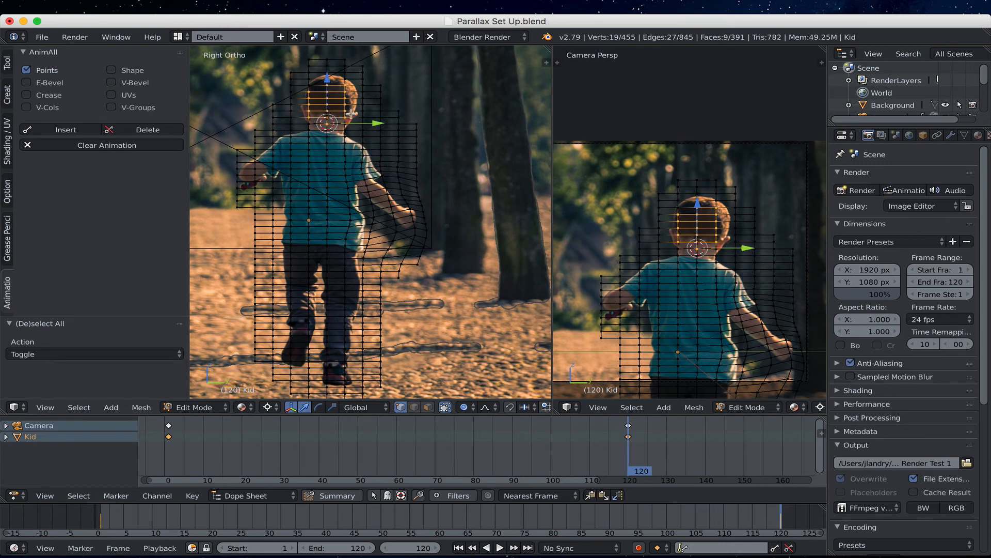
- Rotate the head vertices 13.3° around the 3D cursor with proportional size 0.14
{"action": "key", "text": "r"}
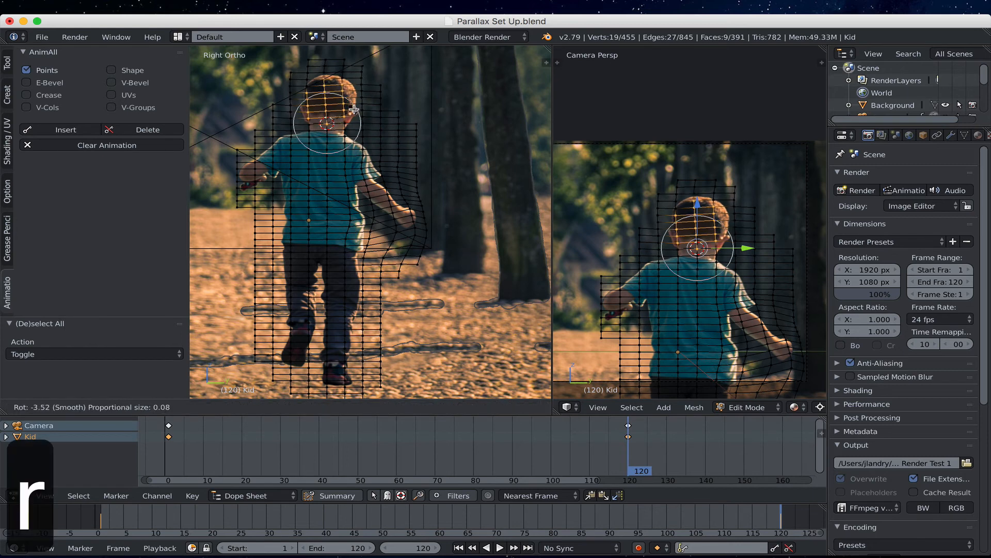
{"action": "scroll", "coordinate": [359, 110], "scroll_direction": "down", "scroll_amount": 1}
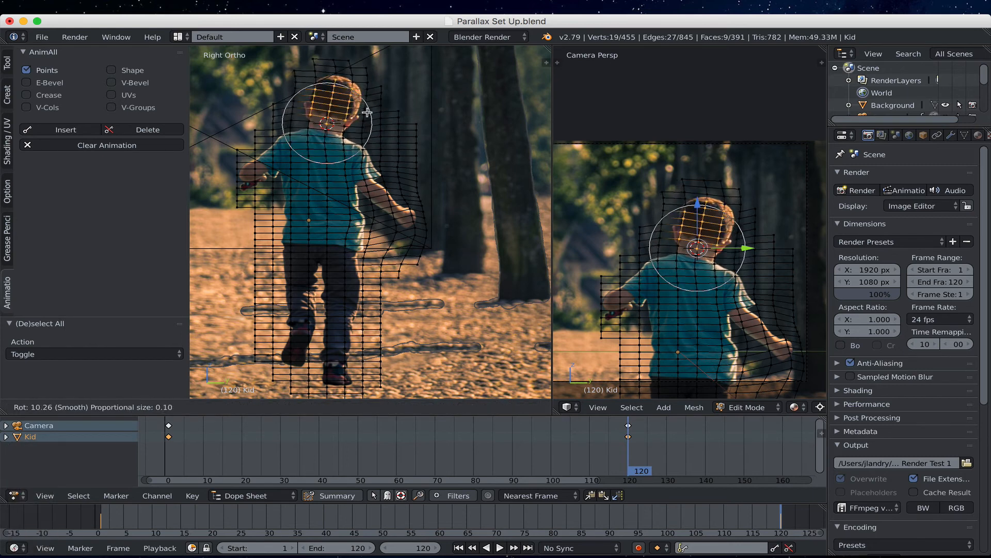
{"action": "scroll", "coordinate": [372, 113], "scroll_direction": "down", "scroll_amount": 3}
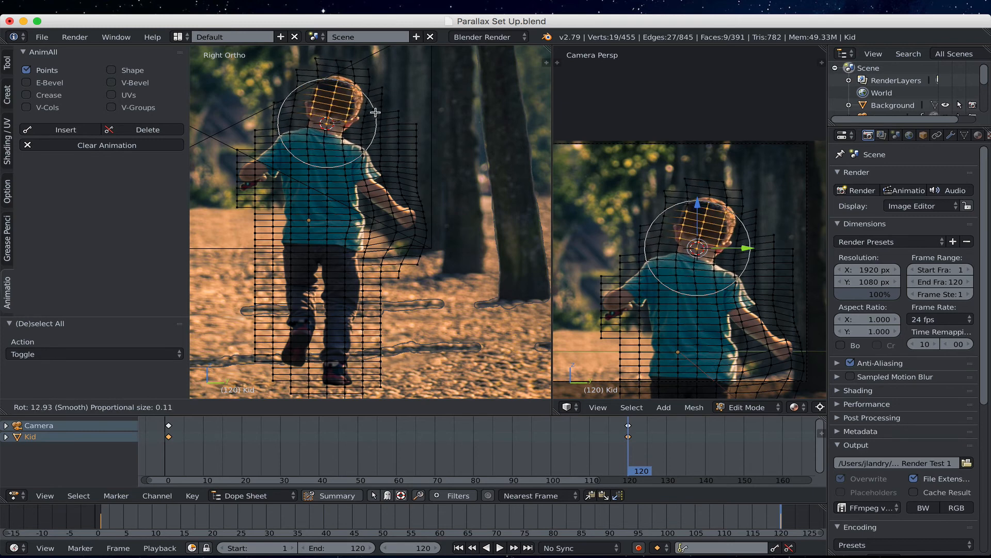
{"action": "scroll", "coordinate": [375, 112], "scroll_direction": "down", "scroll_amount": 3}
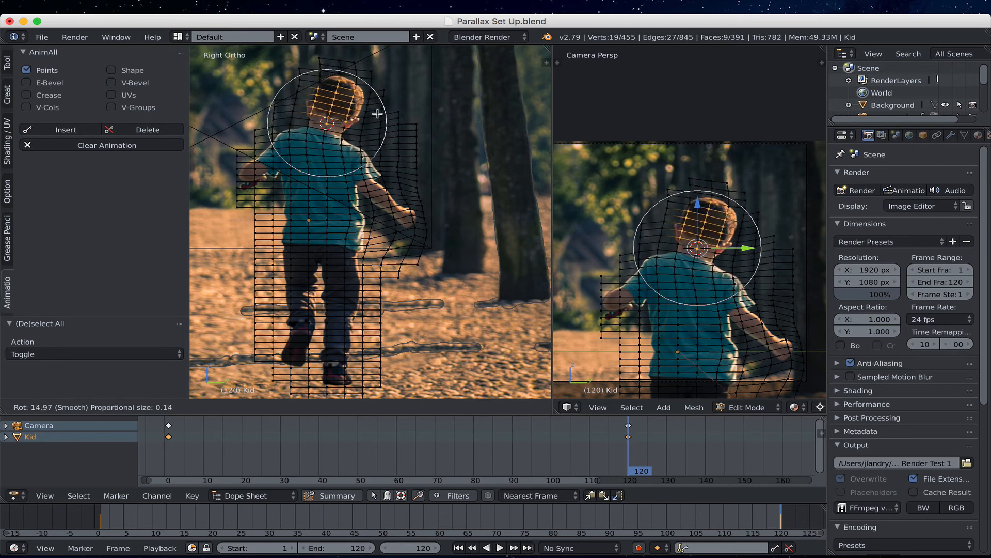
{"action": "left_click", "coordinate": [375, 122]}
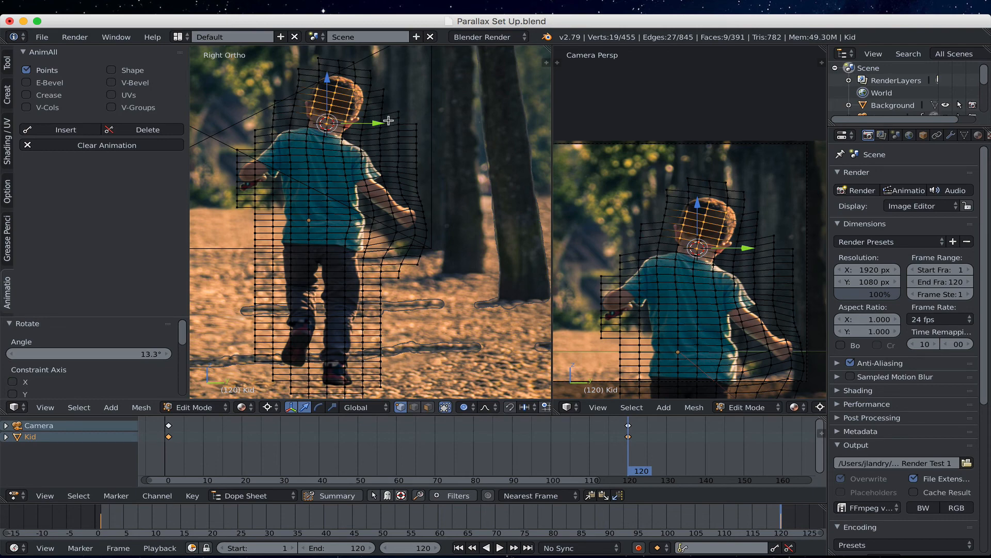
- Move the head vertices 0.006 along Y and -0.003 along Z, insert an AnimAll point keyframe at frame 120, and deselect everything
{"action": "key", "text": "g"}
{"action": "left_click", "coordinate": [394, 115]}
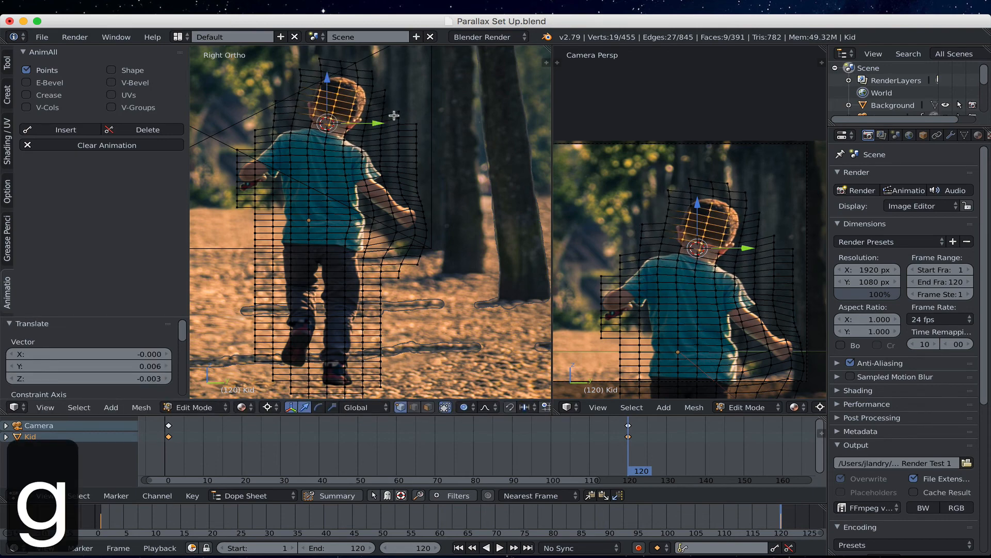
{"action": "left_click", "coordinate": [71, 130]}
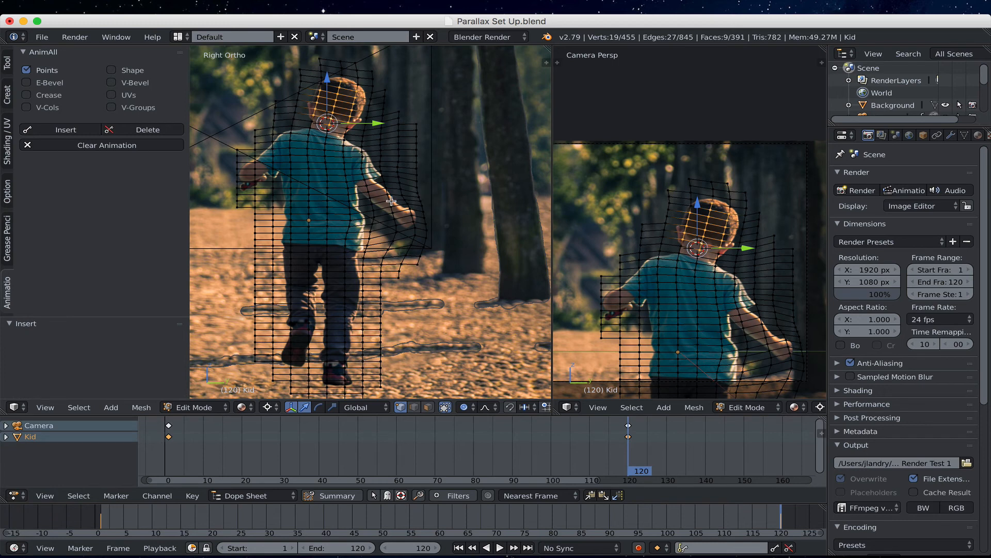
{"action": "key", "text": "a"}
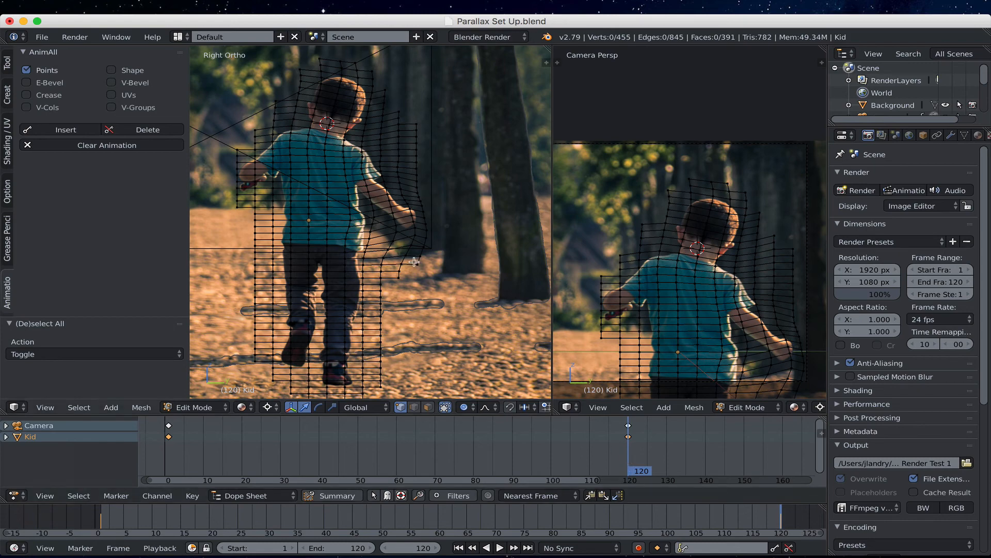
- Leave Edit Mode, scrub the timeline back to frame 0, and play the animation to review the head and arm movement
{"action": "key", "text": "Tab"}
{"action": "left_click_drag", "start_coordinate": [626, 436], "coordinate": [269, 440]}
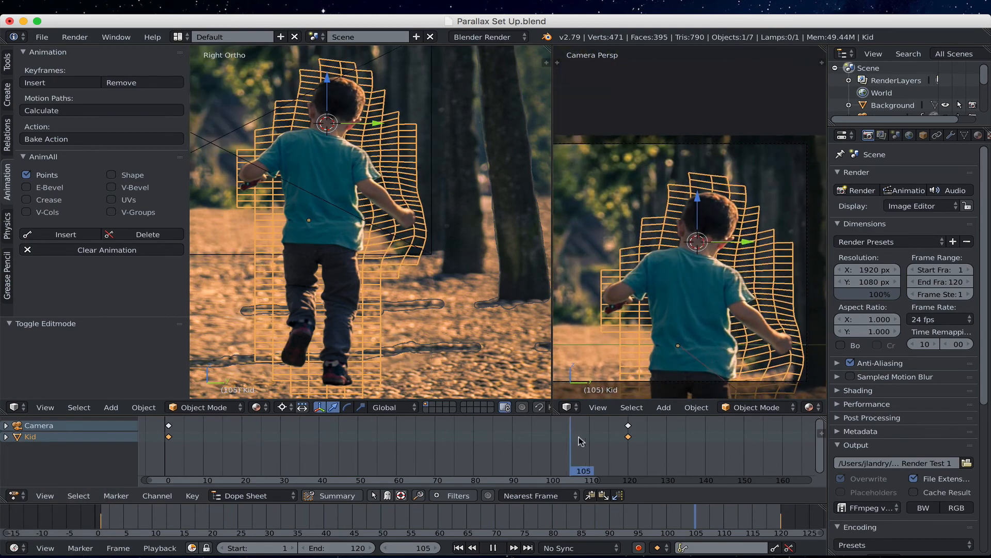
{"action": "left_click_drag", "start_coordinate": [578, 438], "coordinate": [164, 431]}
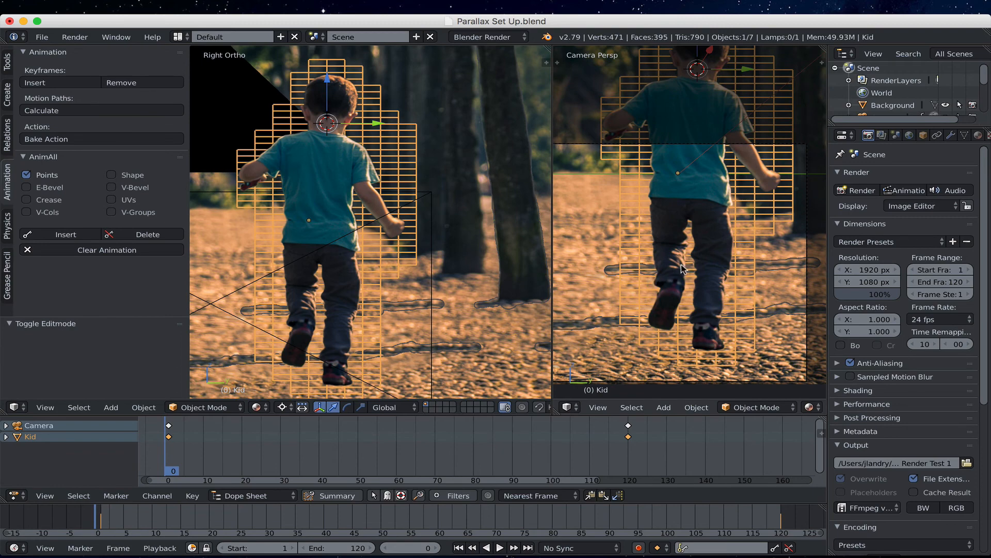
{"action": "key", "text": "alt+a"}
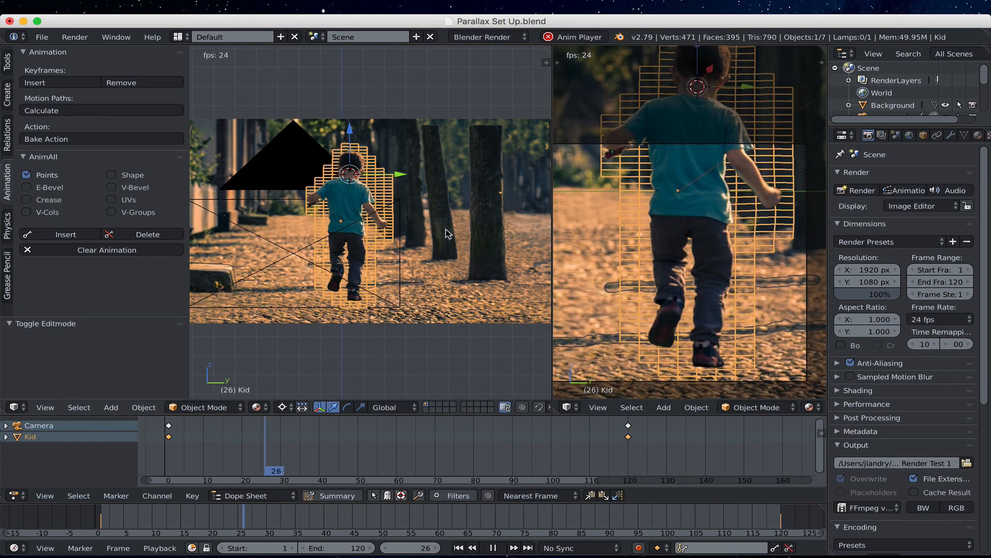
{"action": "key", "text": "Escape"}
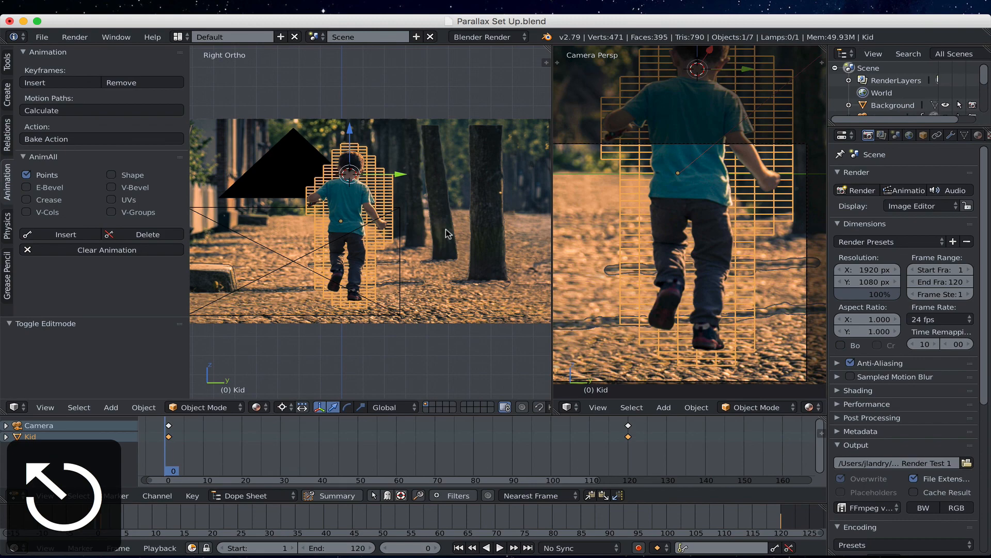